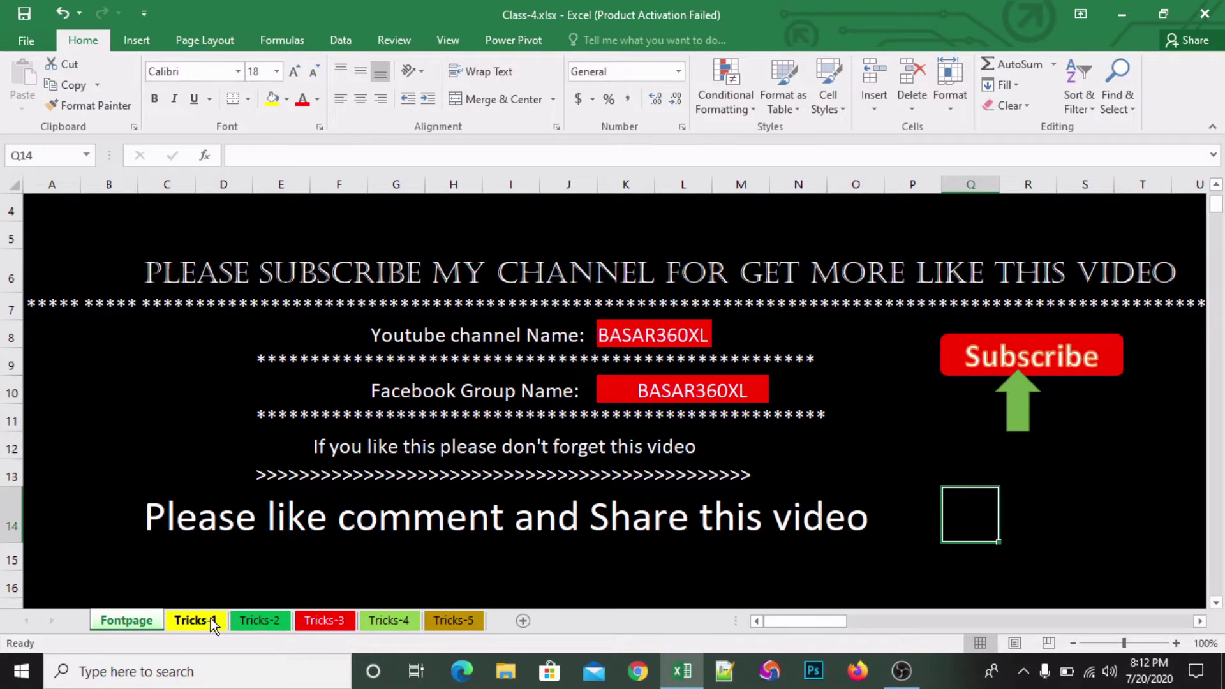
- Open the Tricks-1 sheet, which holds the Attendence Sheet table with blank day cells
click(211, 619)
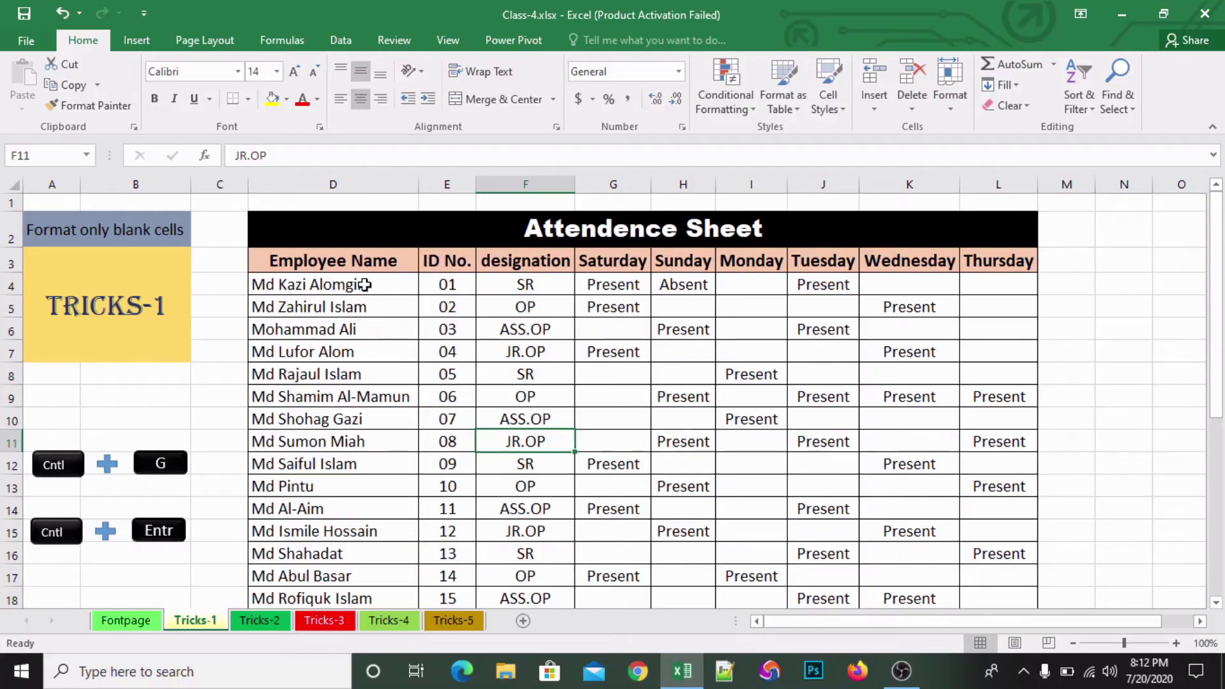
click(365, 233)
click(375, 301)
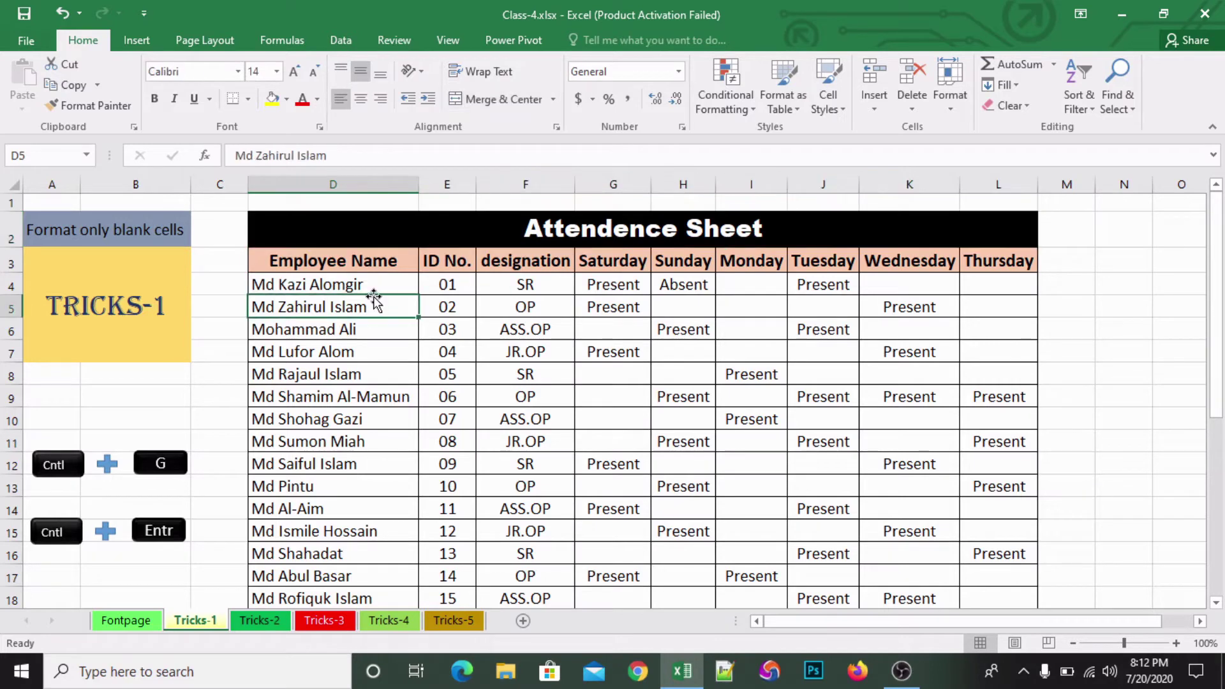
click(364, 284)
click(614, 288)
click(690, 291)
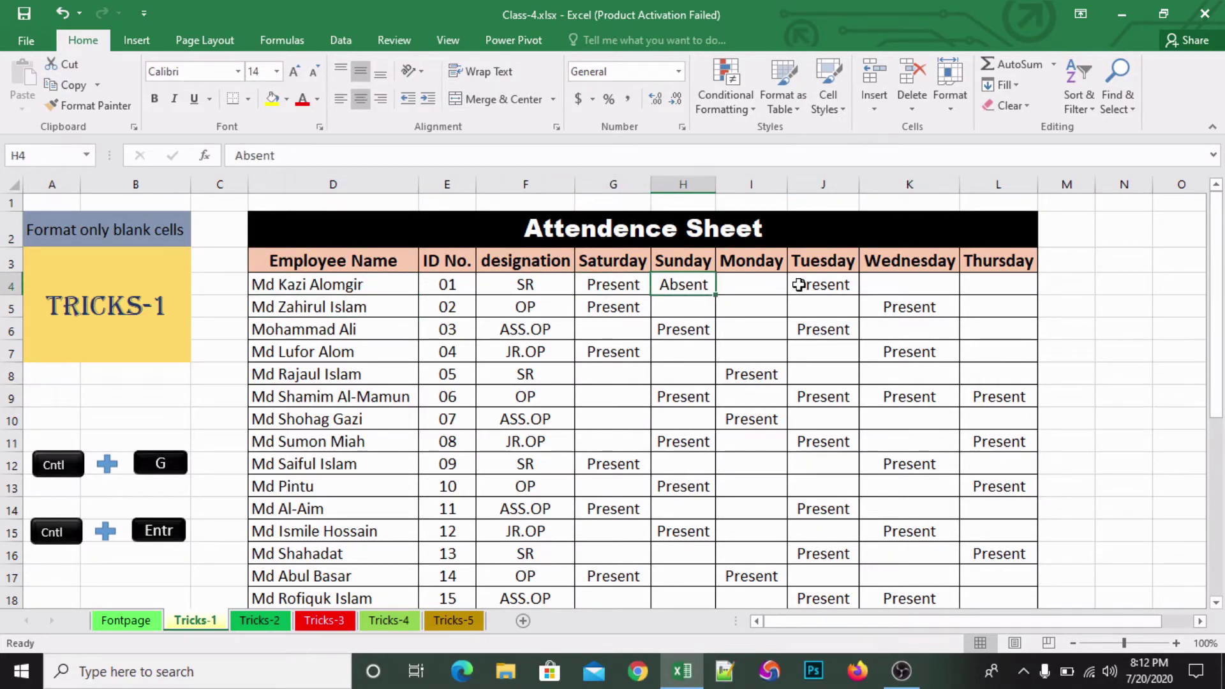
click(808, 285)
click(906, 307)
click(693, 307)
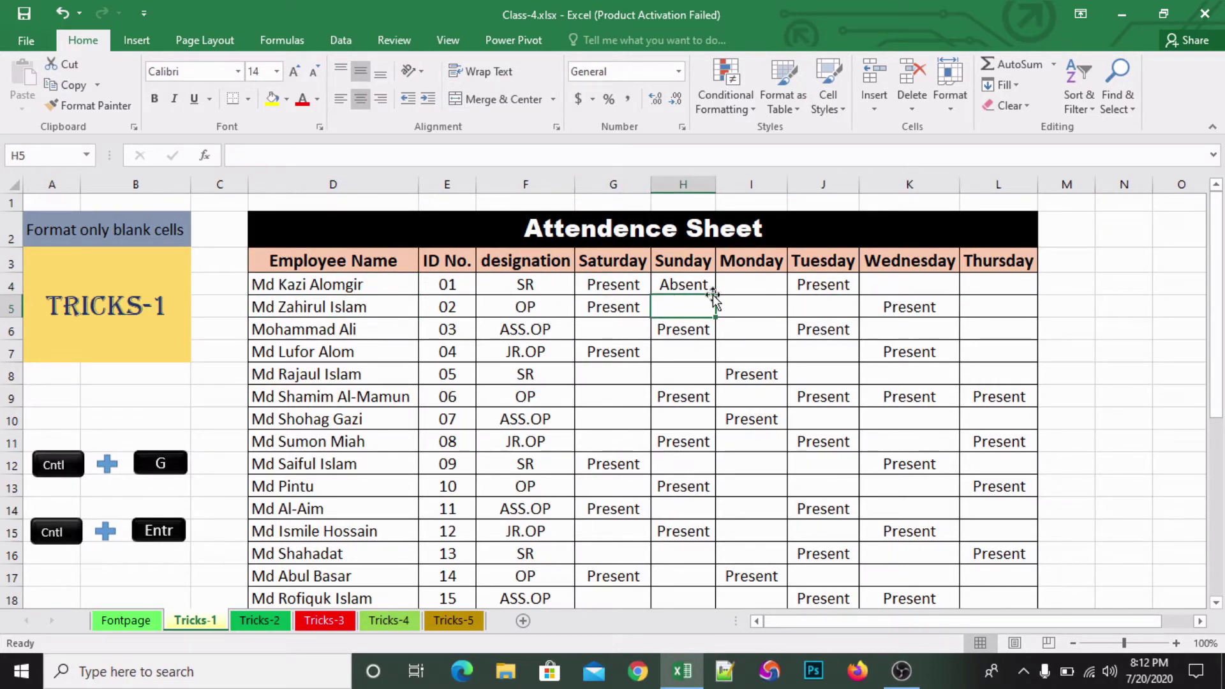
click(727, 287)
click(740, 328)
click(748, 289)
click(744, 329)
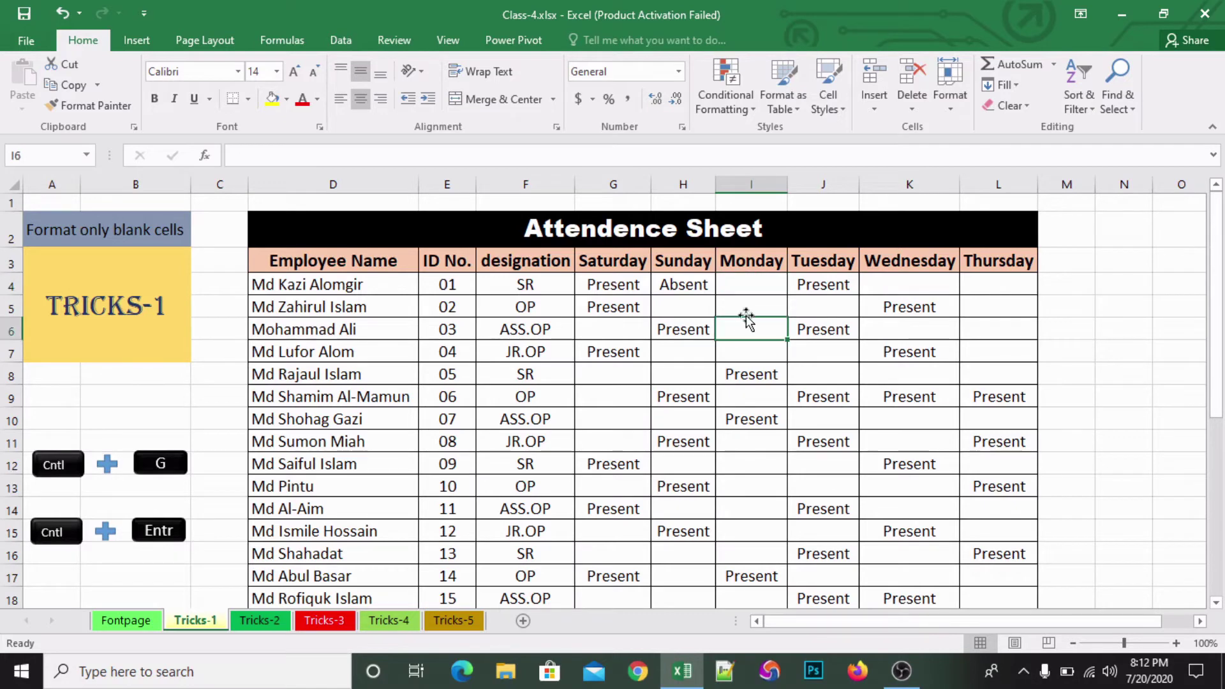
click(738, 285)
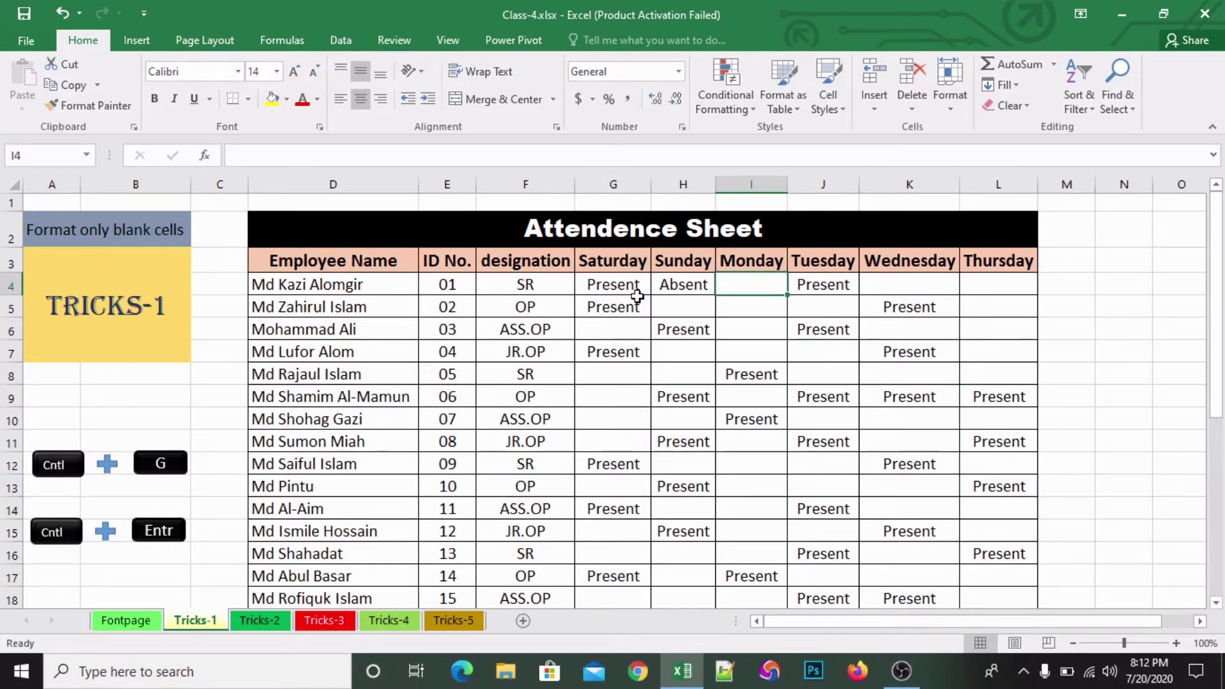
click(744, 306)
click(746, 285)
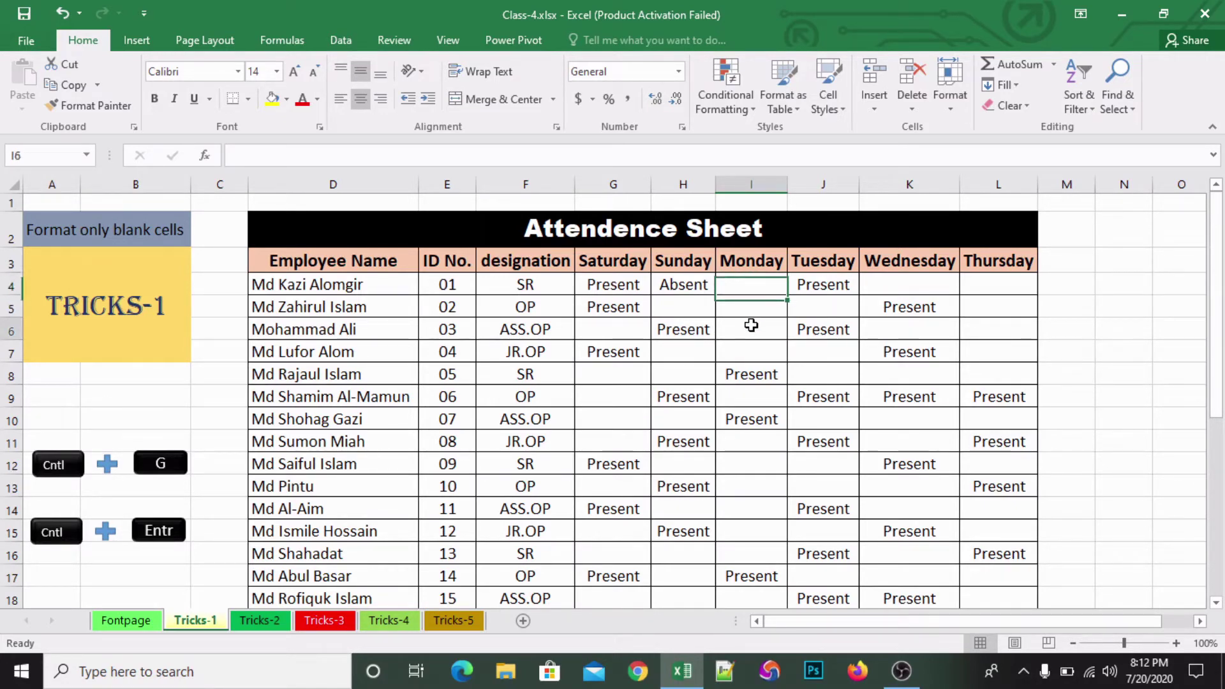
click(674, 309)
click(735, 289)
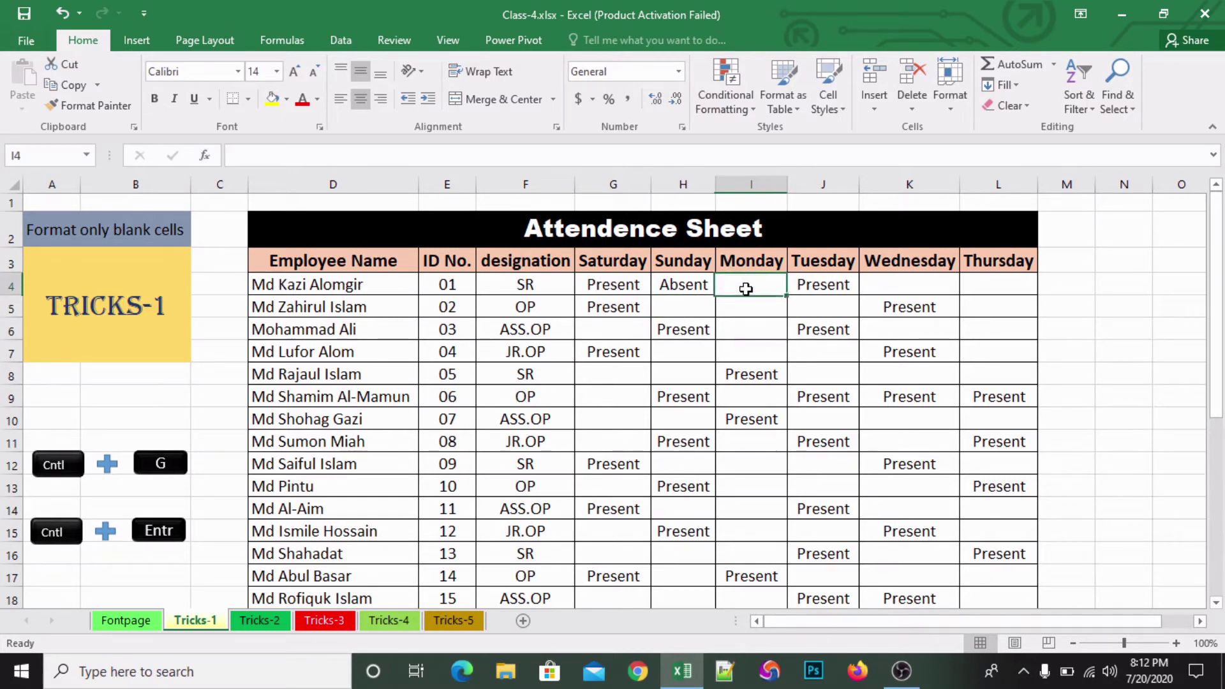
text(adad)
key(ctrl+Return)
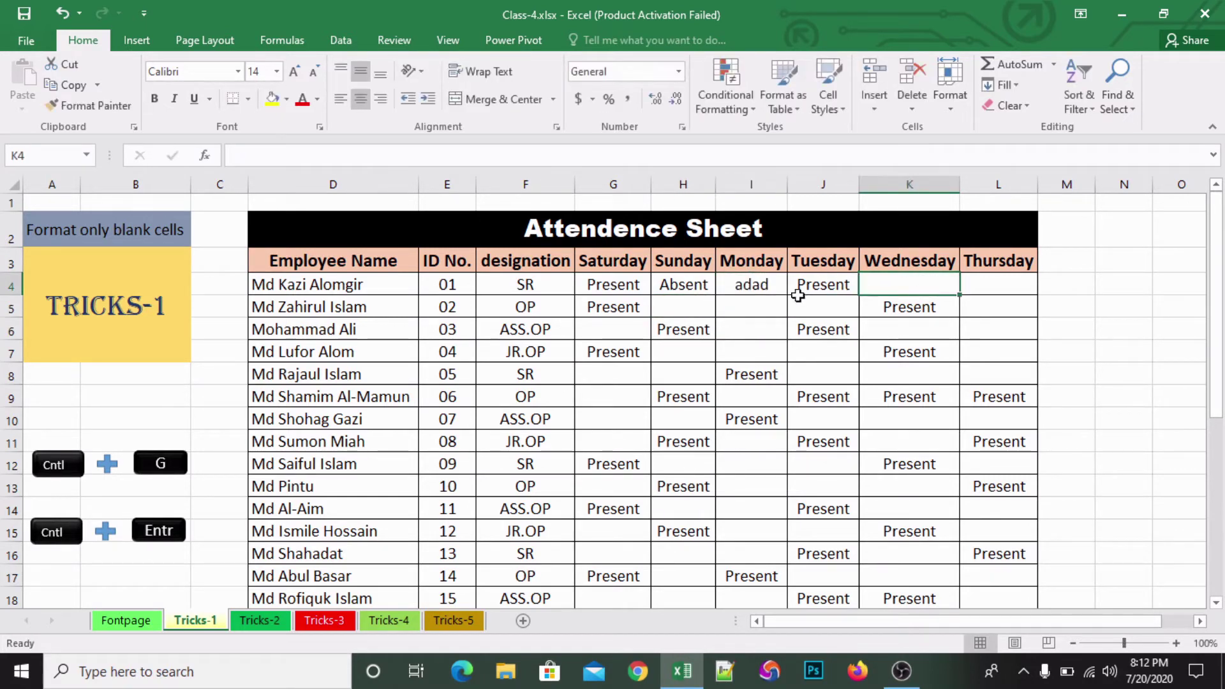
key(Delete)
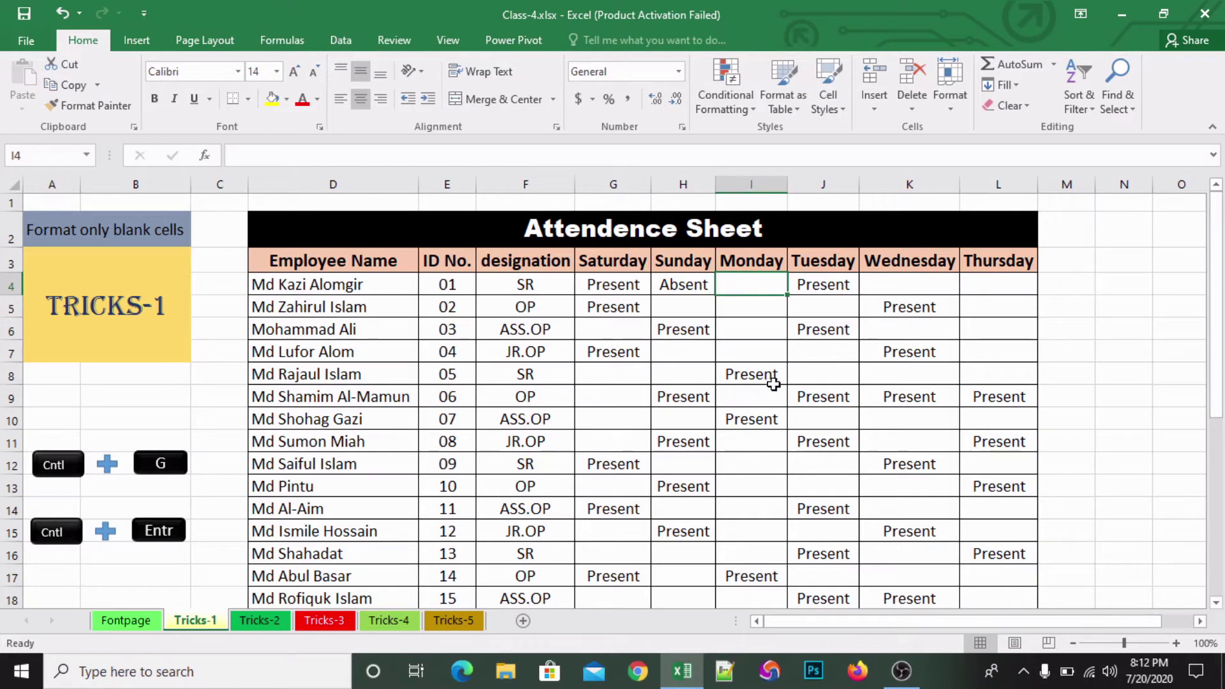
click(775, 377)
click(742, 288)
- Select the attendance table D3:L32 from the Employee Name header and open Go To
click(375, 263)
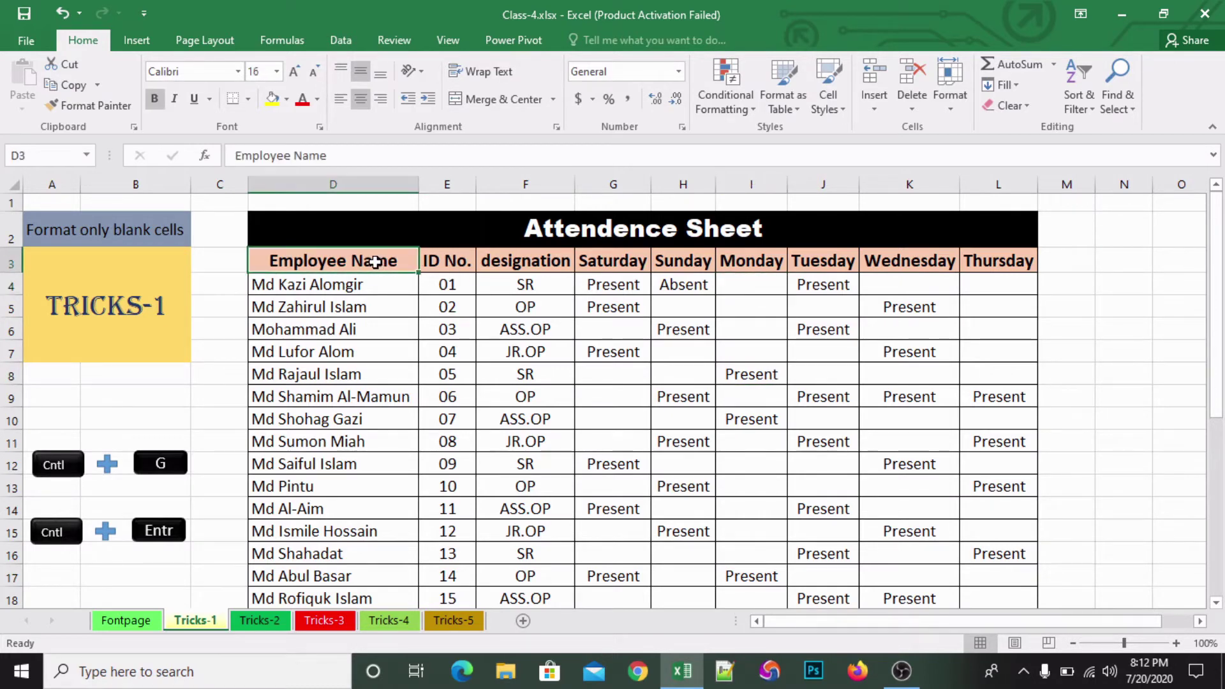
key(ctrl+shift+Right)
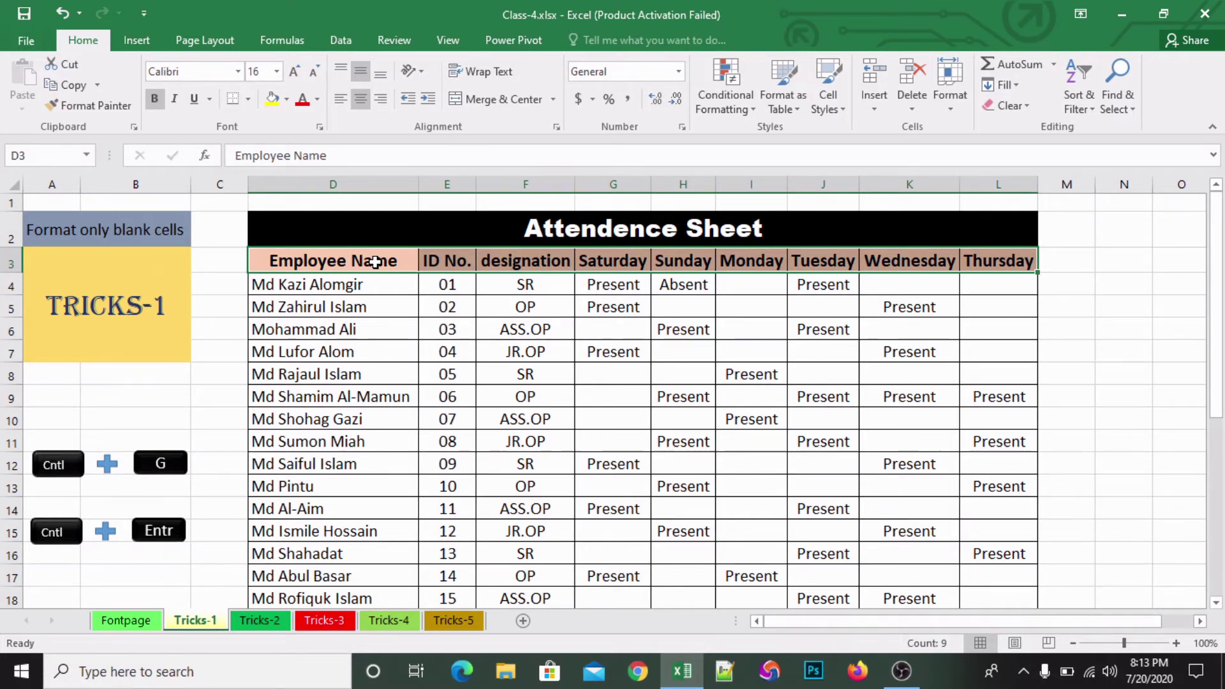
key(ctrl+shift+Down)
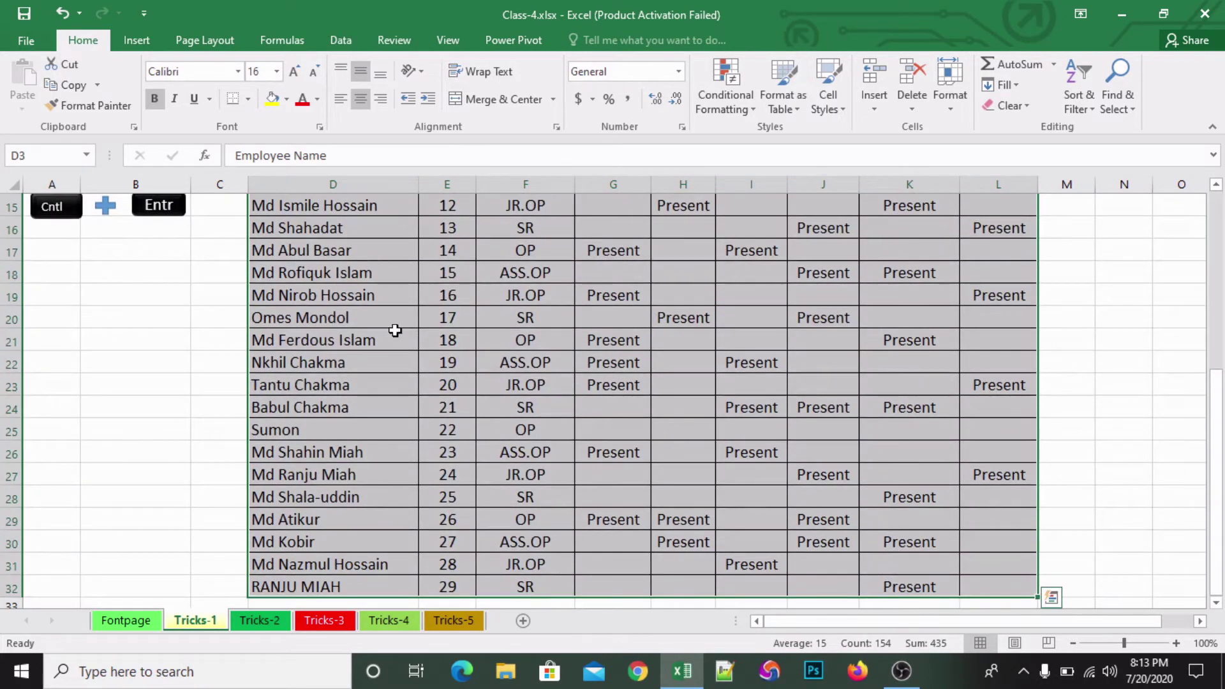
scroll(518, 486, up, 3)
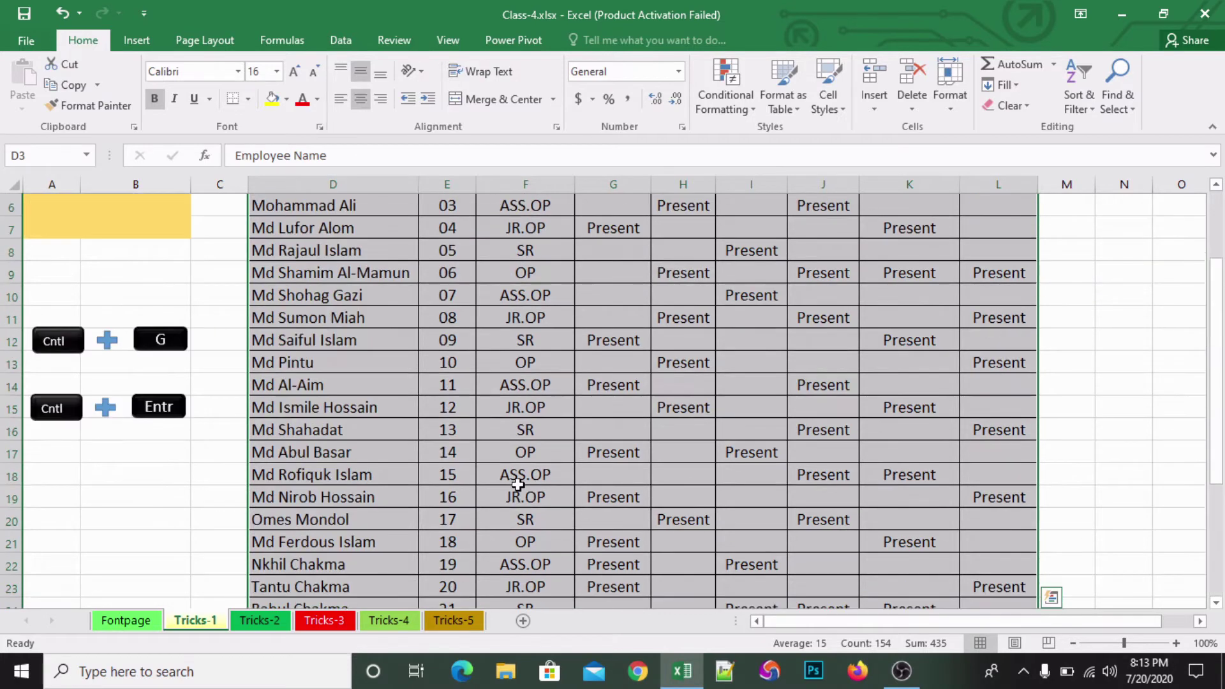
scroll(518, 485, up, 2)
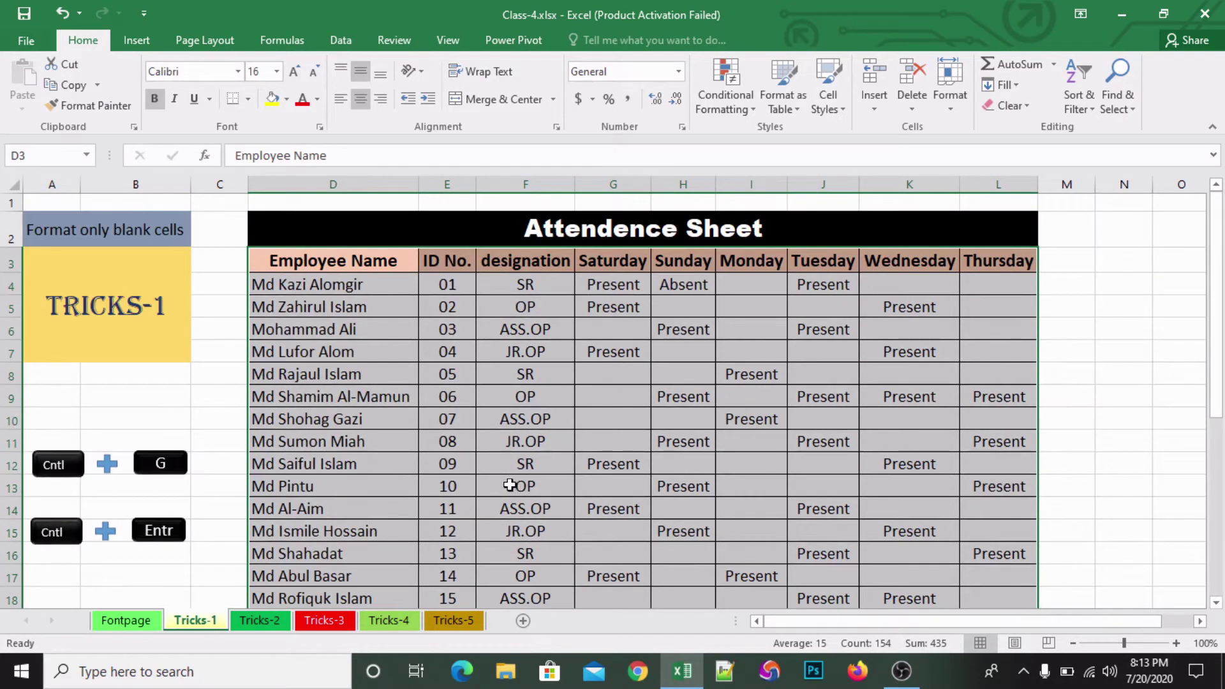
mouse_move(271, 261)
mouse_down()
mouse_move(1053, 344)
mouse_move(1004, 574)
mouse_up()
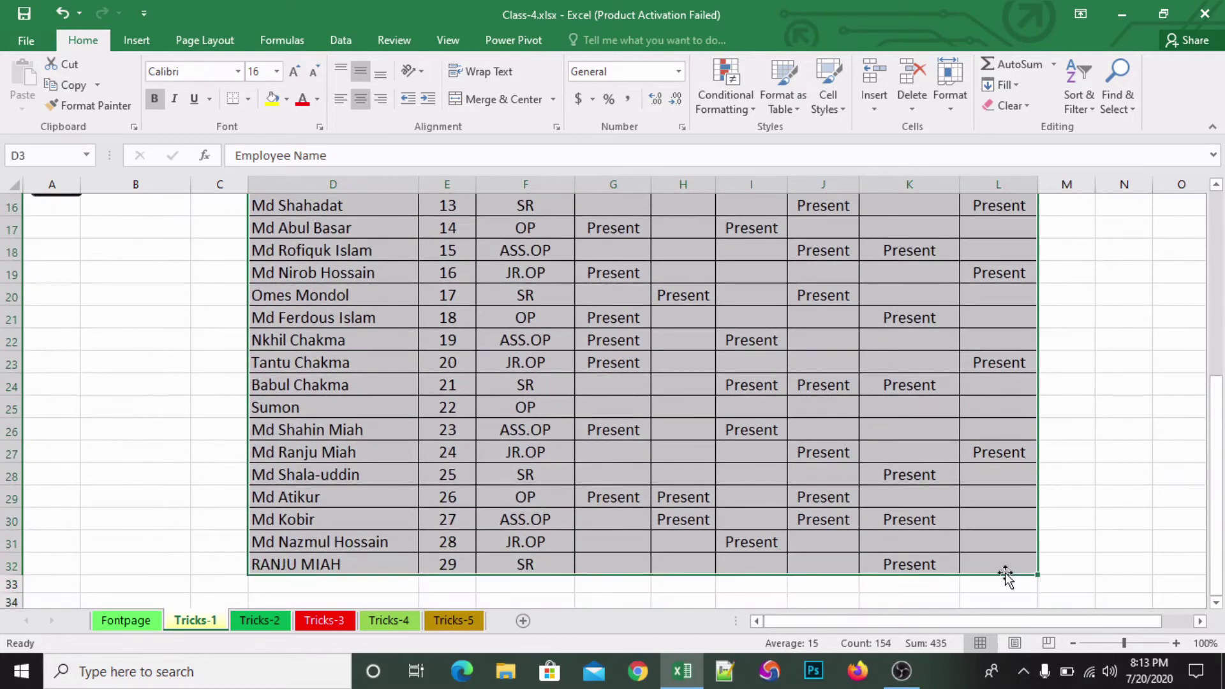
scroll(899, 421, up, 1)
scroll(899, 421, up, 4)
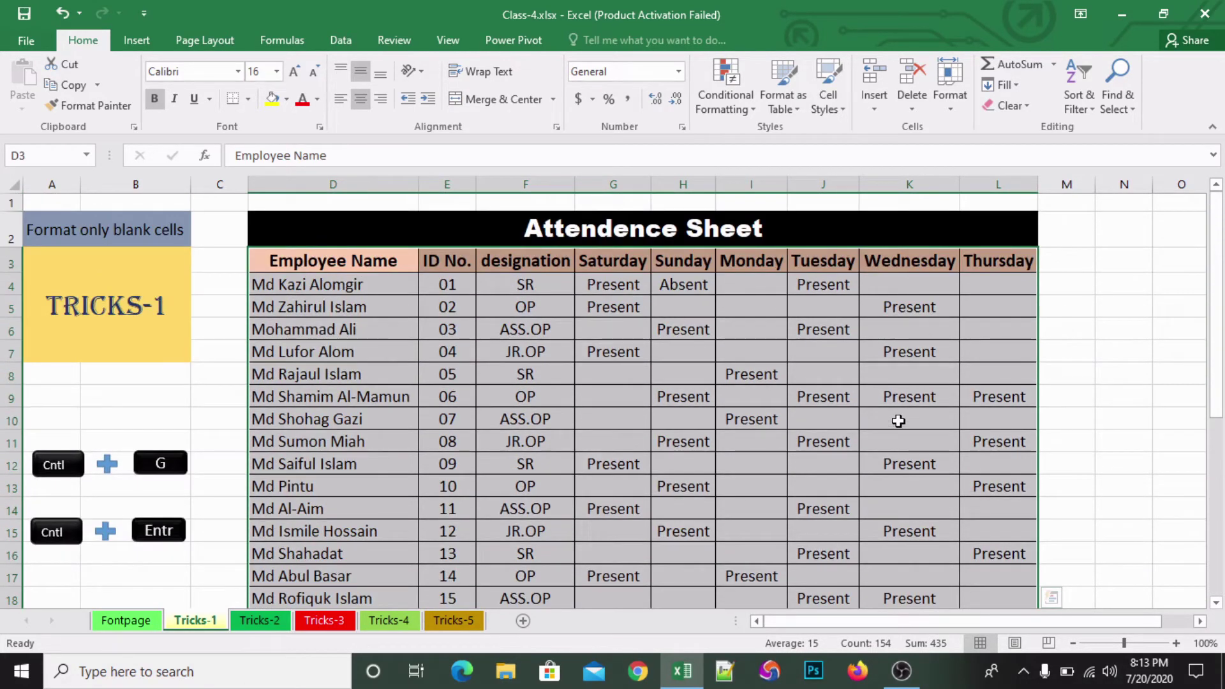
key(ctrl+g)
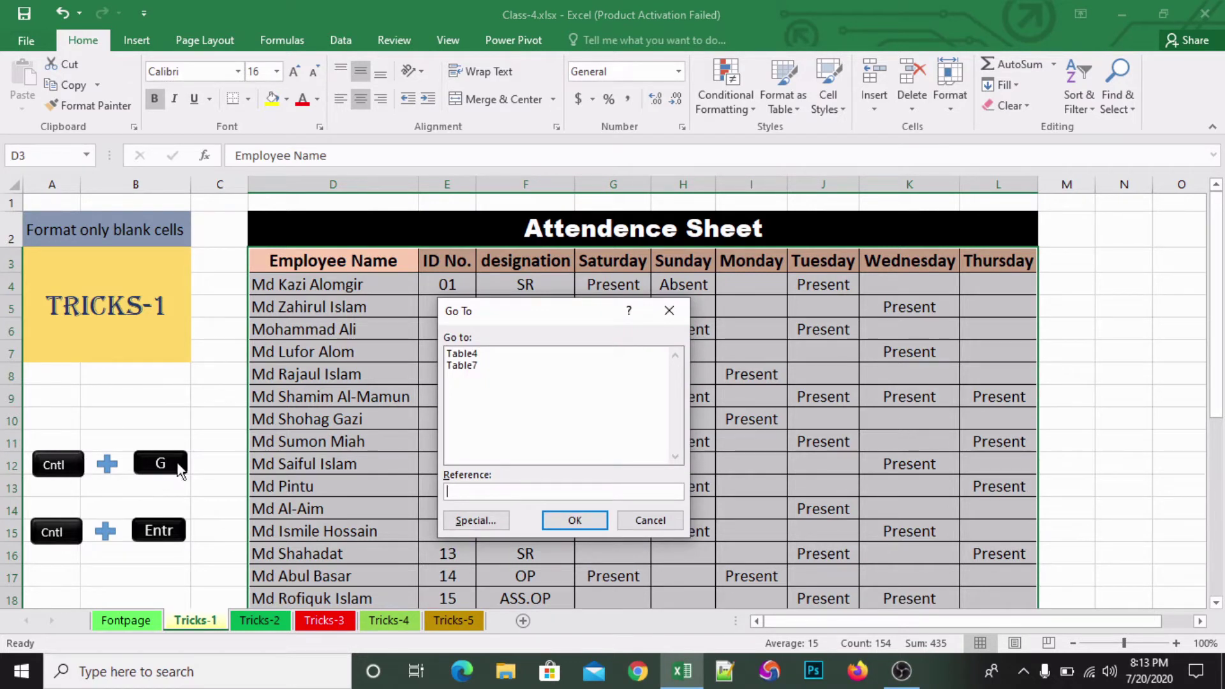
- Use Go To Special with Blanks to select only the empty table cells
click(477, 520)
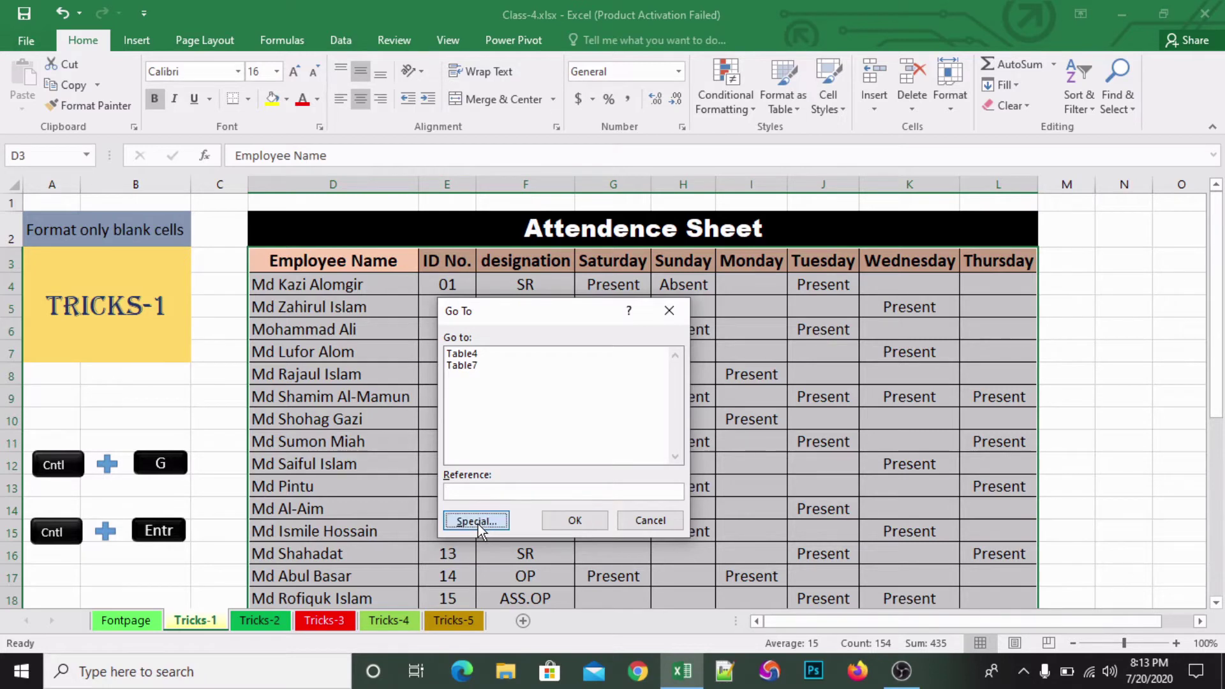
click(454, 449)
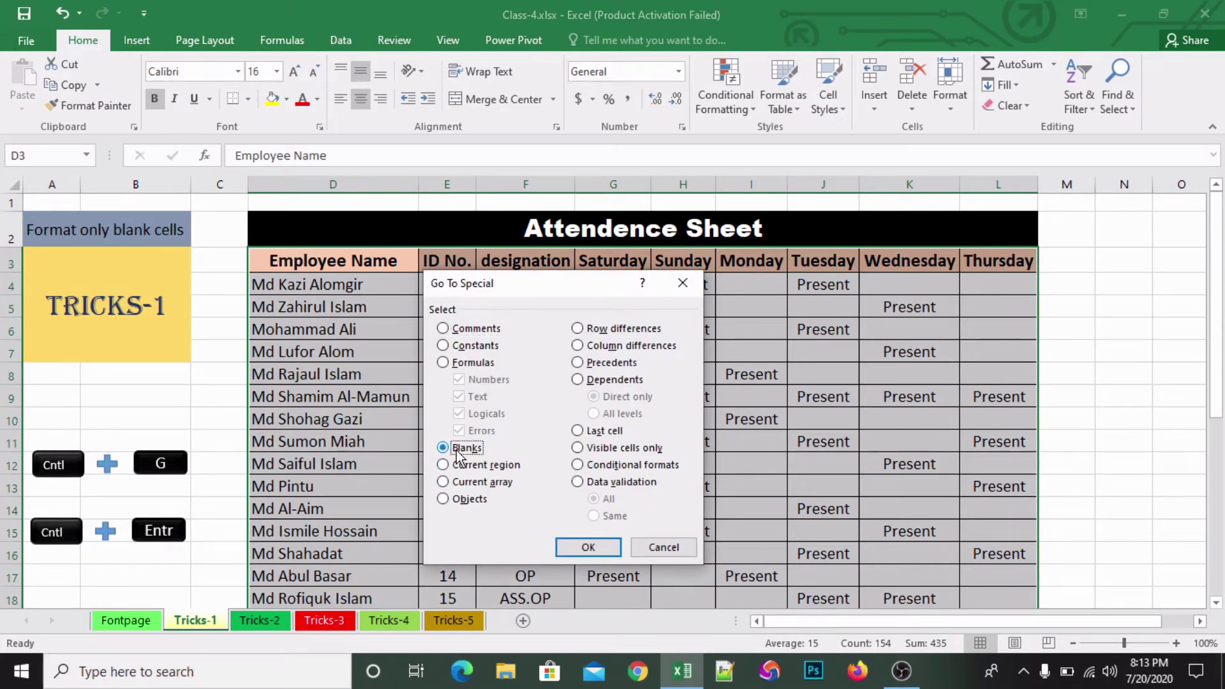
click(586, 546)
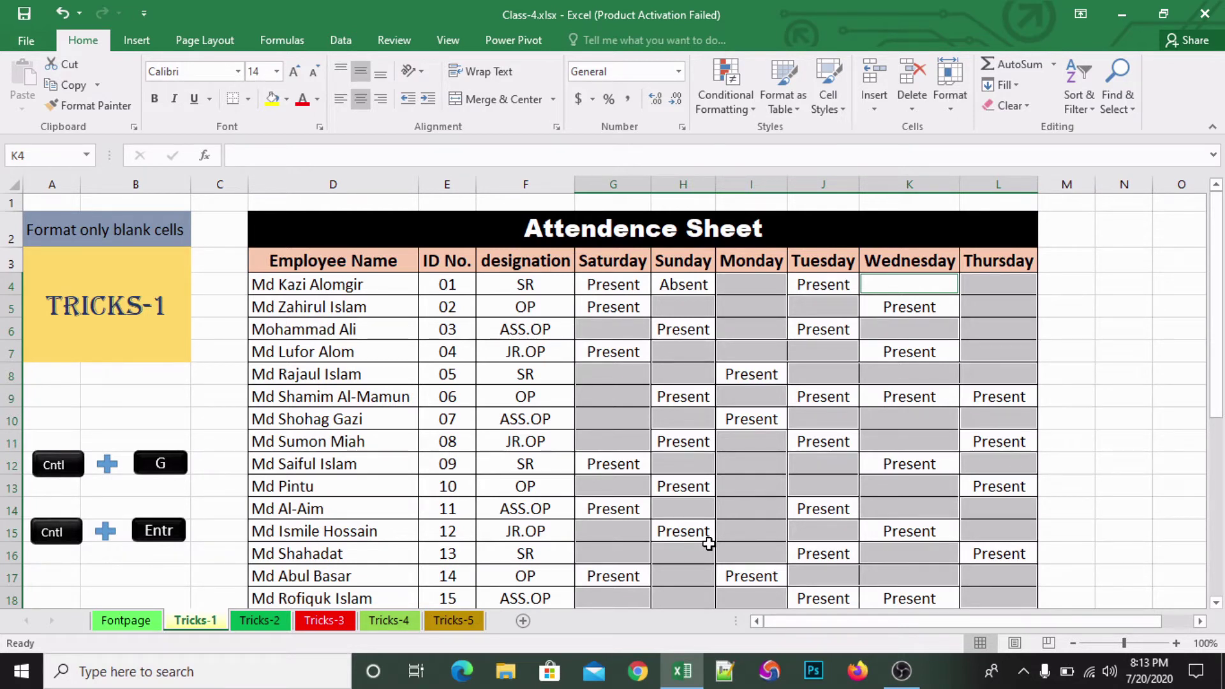
- Fill all selected blank cells with 'Absent' at once using Ctrl+Enter
text(A)
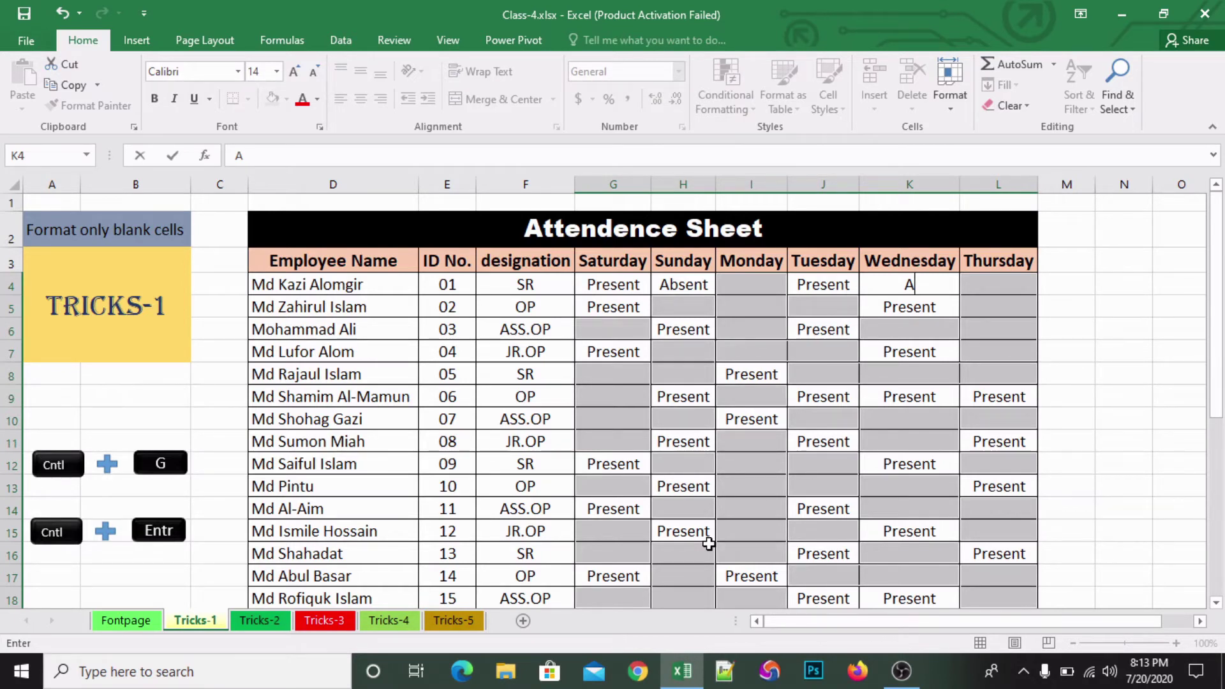
text(bs)
text(ent)
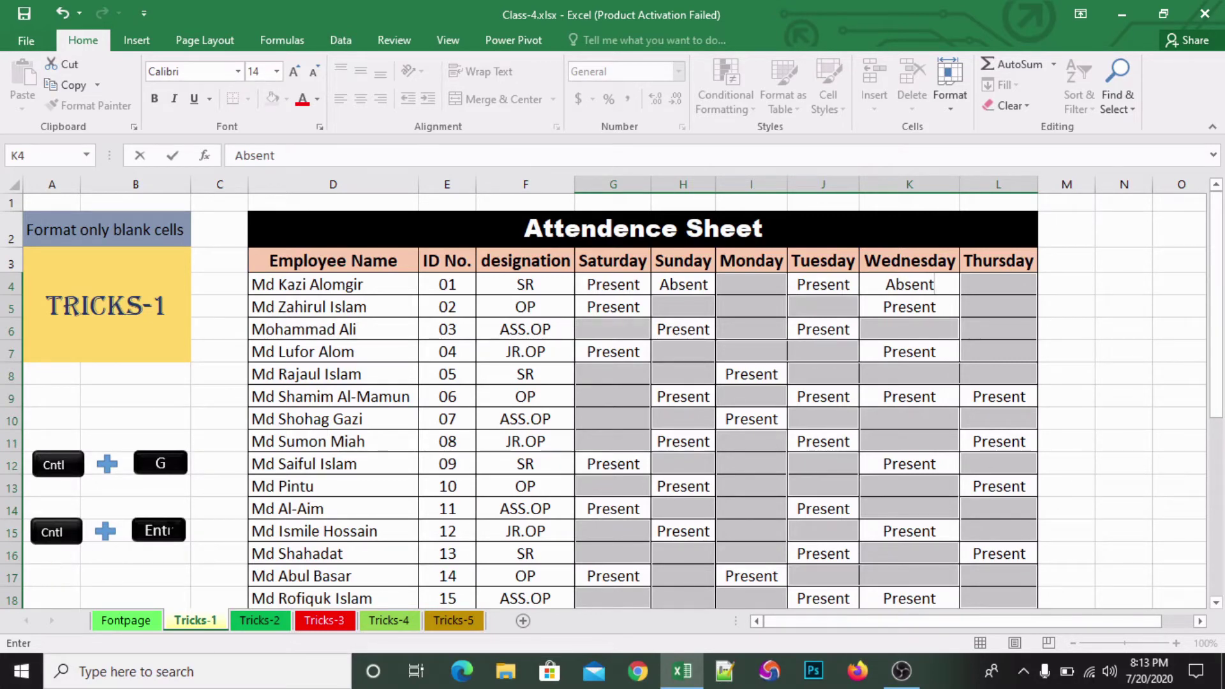
key(ctrl+Return)
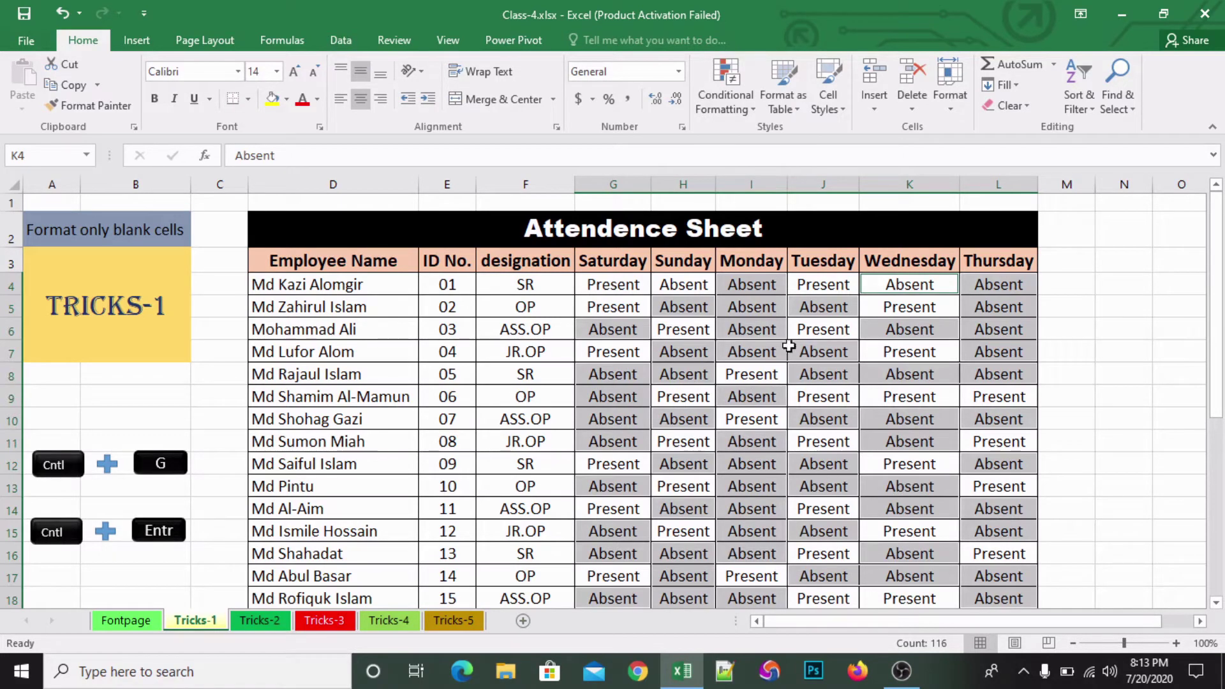
scroll(819, 362, down, 4)
scroll(819, 363, down, 2)
scroll(820, 362, down, 1)
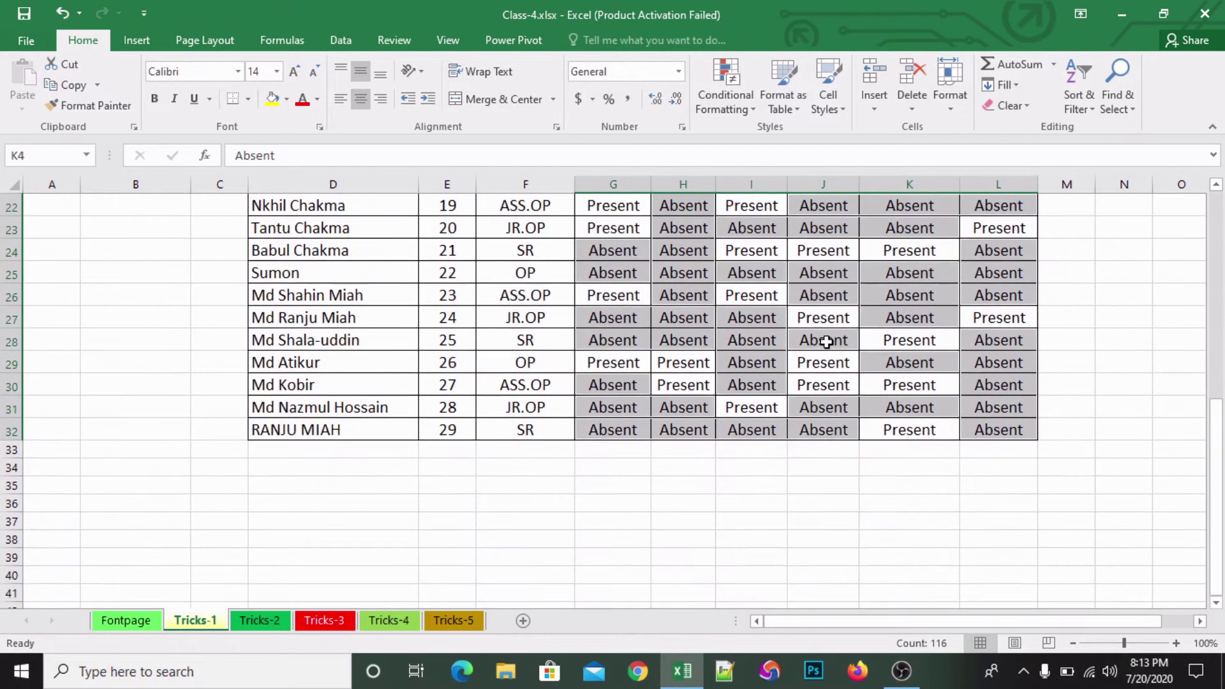
scroll(823, 351, up, 5)
scroll(826, 340, up, 2)
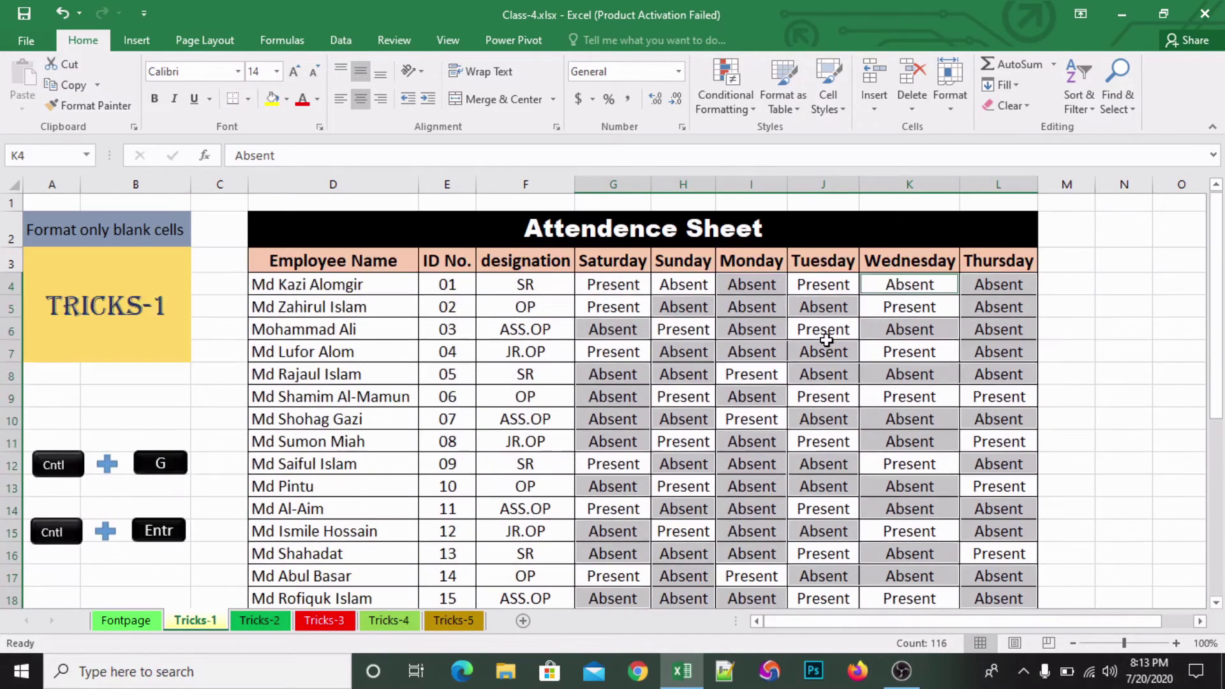
- Check the filled cells I4, K4, L4, L7, G9, I10 and I13 now read Absent
click(750, 285)
click(623, 290)
click(749, 285)
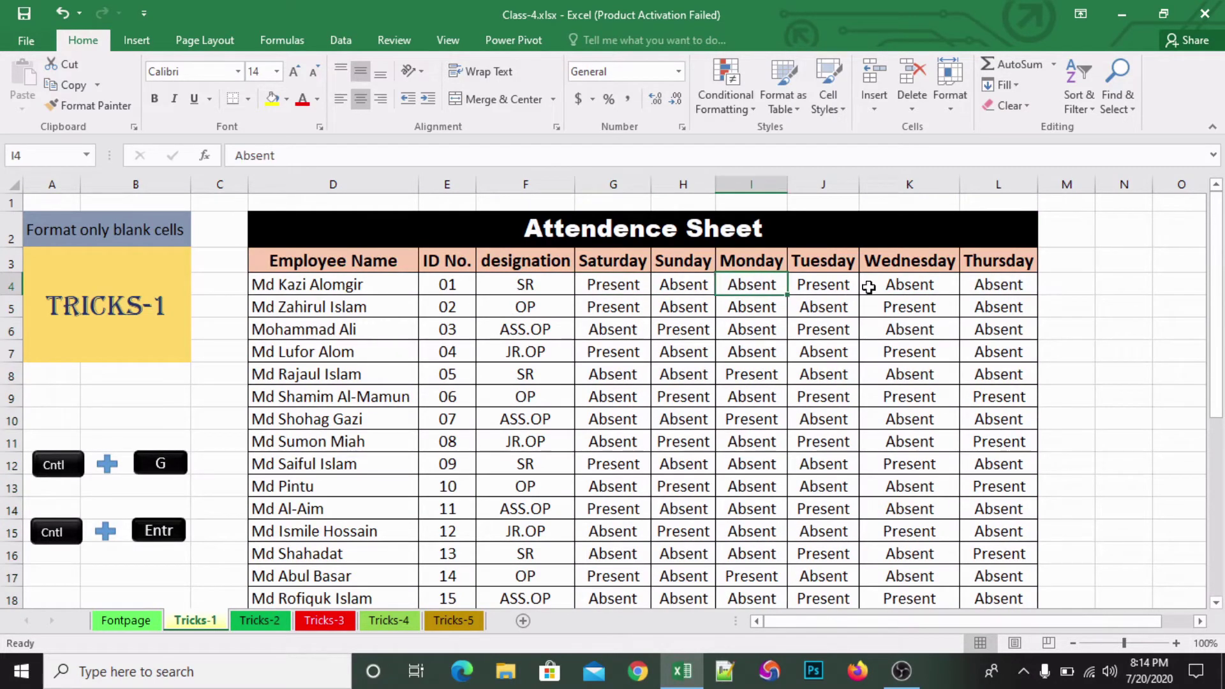
click(893, 285)
click(988, 282)
click(990, 351)
click(643, 397)
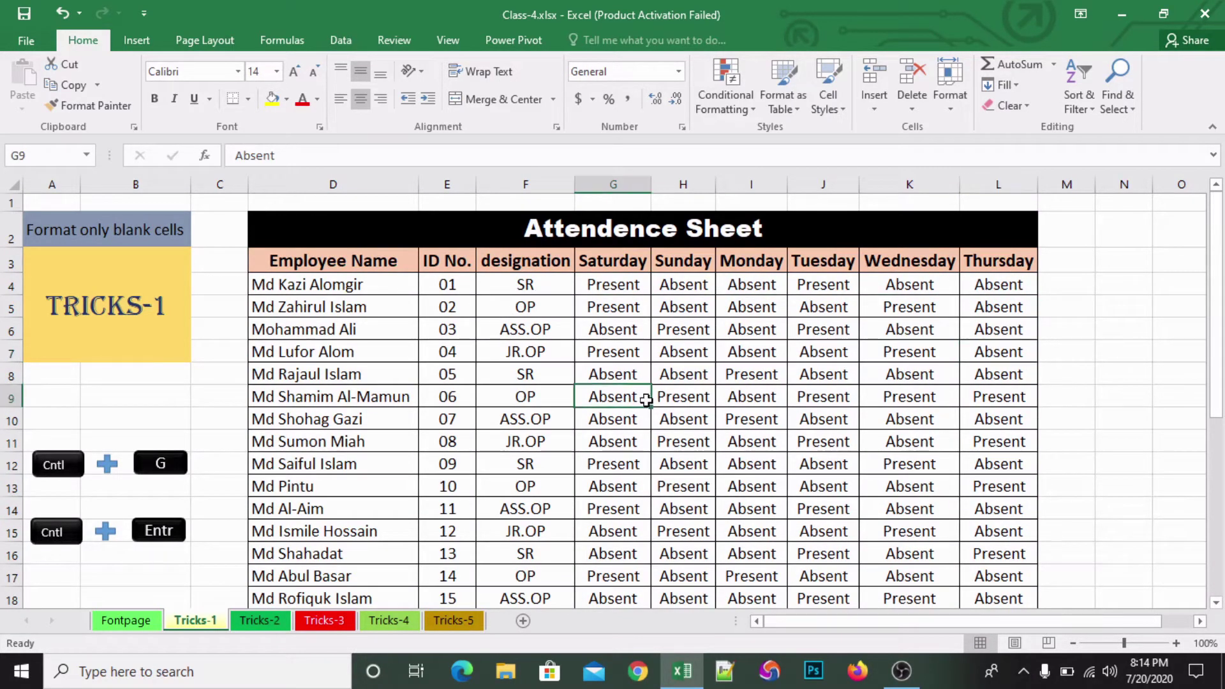
click(781, 416)
click(759, 487)
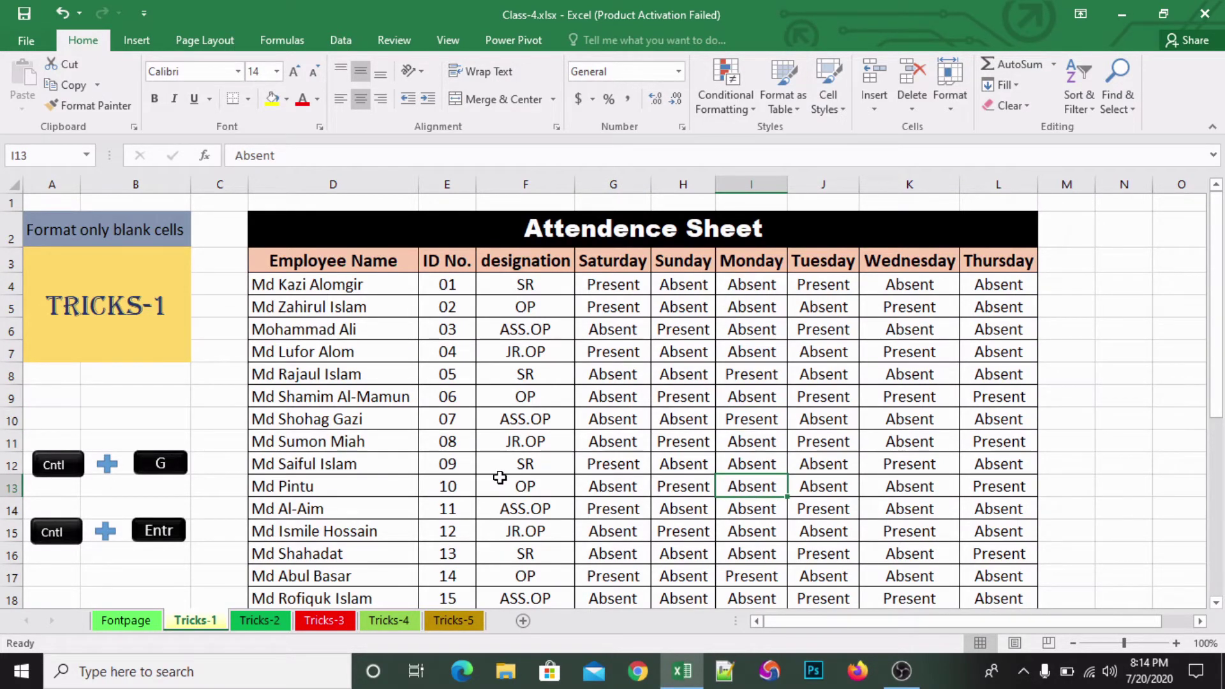
click(269, 618)
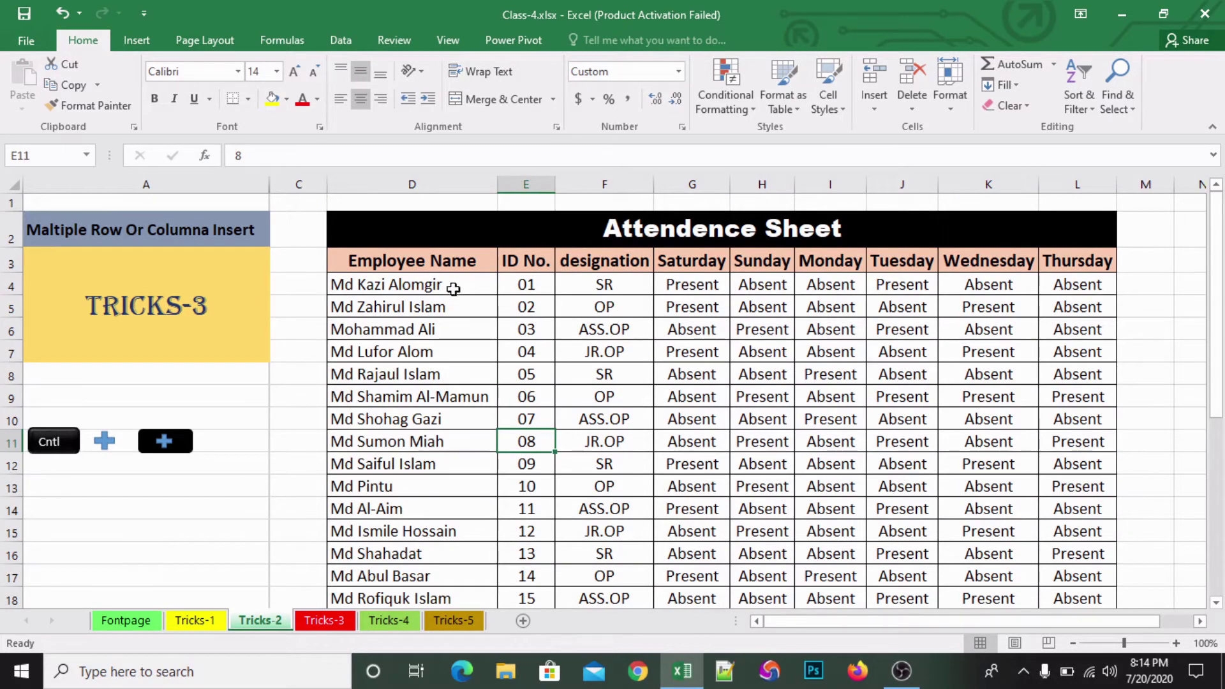
click(440, 259)
click(543, 241)
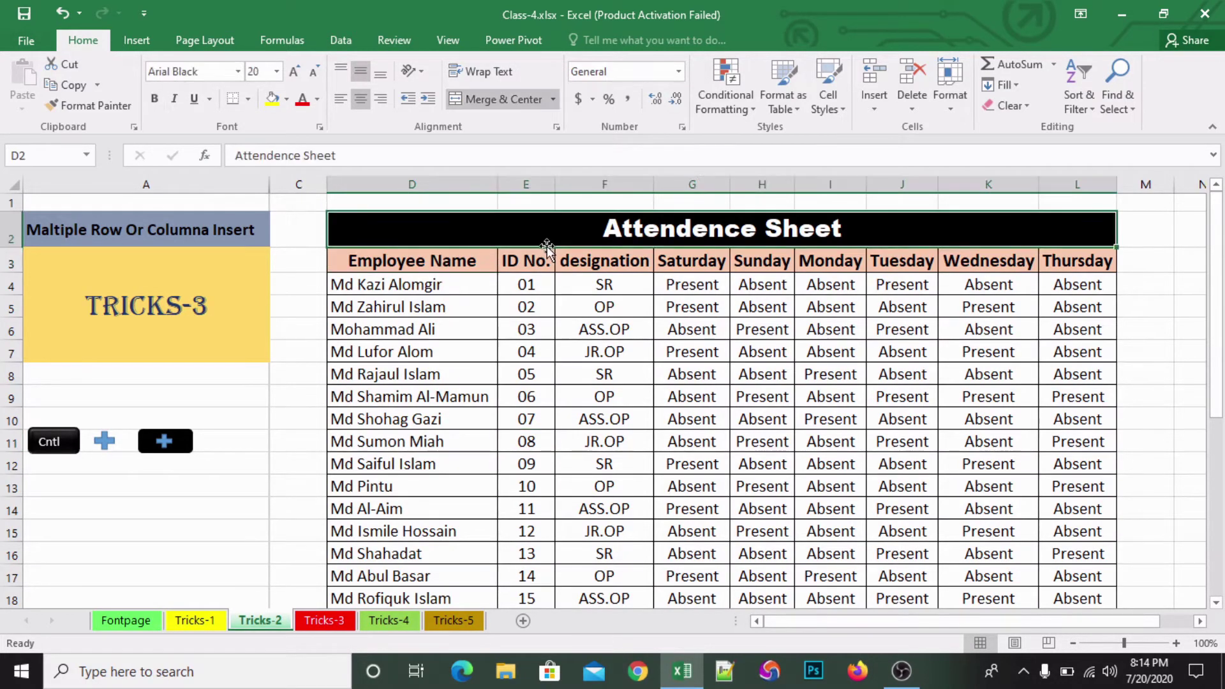
click(534, 344)
click(357, 509)
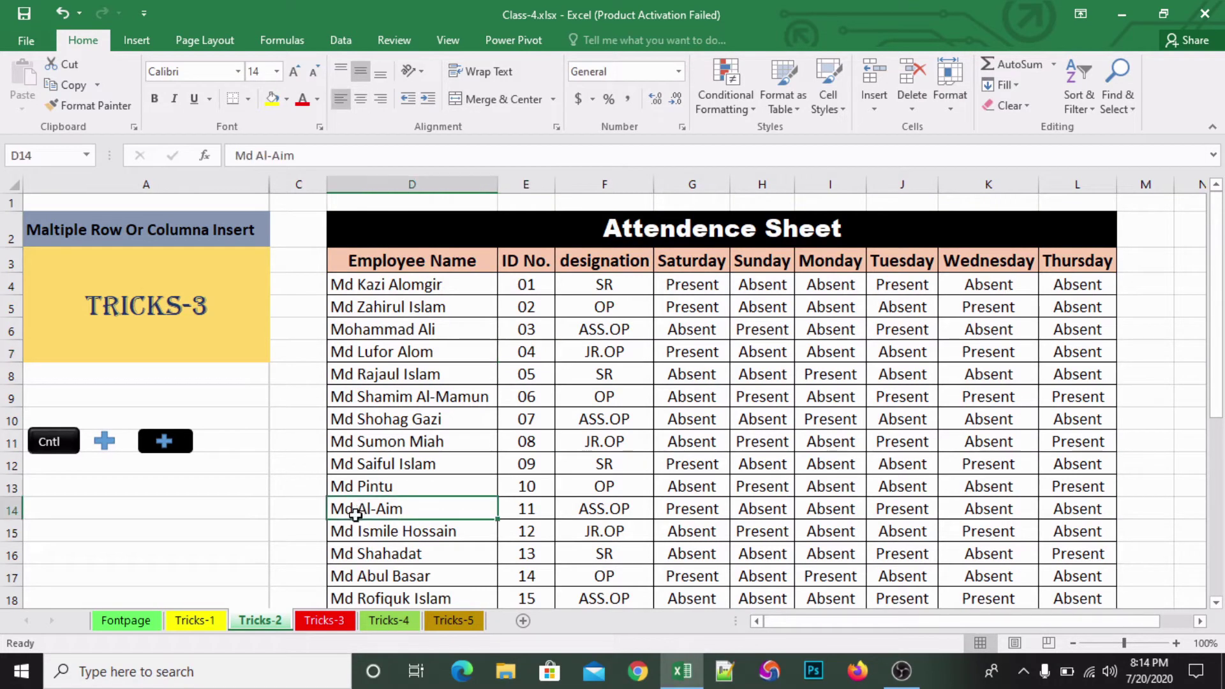
click(22, 528)
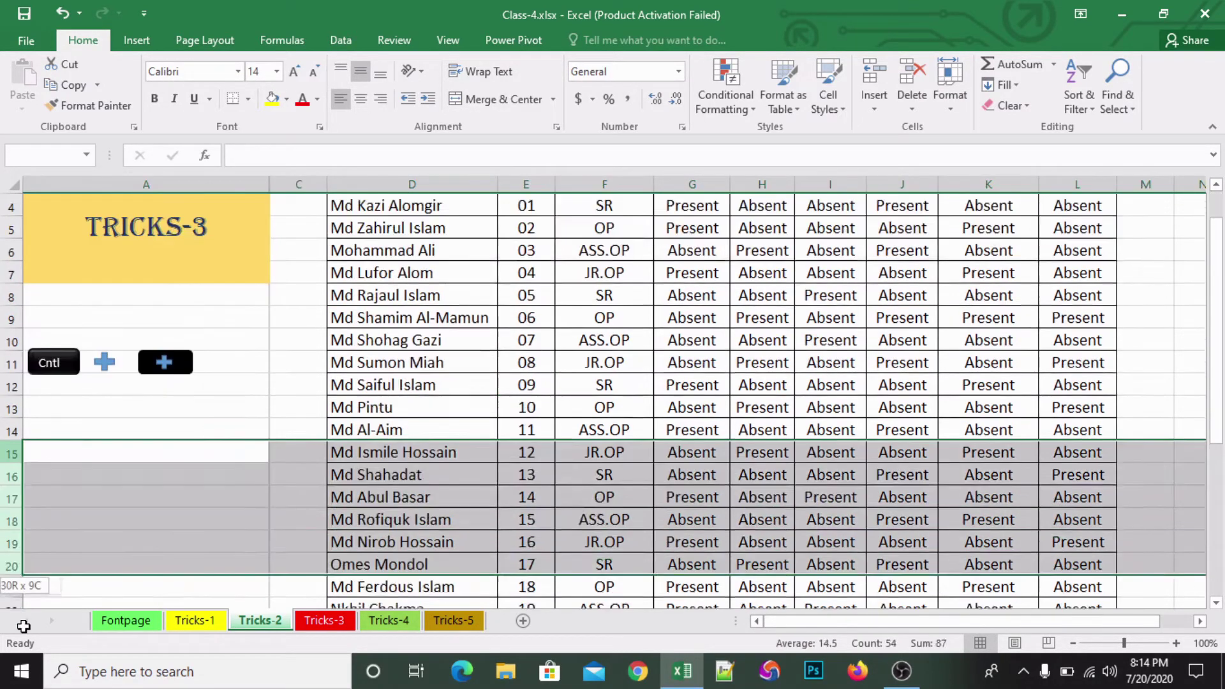
drag(22, 528, 20, 497)
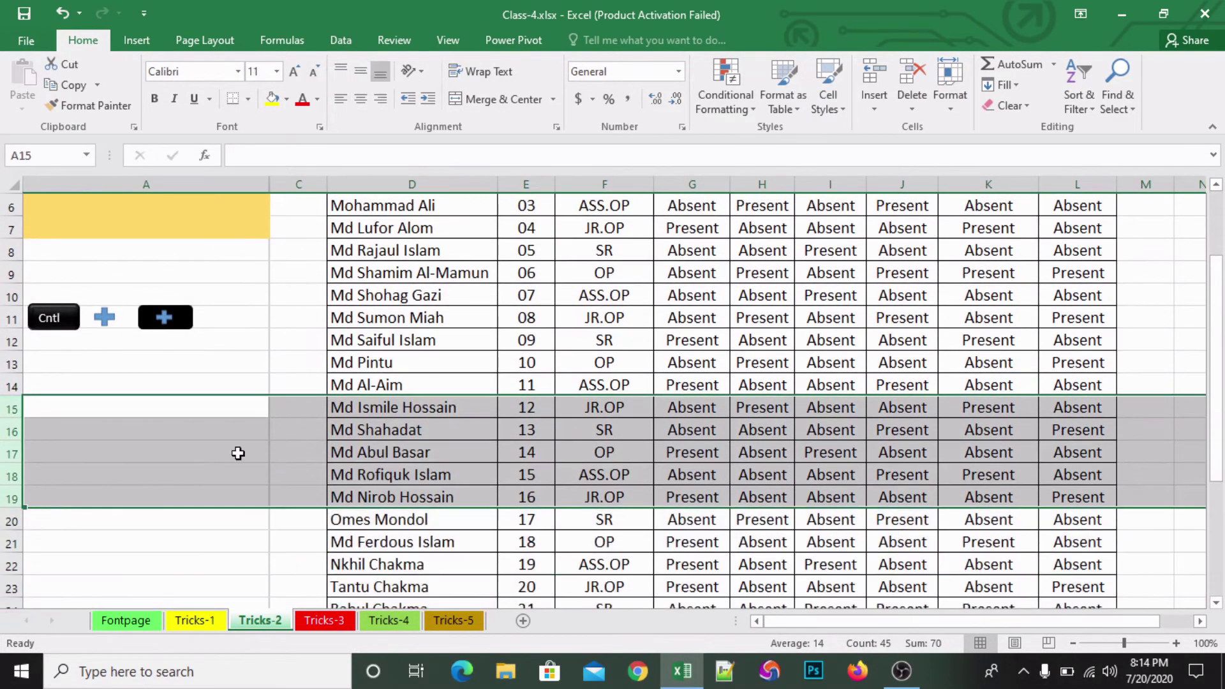
click(428, 383)
scroll(426, 475, up, 2)
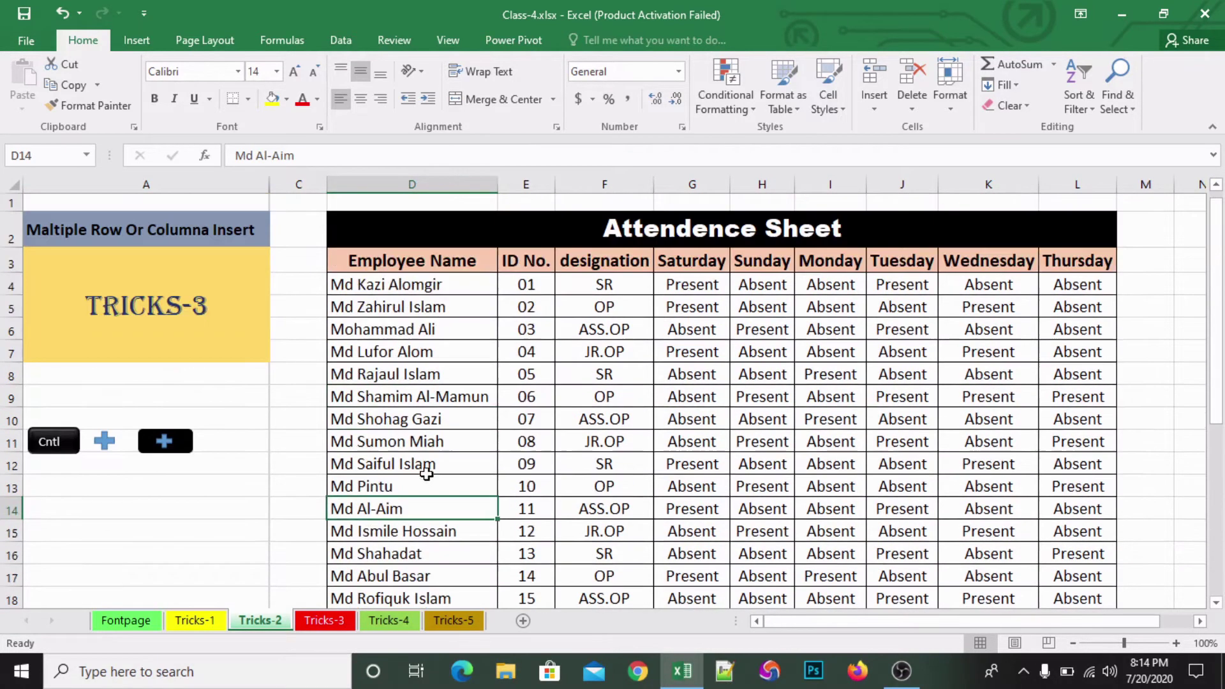
click(11, 509)
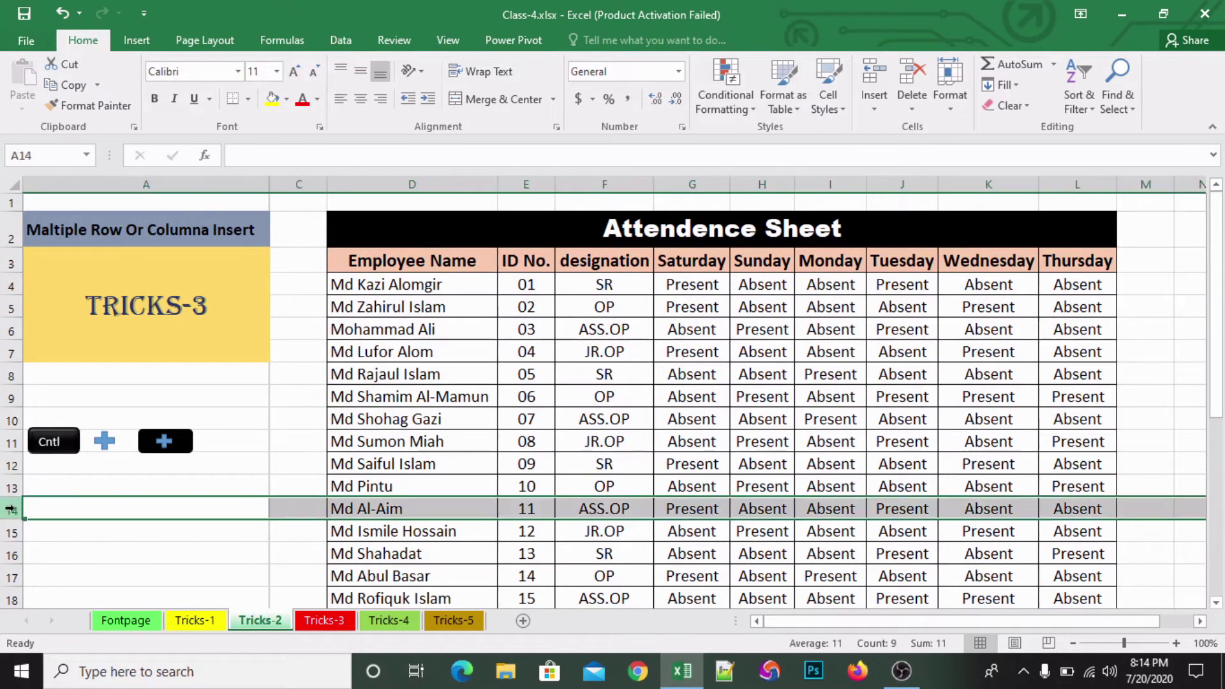
right_click(197, 516)
click(258, 368)
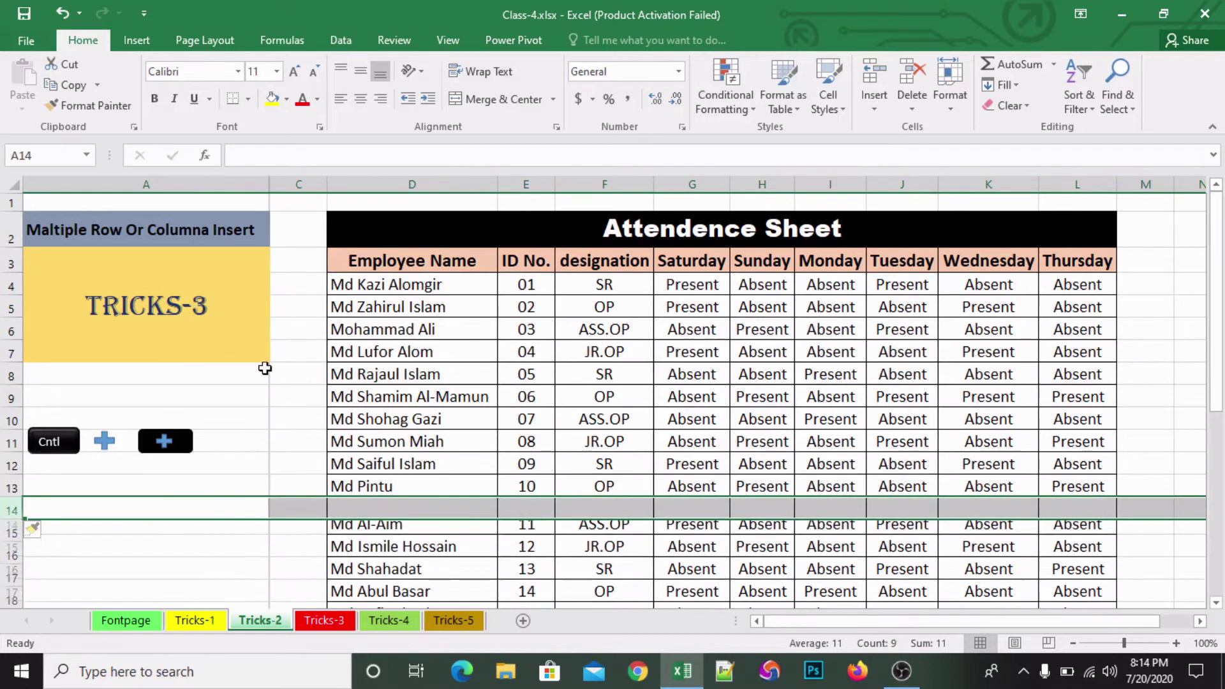
right_click(71, 510)
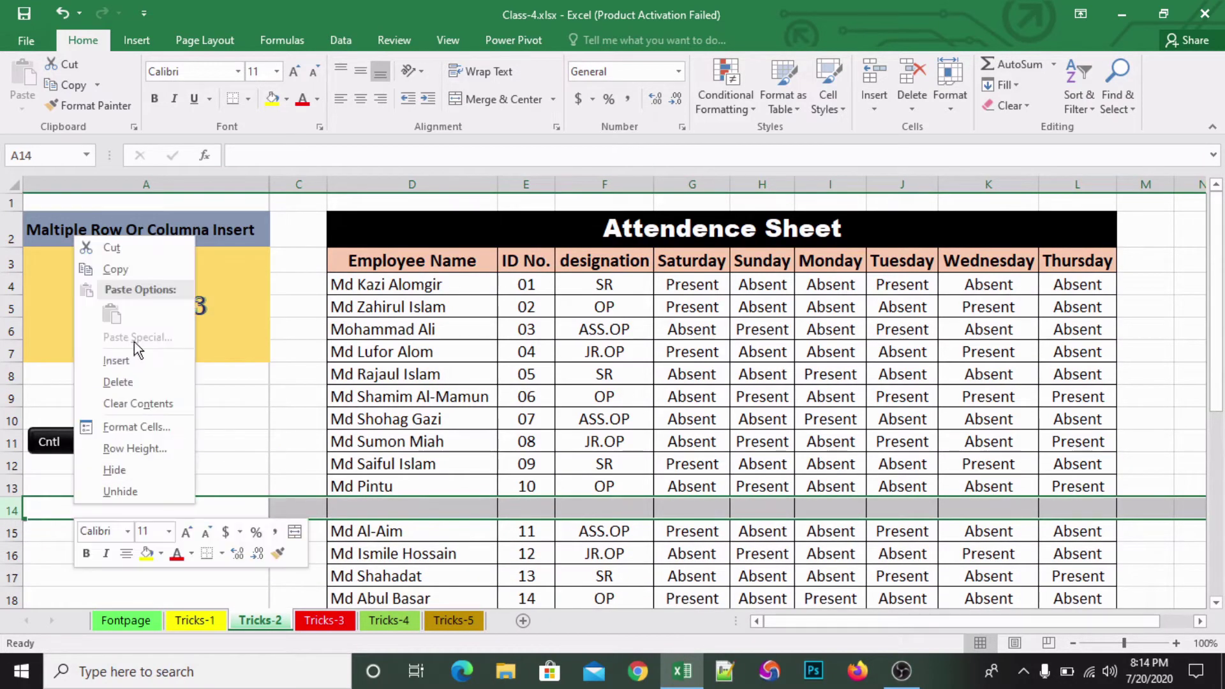
click(132, 369)
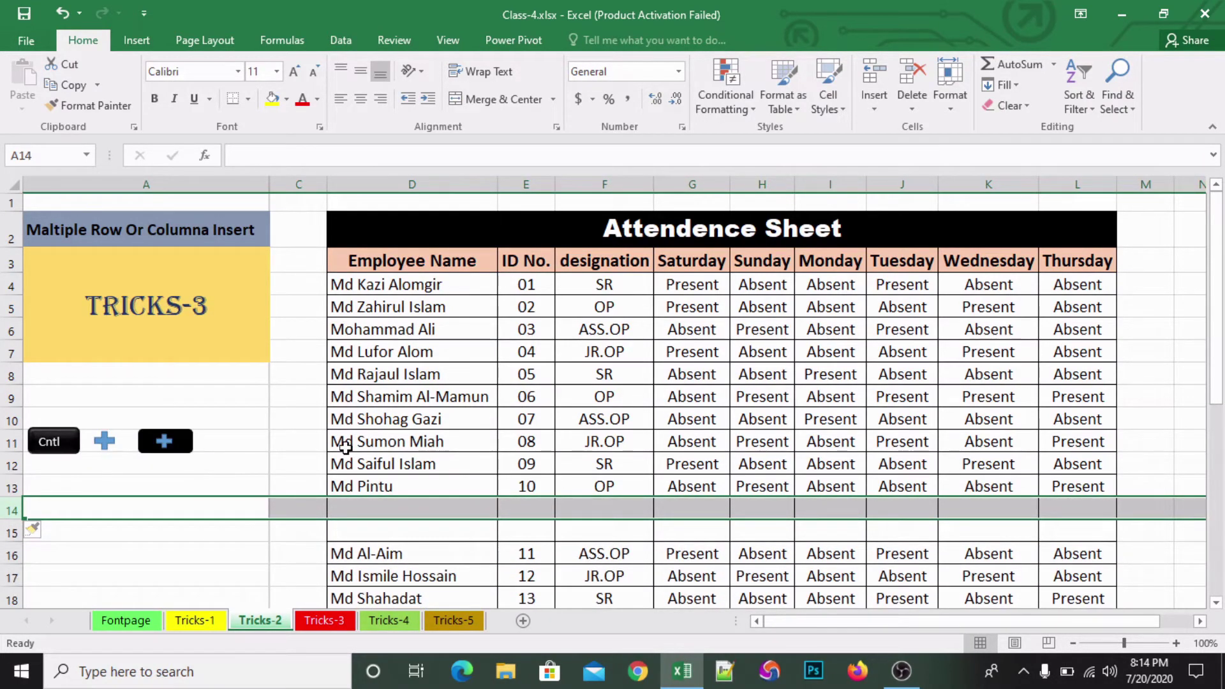
key(ctrl+z)
key(ctrl+z)
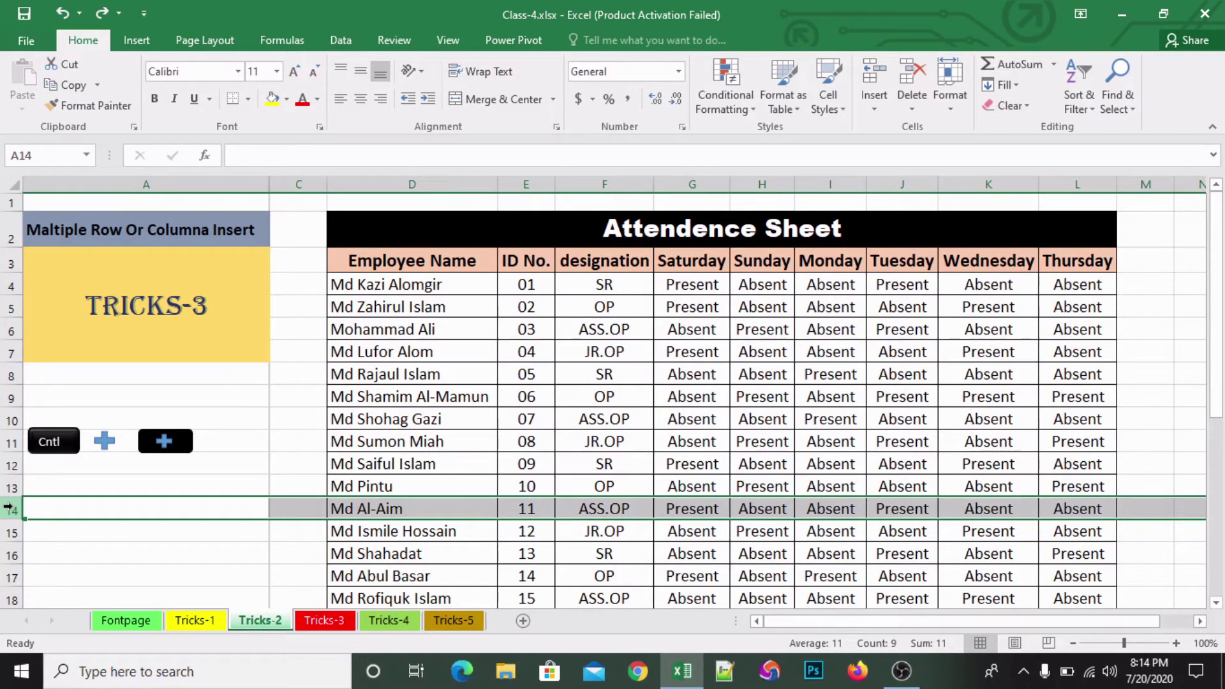
drag(13, 506, 46, 488)
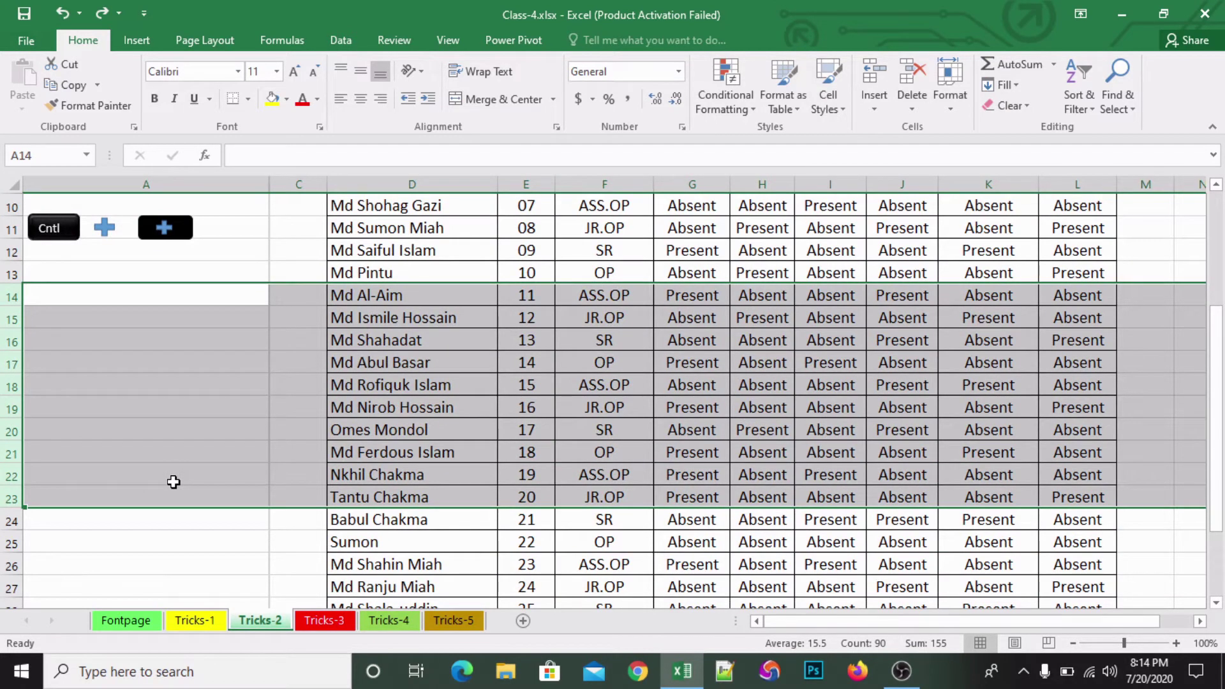
key(ctrl+plus)
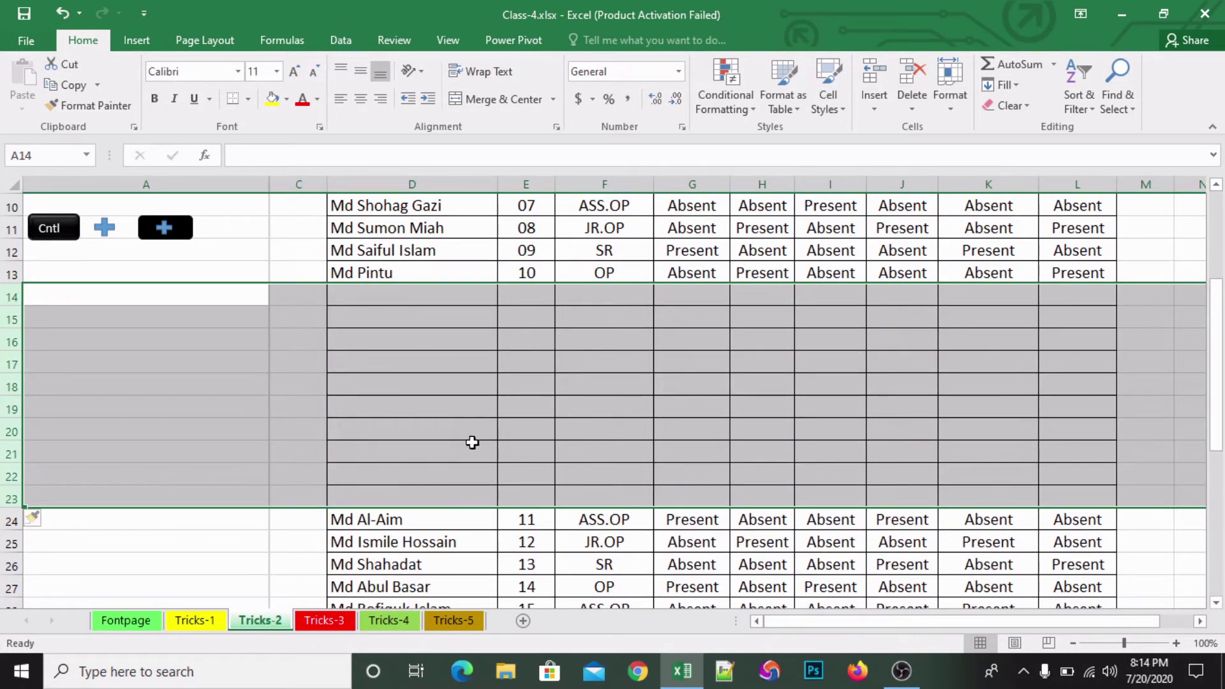
scroll(479, 418, up, 3)
scroll(483, 579, down, 4)
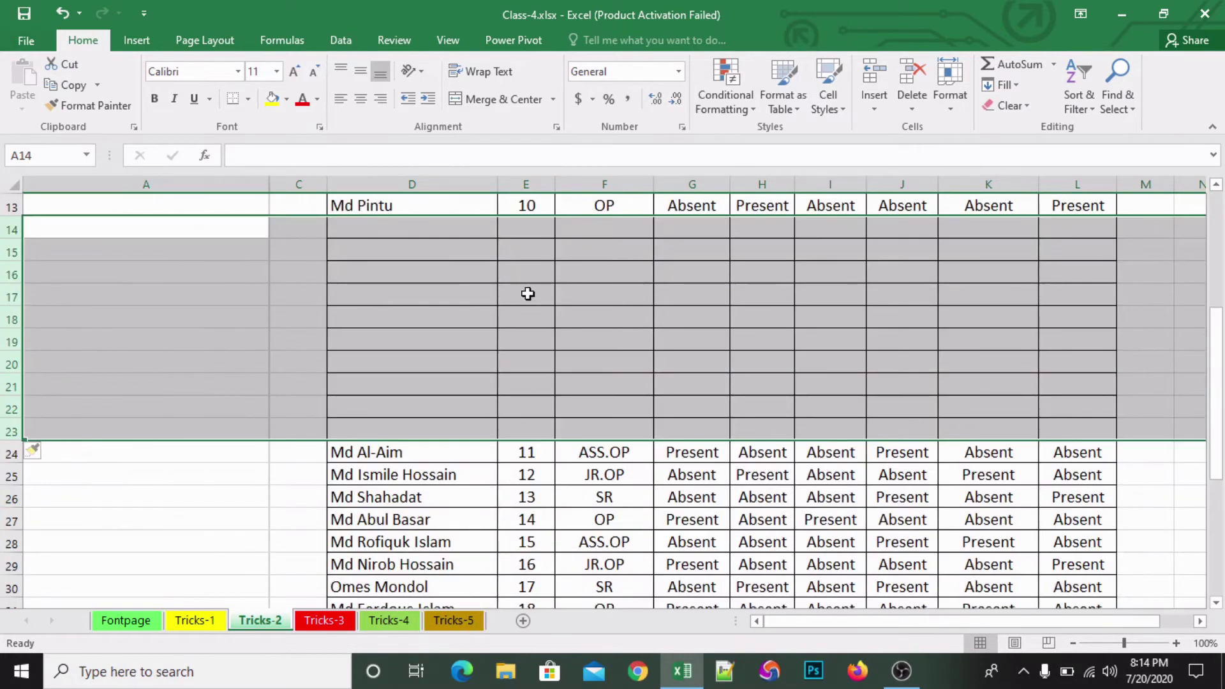
scroll(528, 364, down, 1)
scroll(528, 364, up, 4)
scroll(529, 365, up, 1)
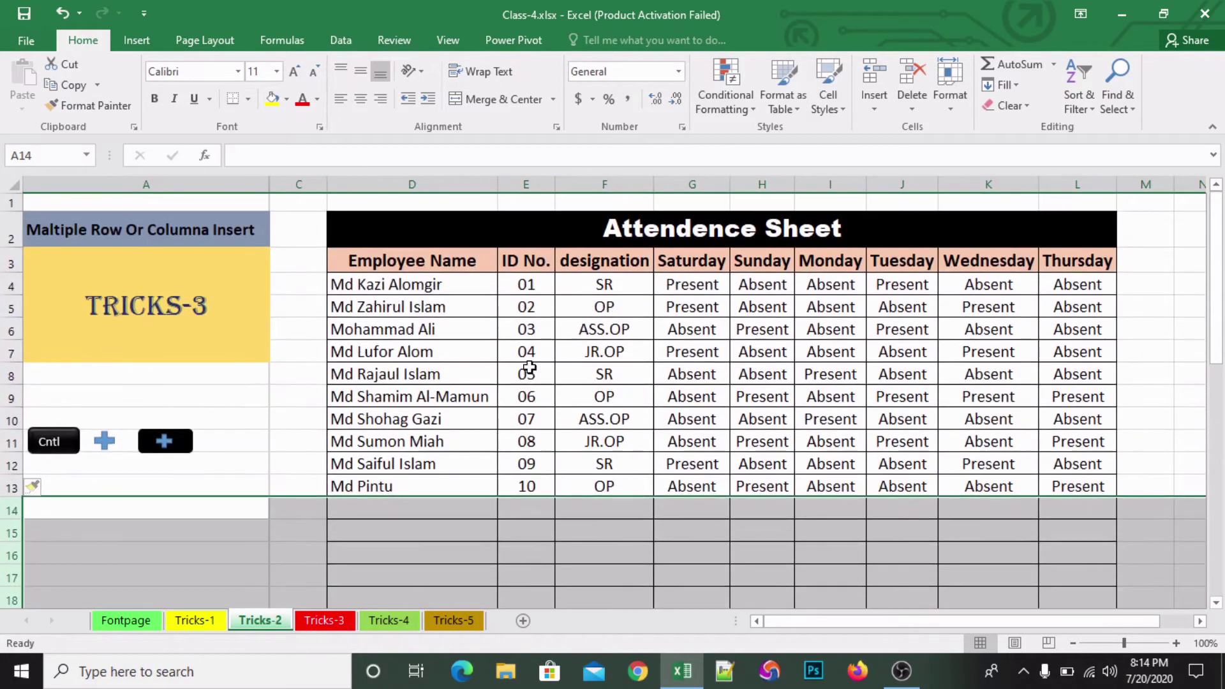
key(ctrl+z)
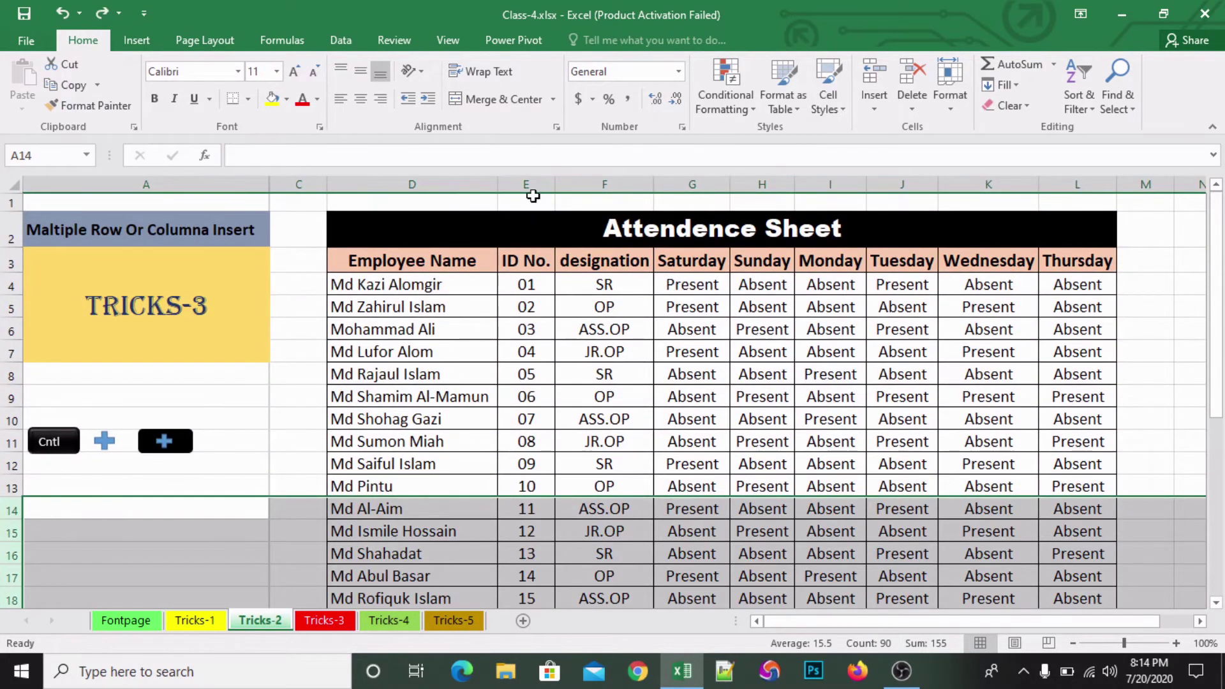
drag(532, 176, 685, 185)
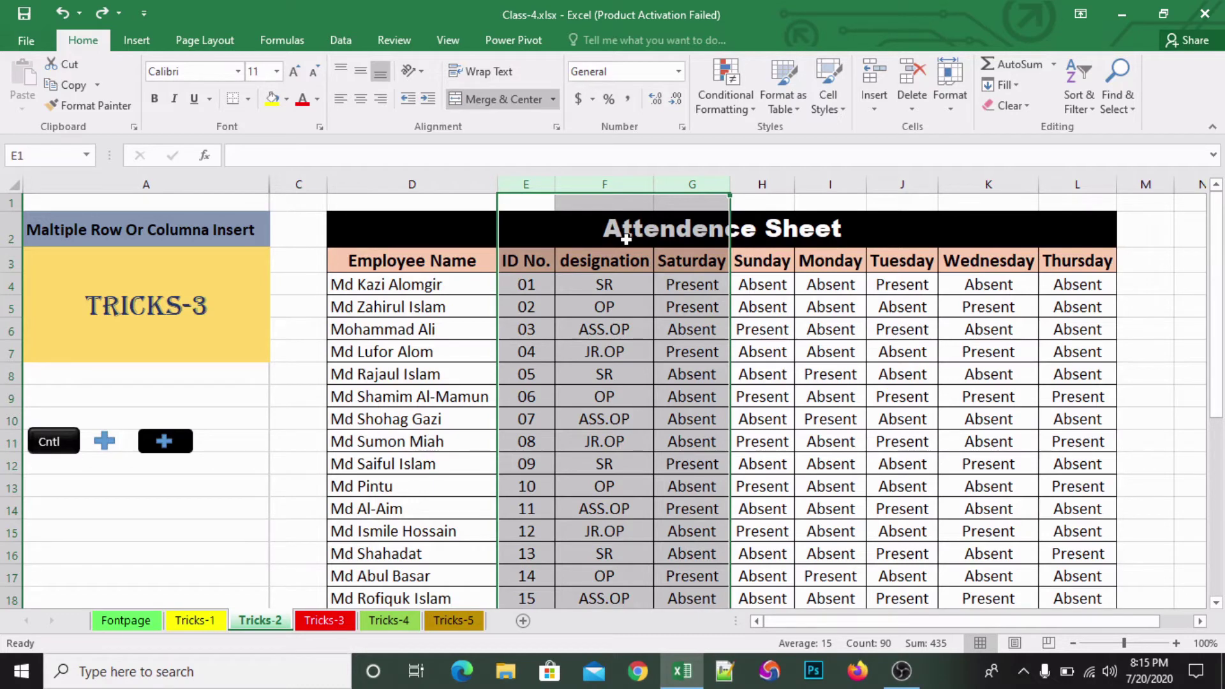
key(ctrl+plus)
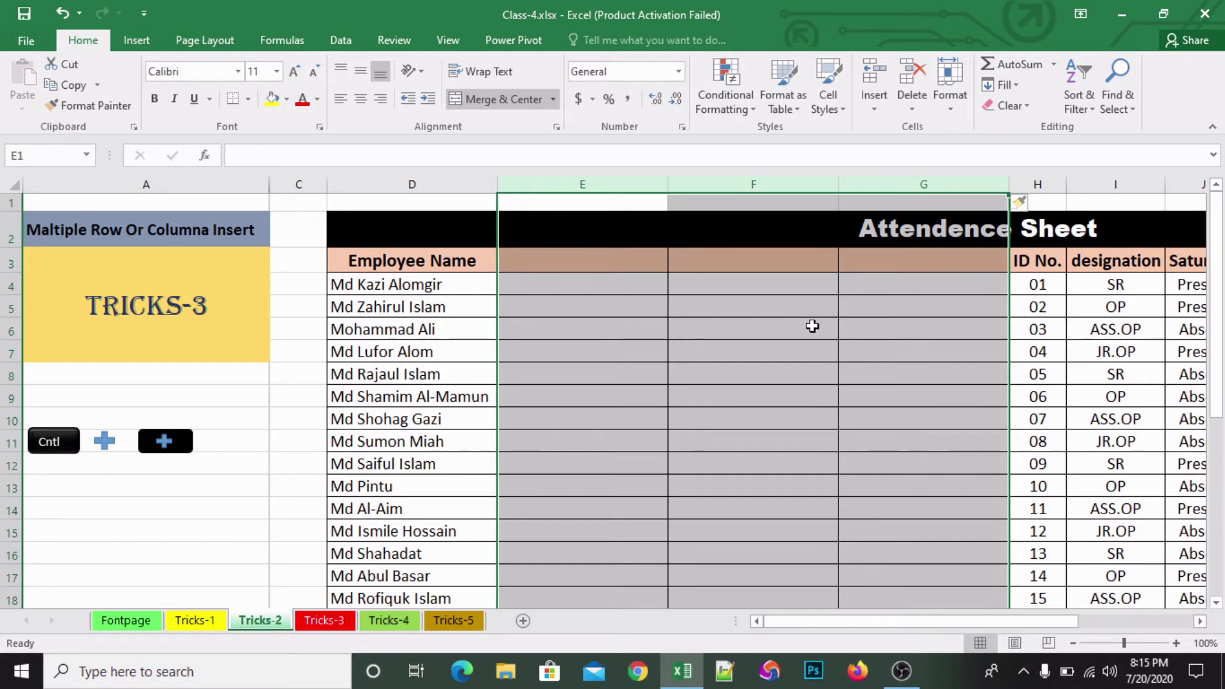
key(ctrl+z)
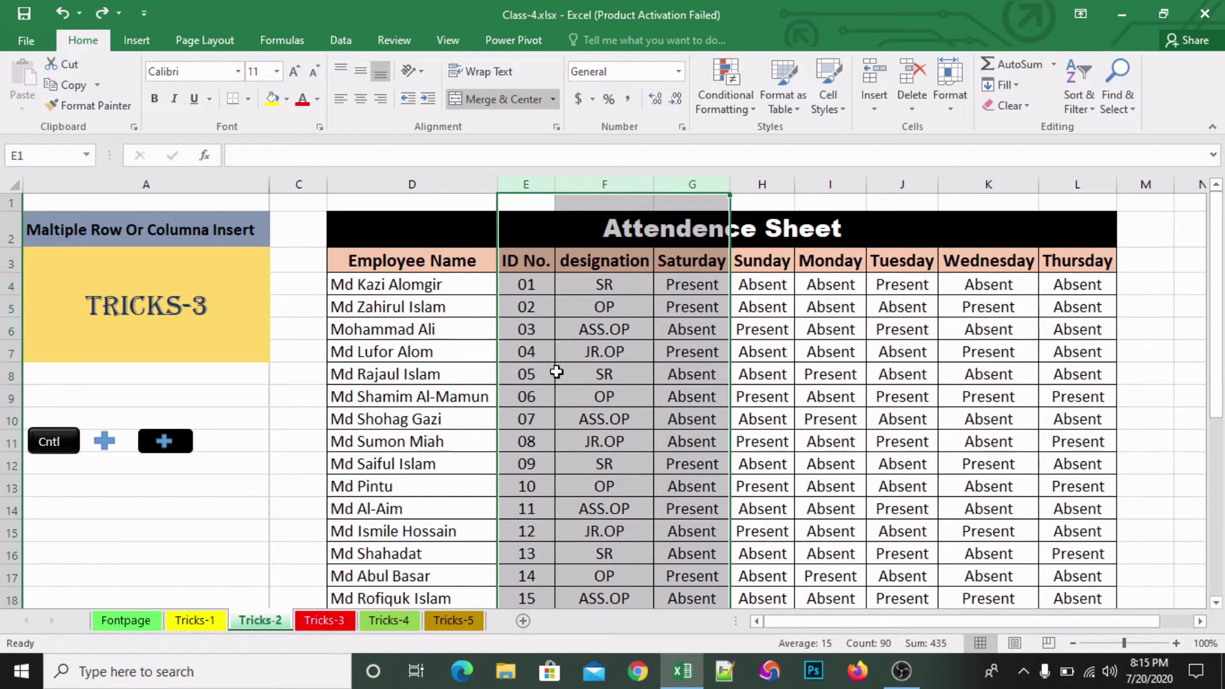
- Switch to Tricks-3 and select the Employee In formation title and its column headings
click(317, 622)
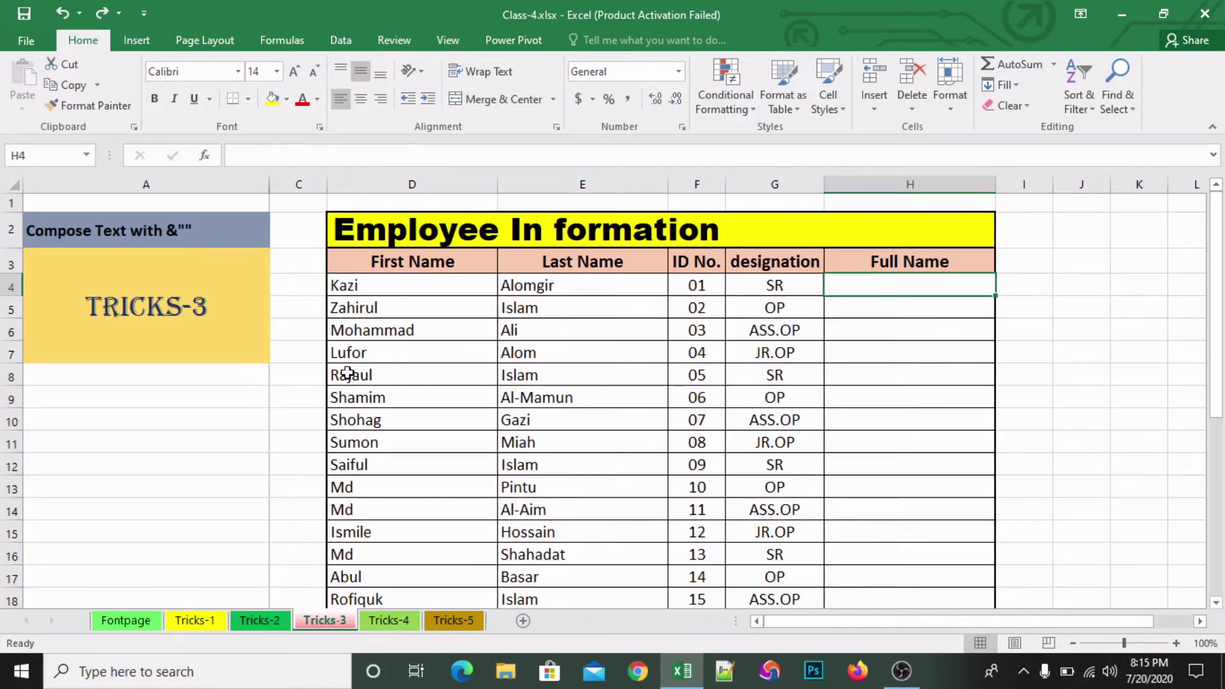
click(405, 280)
click(462, 238)
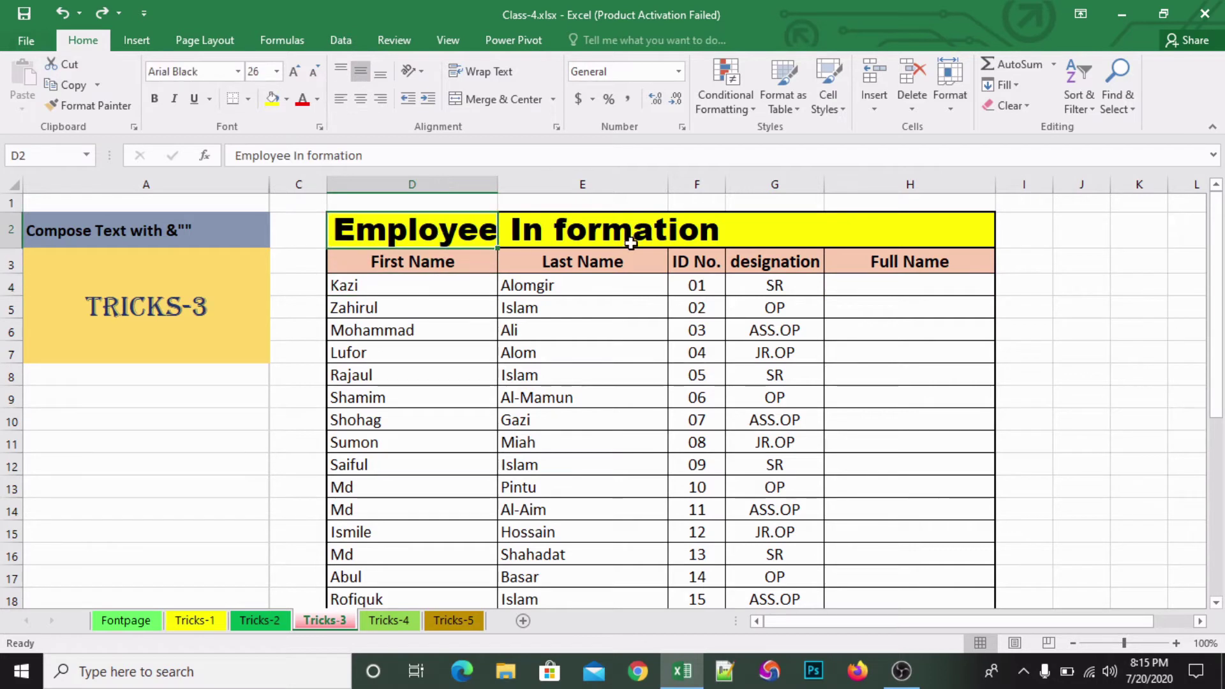
click(639, 236)
click(451, 234)
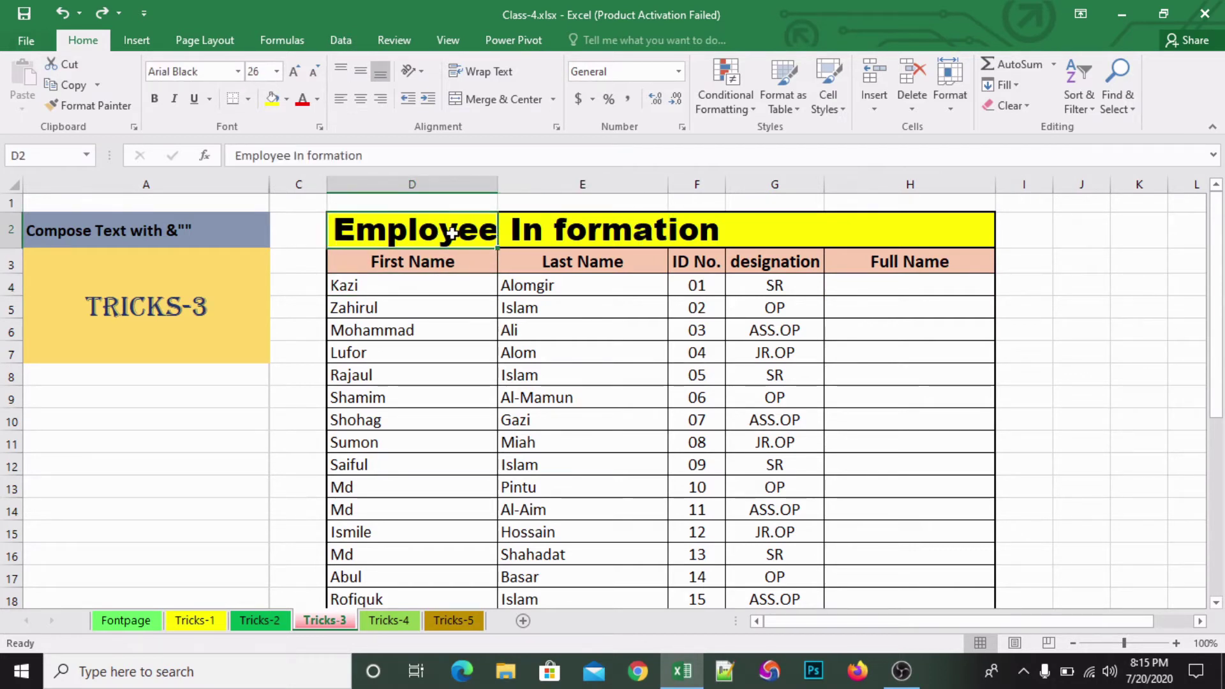
click(601, 231)
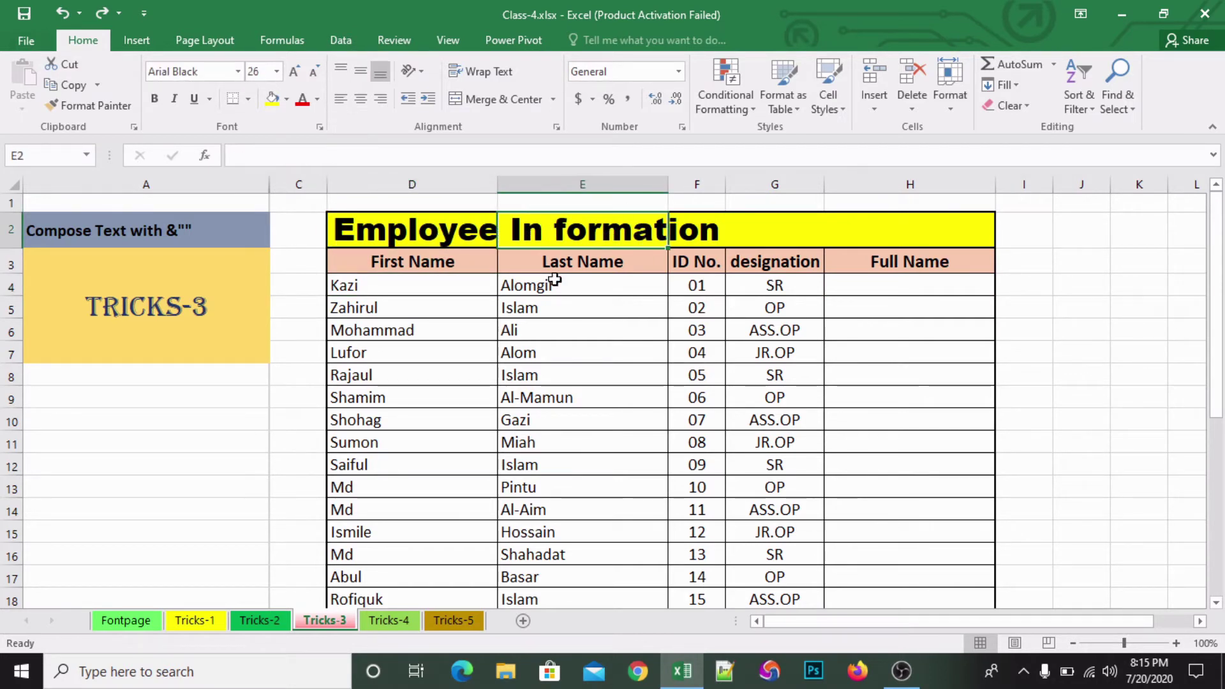
click(471, 262)
click(577, 281)
click(702, 267)
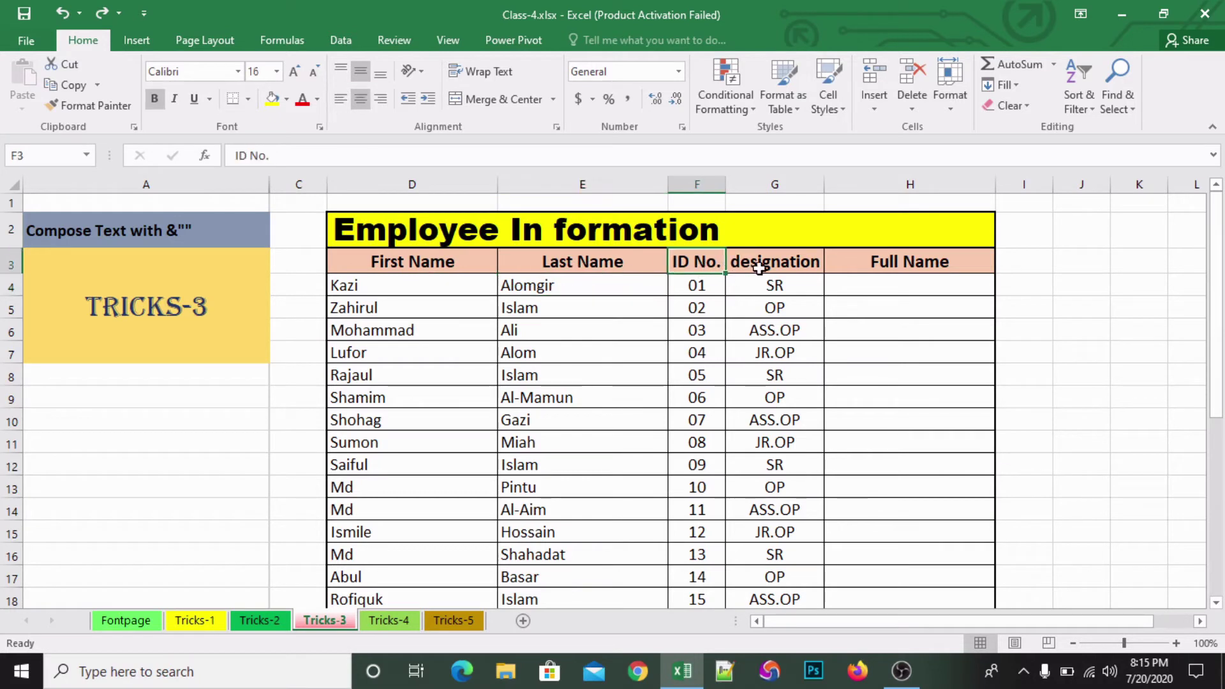
click(765, 268)
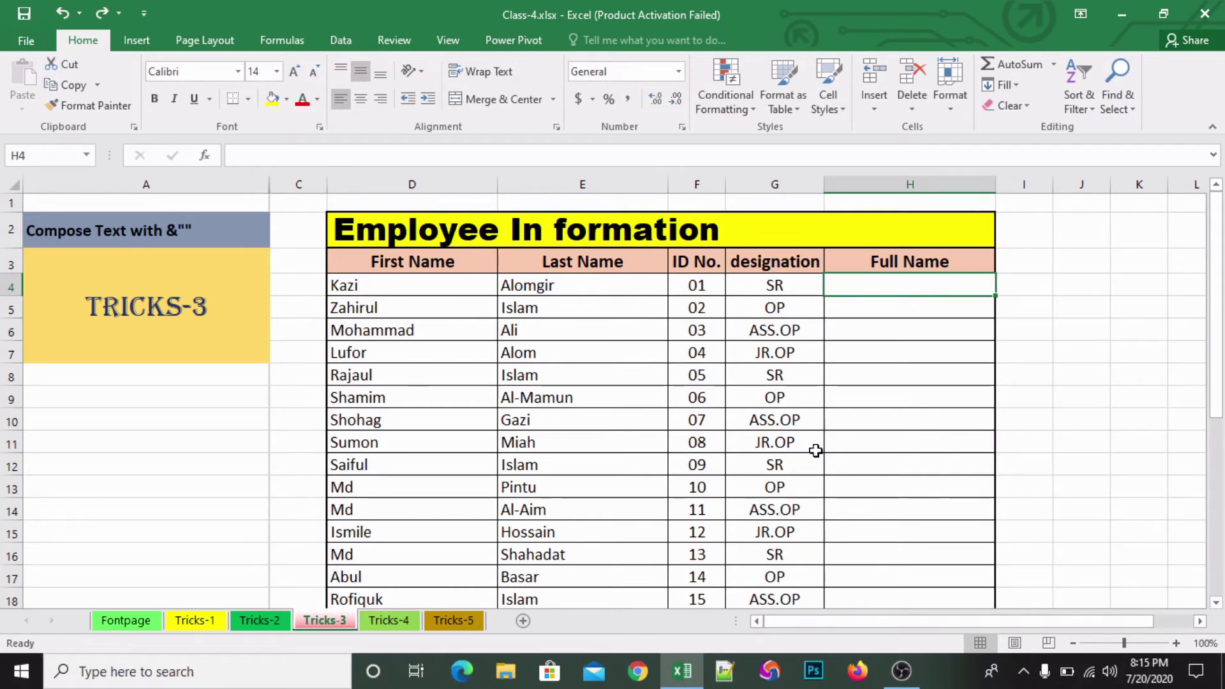
- Enter =D4&" "&E4 in H4 to join the first employee's first and last name
text(=)
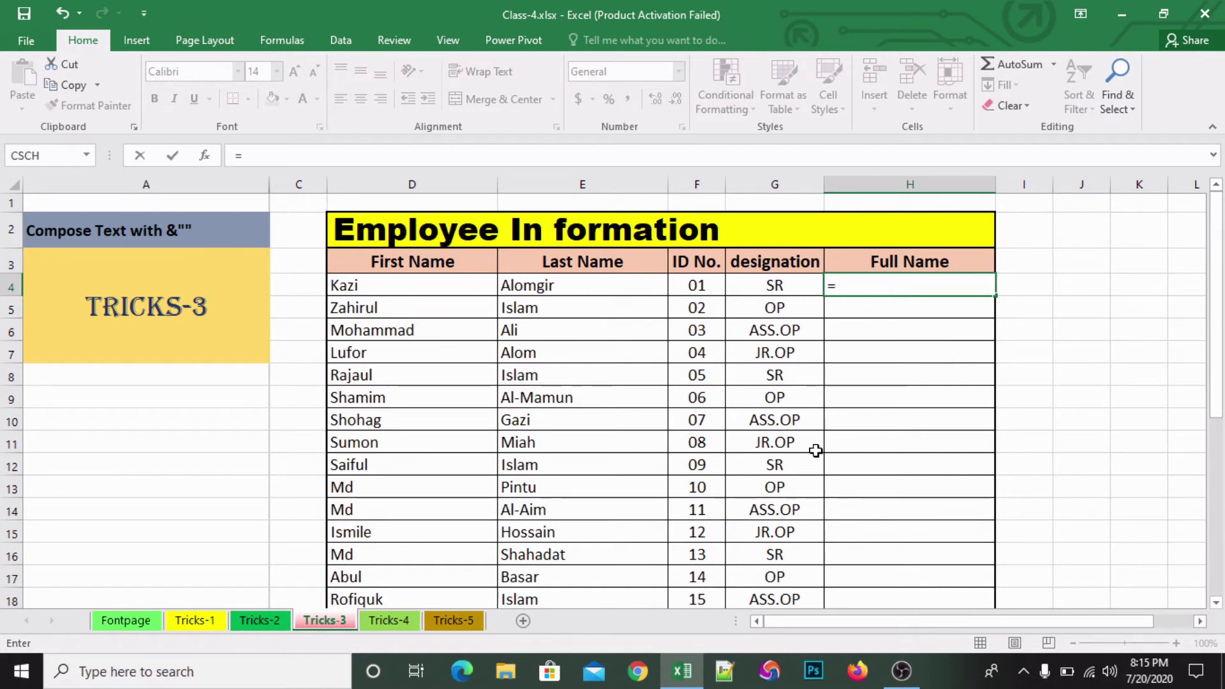
click(413, 288)
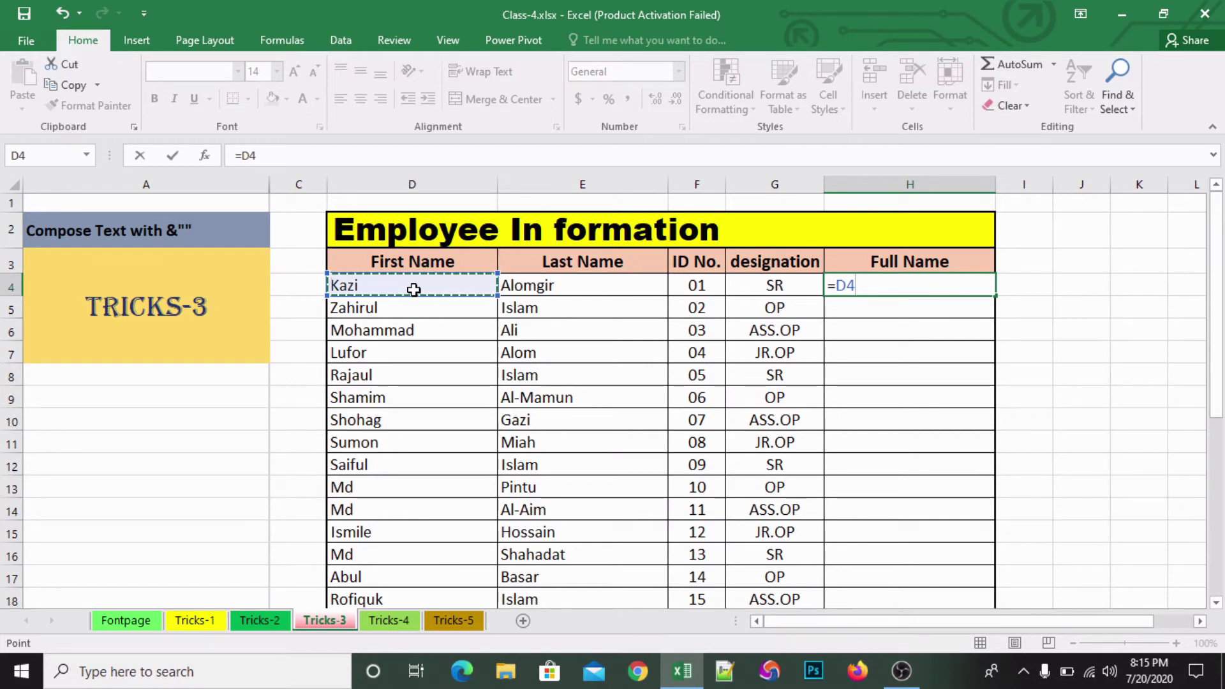
text(&" "&)
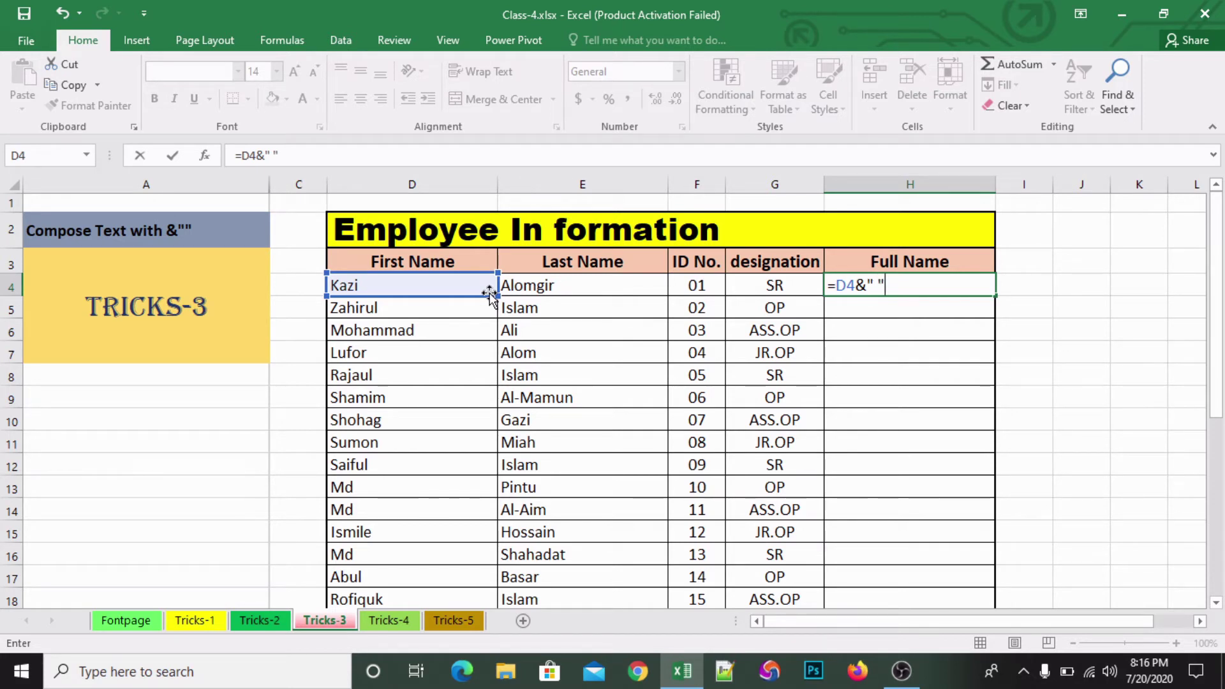
click(571, 292)
key(Return)
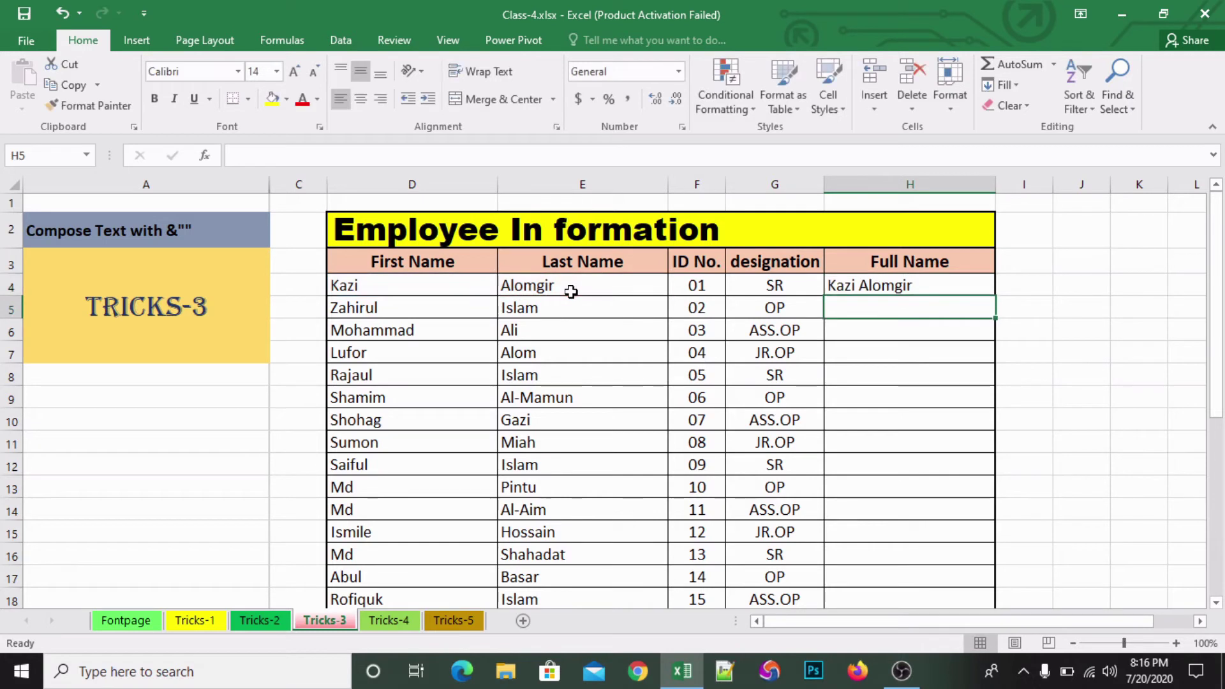
- Fill the H4 formula down the whole Full Name column and check its bottom
click(871, 288)
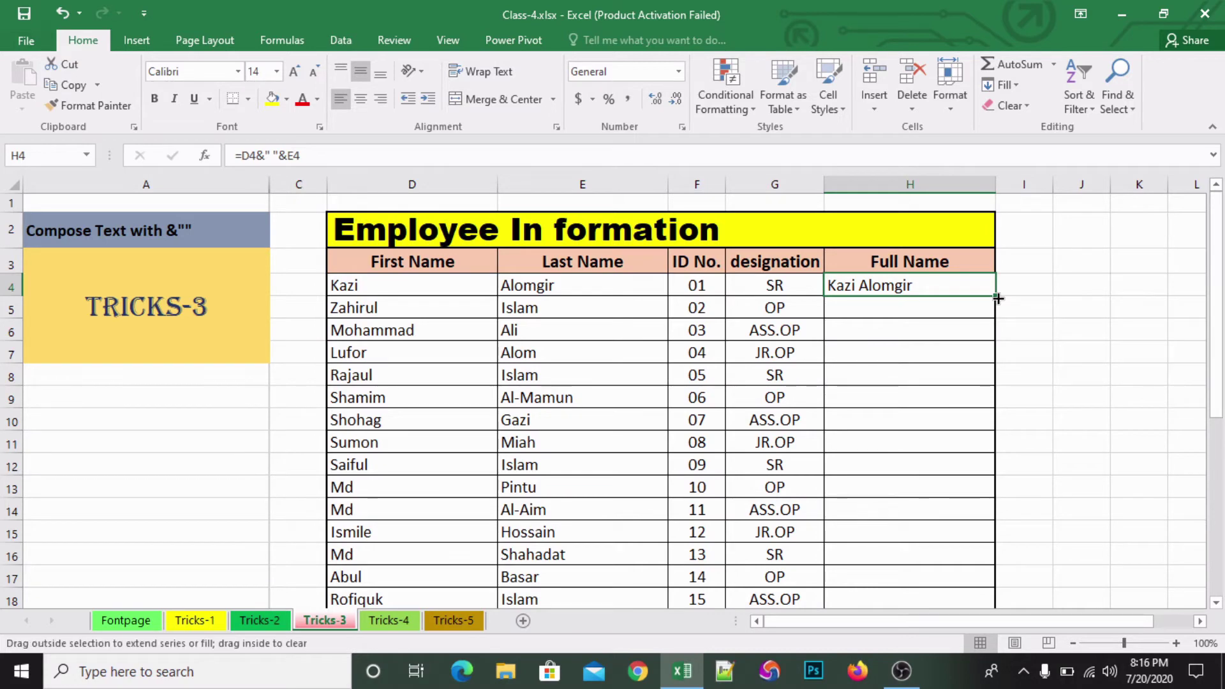
double_click(997, 298)
click(918, 375)
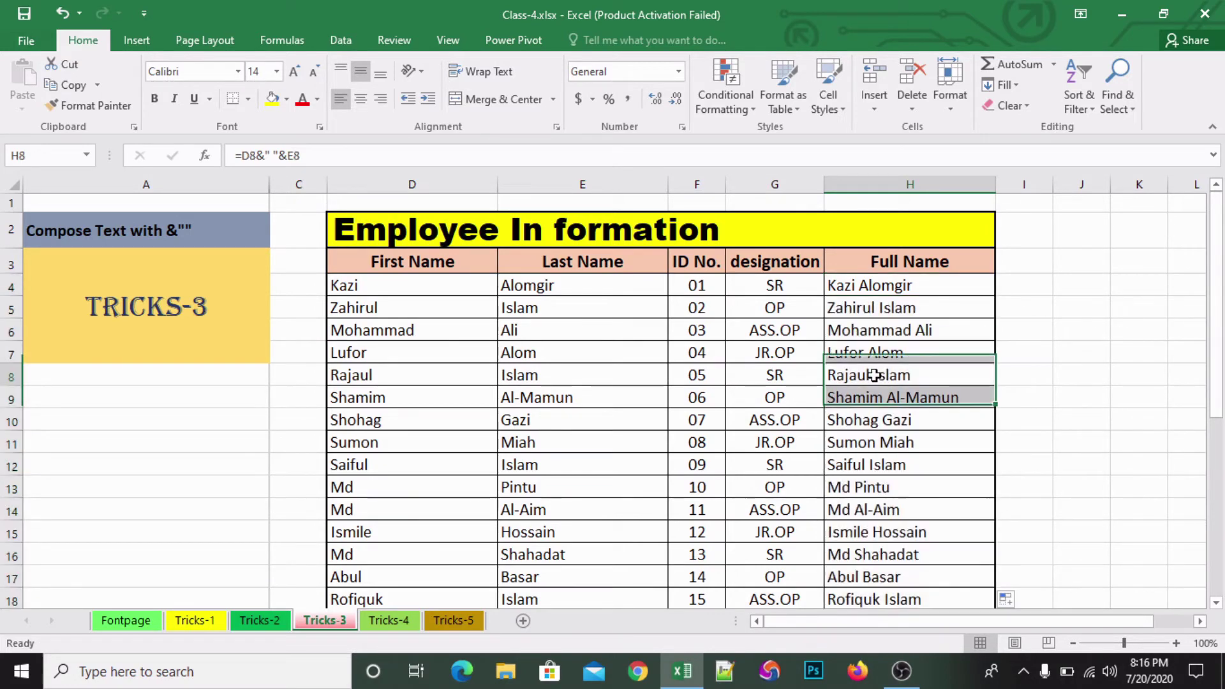
key(ctrl+Down)
key(ctrl+Up)
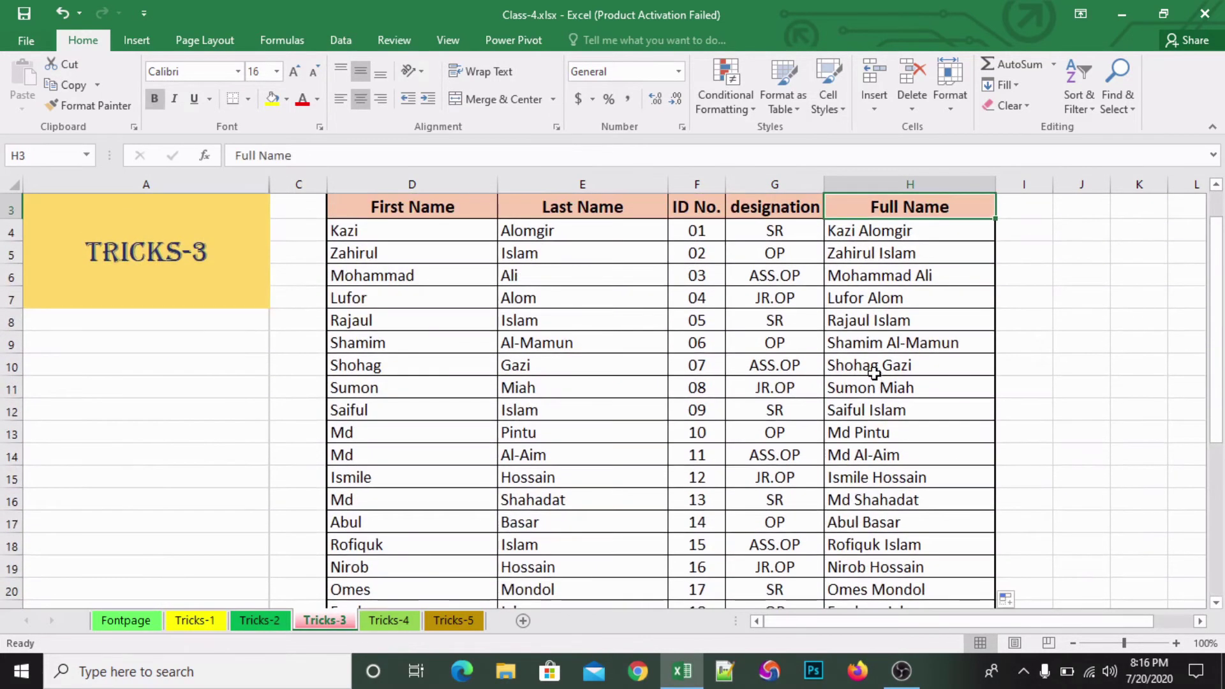
click(885, 232)
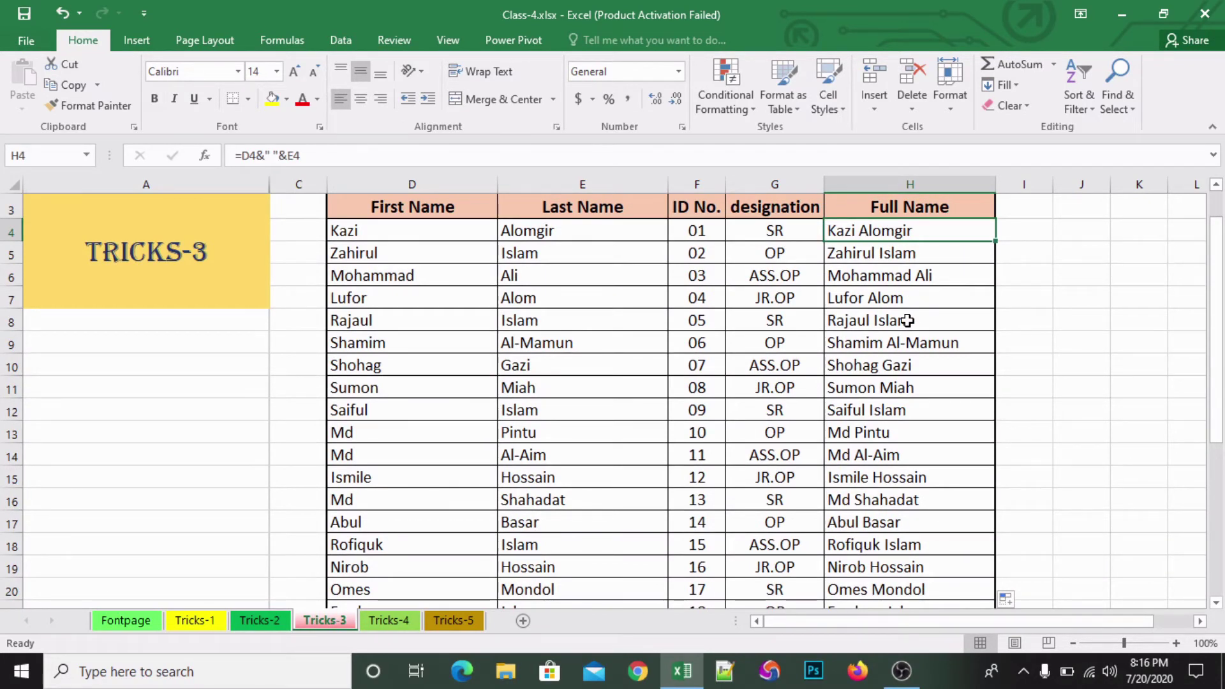
text(Ka)
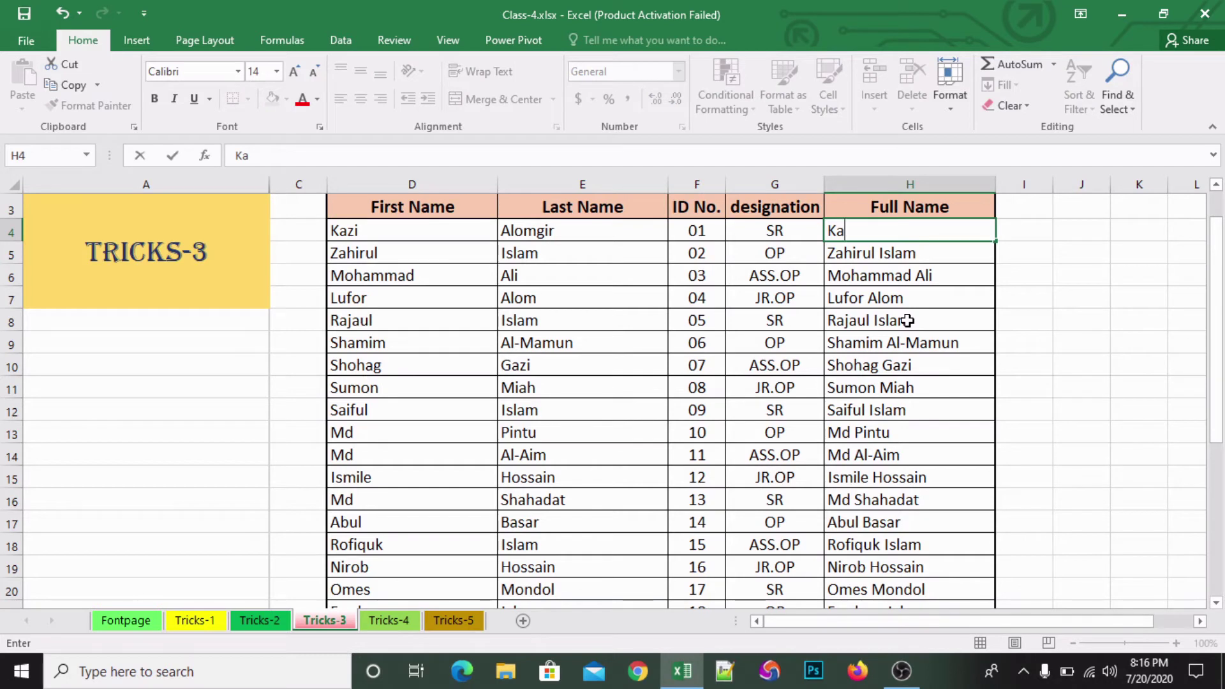
text(zi alo)
text(ngir)
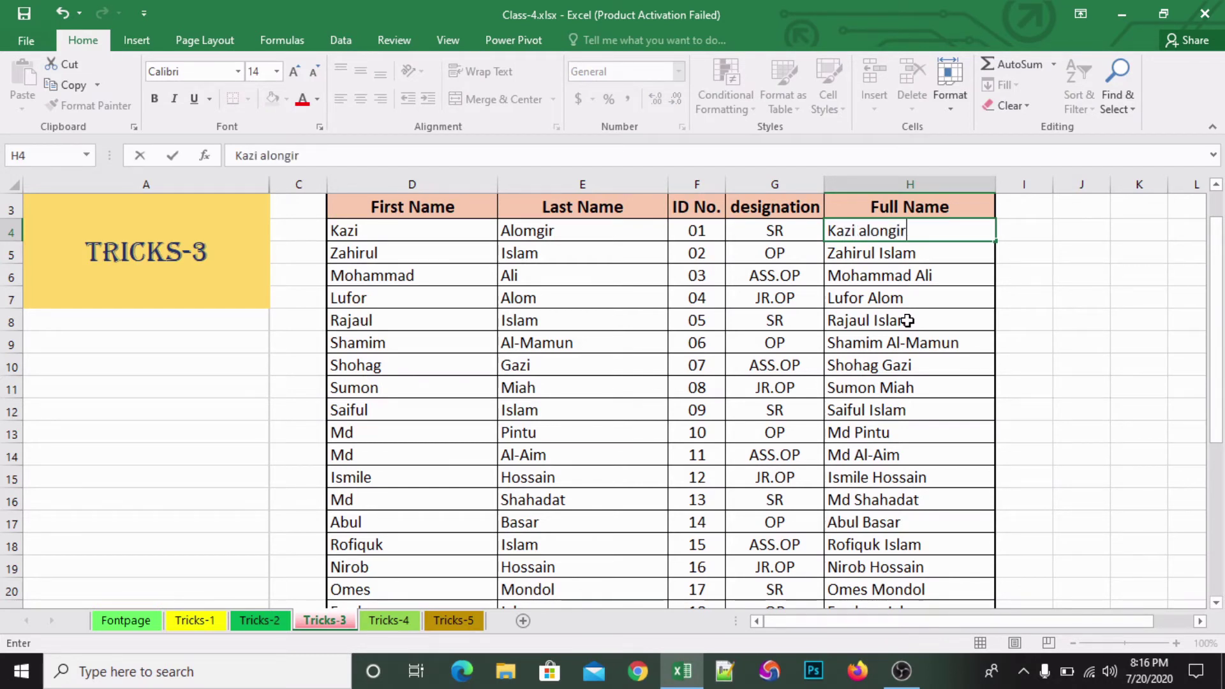
key(Return)
key(Up)
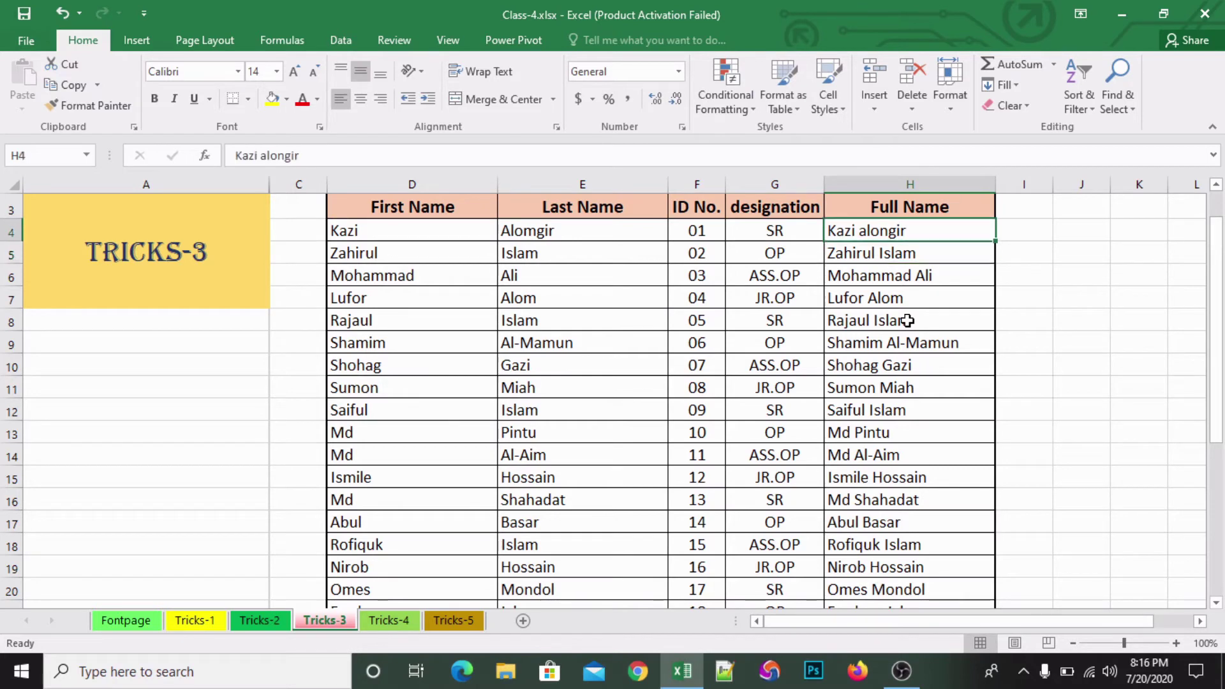
key(ctrl+z)
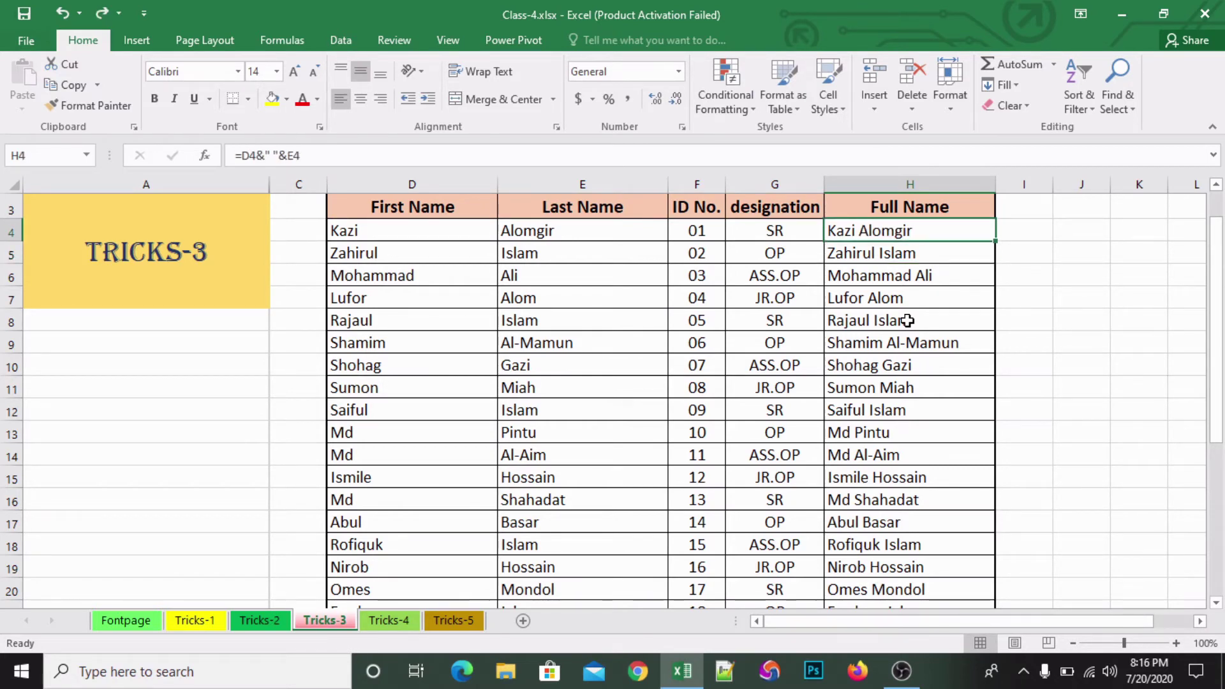
scroll(744, 377, up, 1)
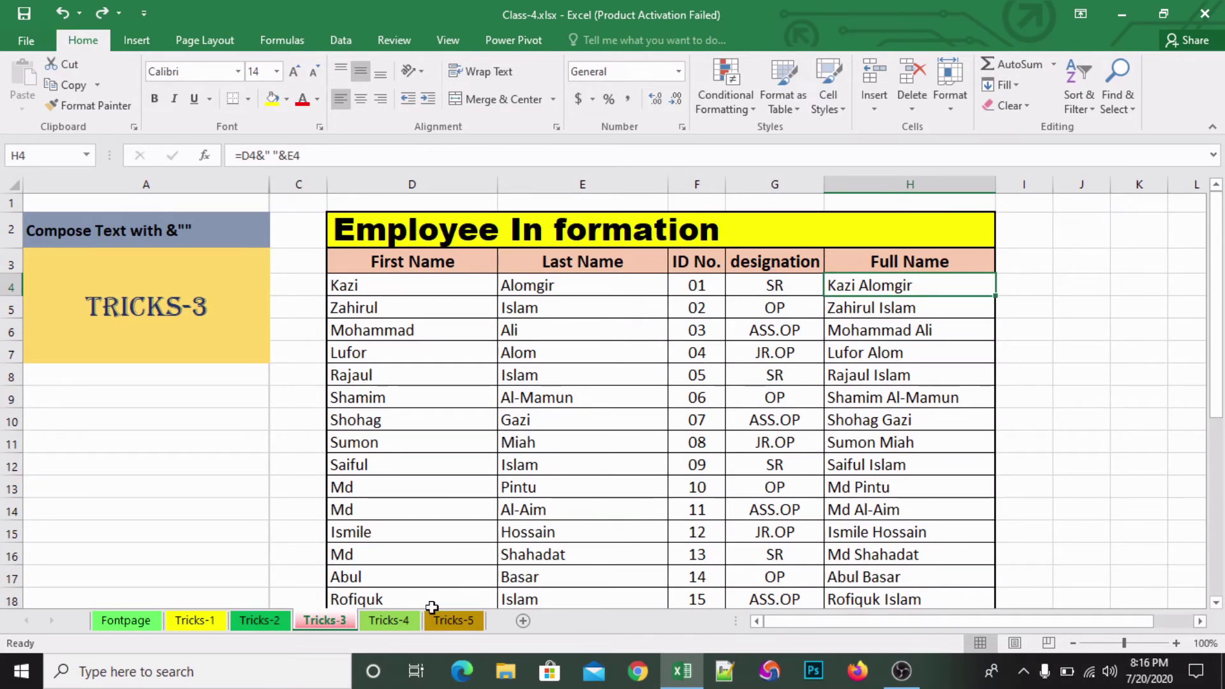
- Switch to Tricks-4 and select the contact table's header row
click(391, 621)
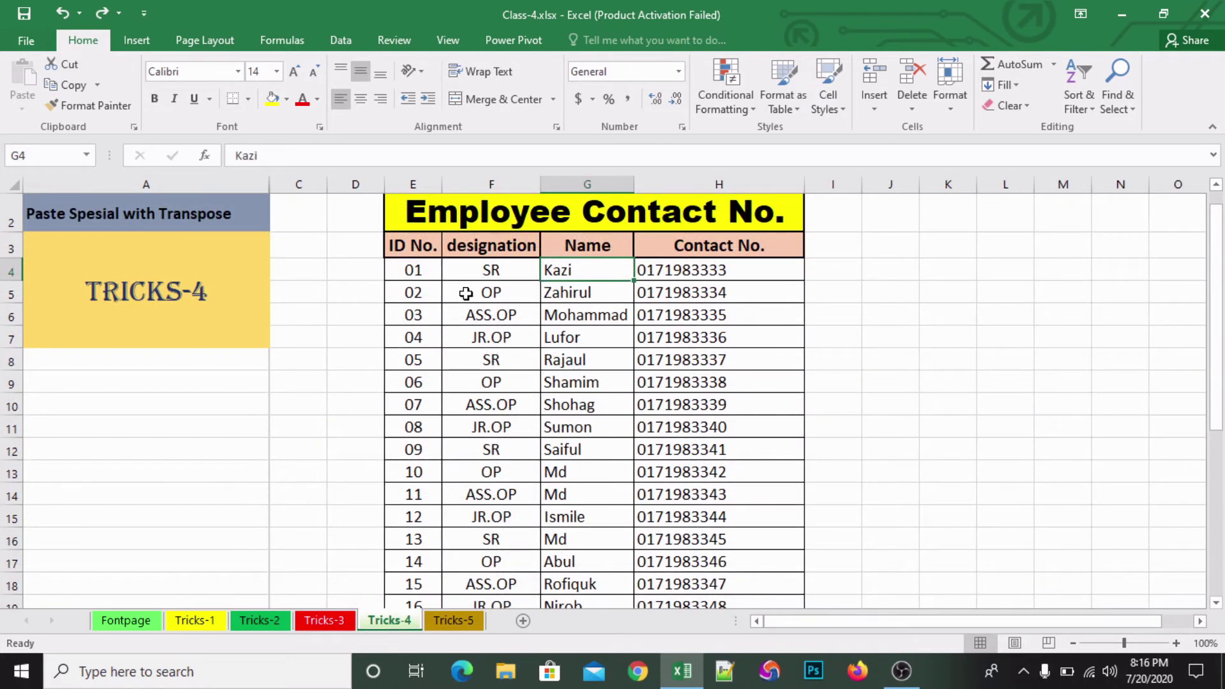
click(642, 284)
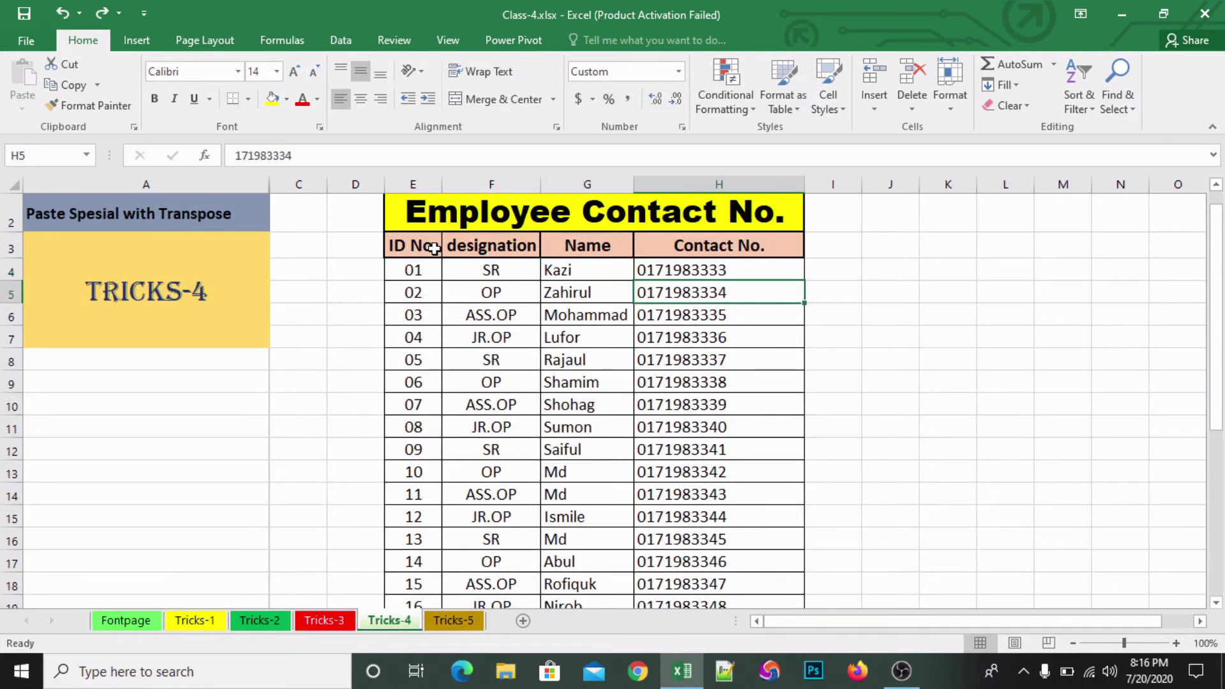
drag(424, 245, 710, 249)
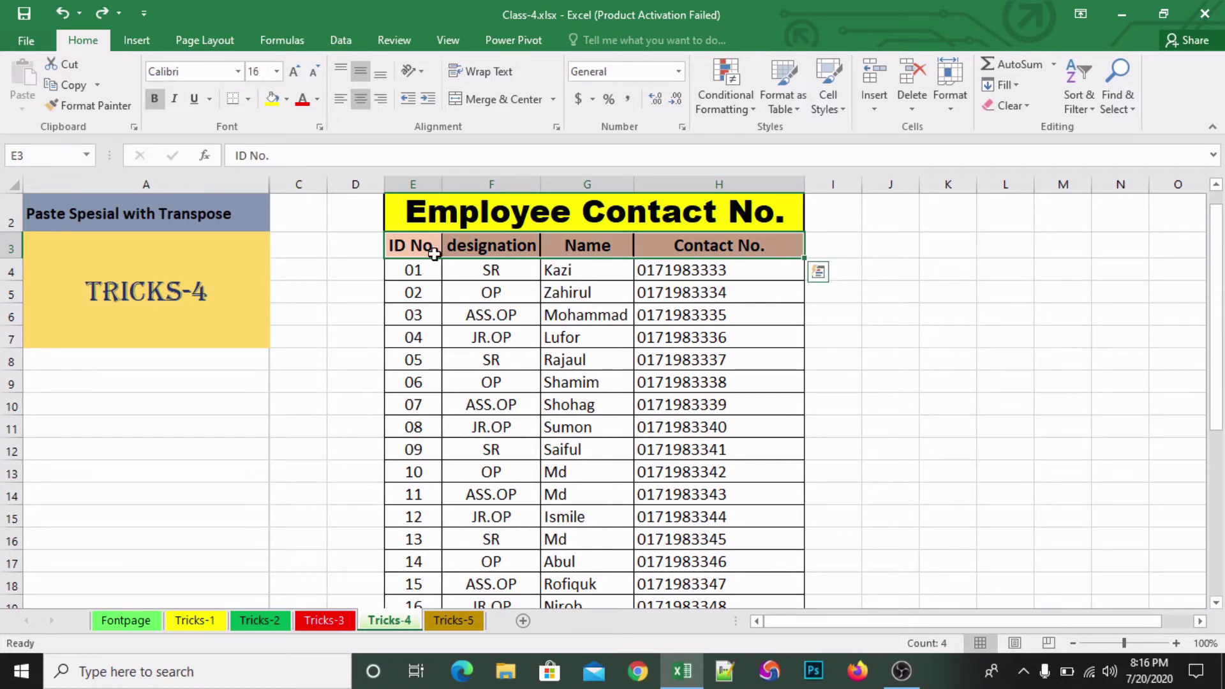
drag(416, 245, 677, 245)
click(881, 267)
click(902, 330)
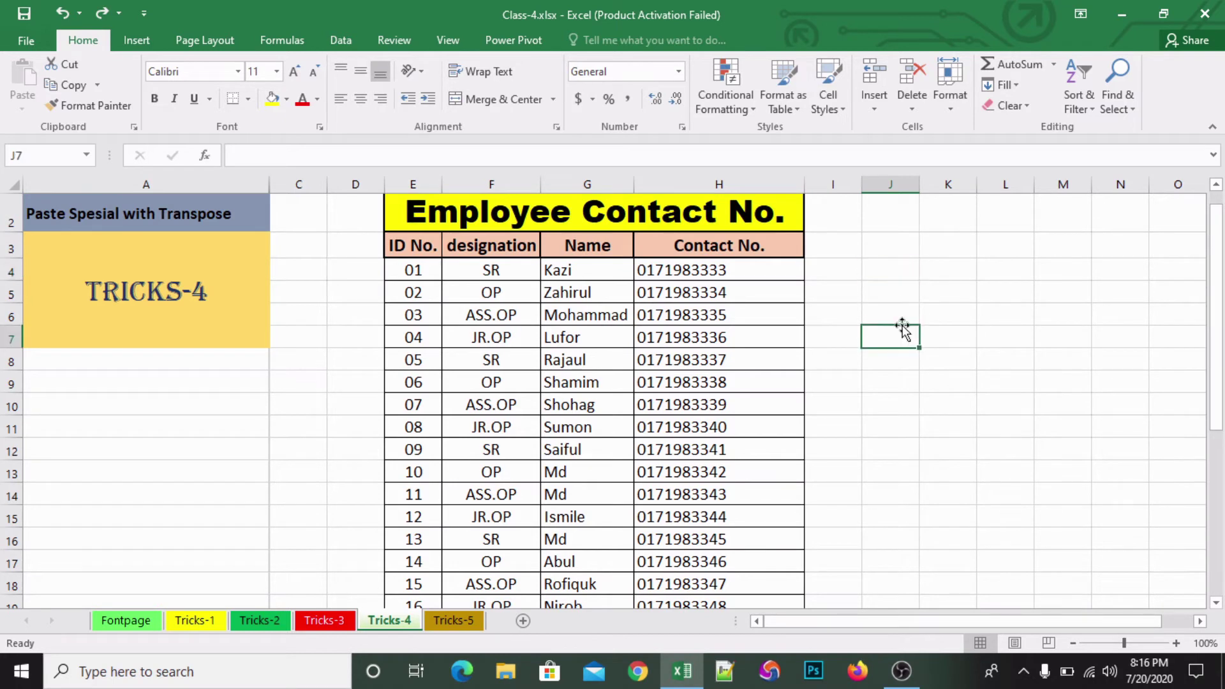
click(896, 275)
- Point out the ID No., designation, Name and Contact No. headers
click(415, 249)
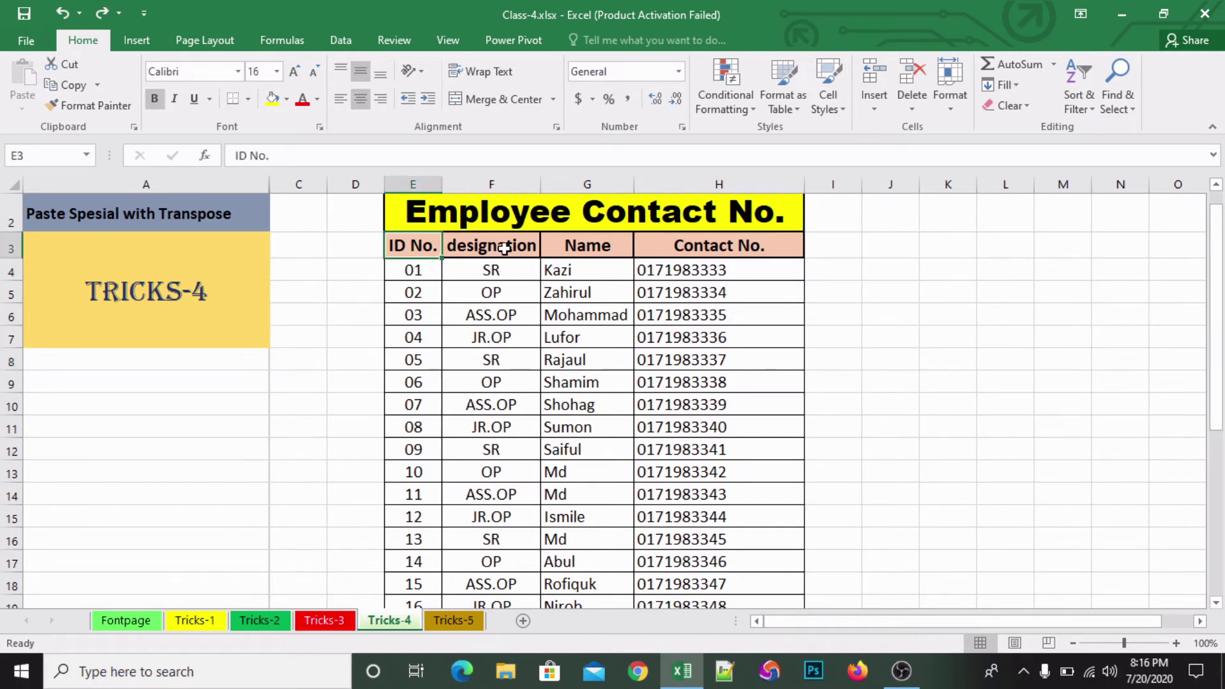
click(504, 249)
click(611, 250)
click(716, 247)
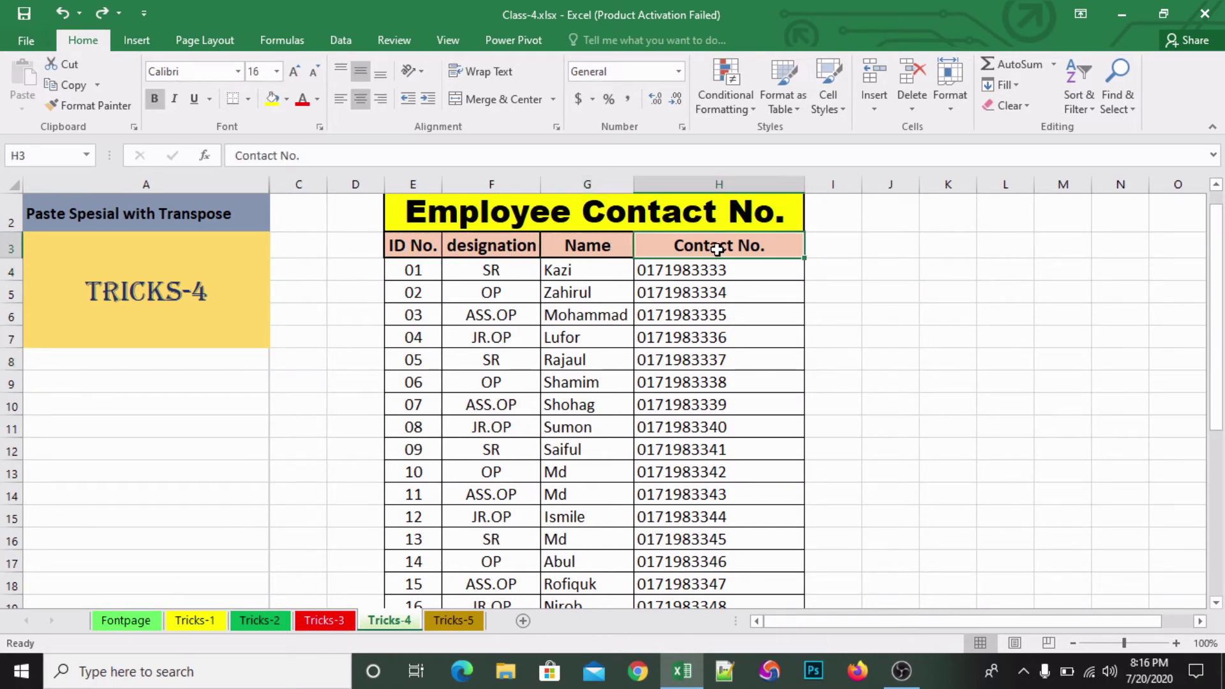
click(878, 264)
click(985, 271)
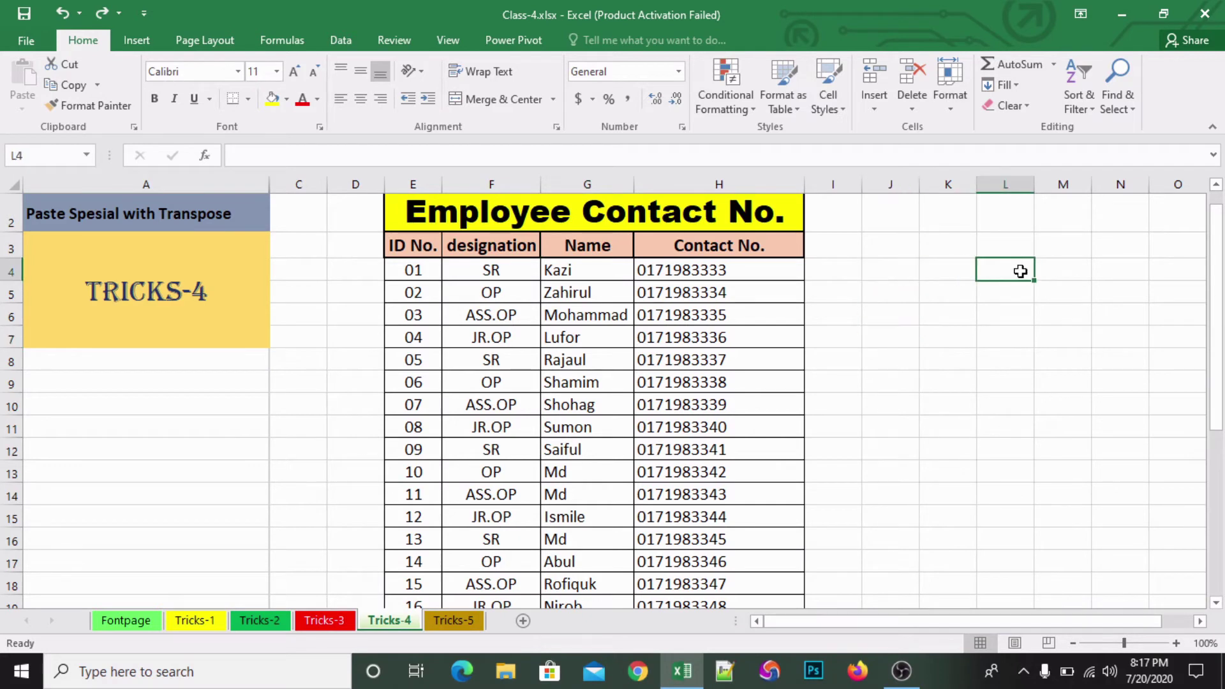
click(1123, 270)
click(880, 306)
key(Down)
key(Down)
key(Down)
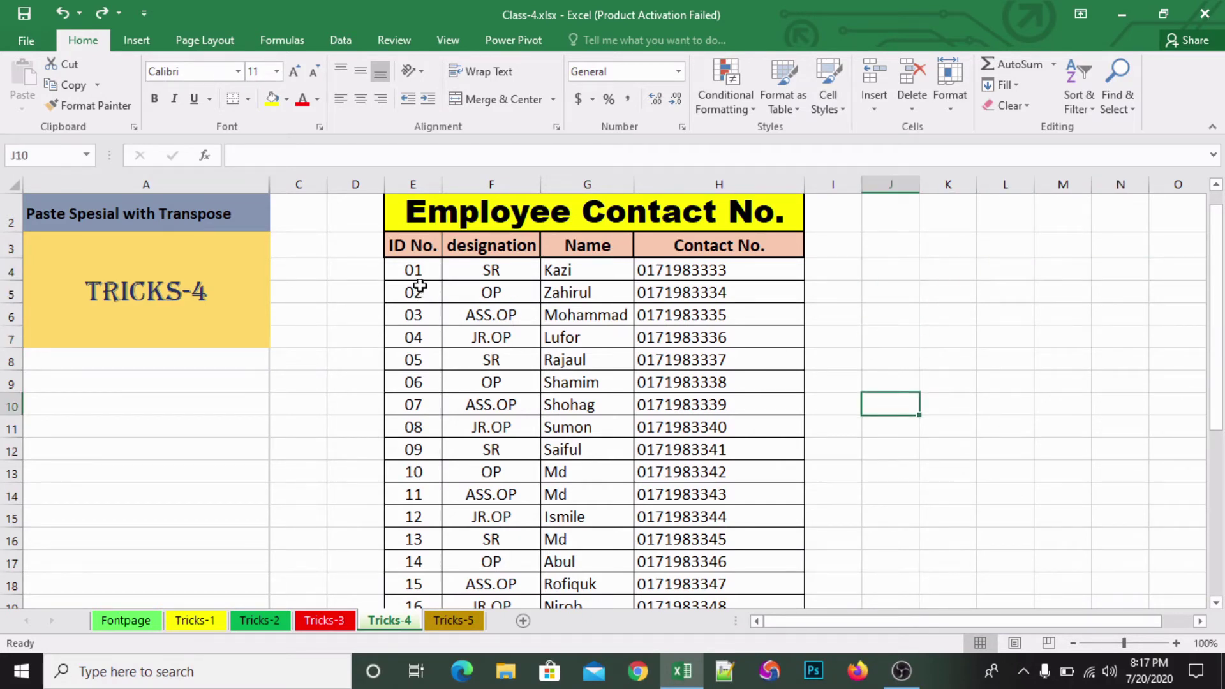
- Select and copy the full contact table E3:H32, then add a new blank Sheet2
mouse_move(574, 472)
mouse_down()
mouse_move(711, 468)
mouse_move(733, 539)
mouse_up()
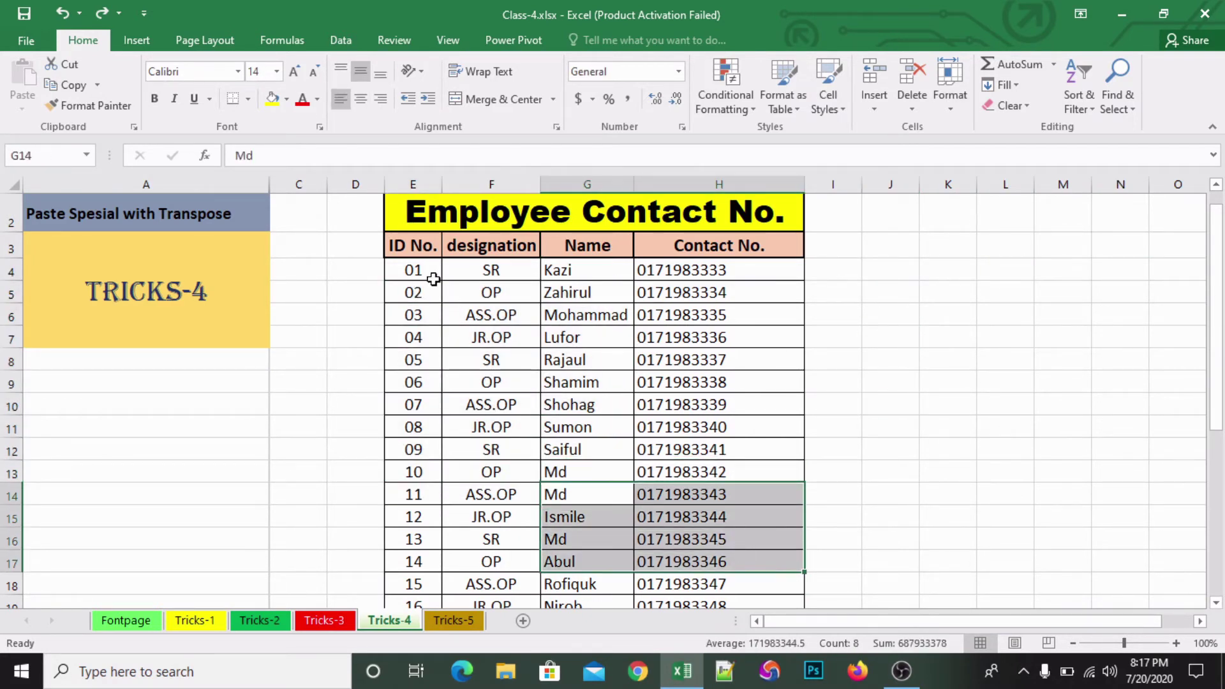
click(423, 262)
click(420, 246)
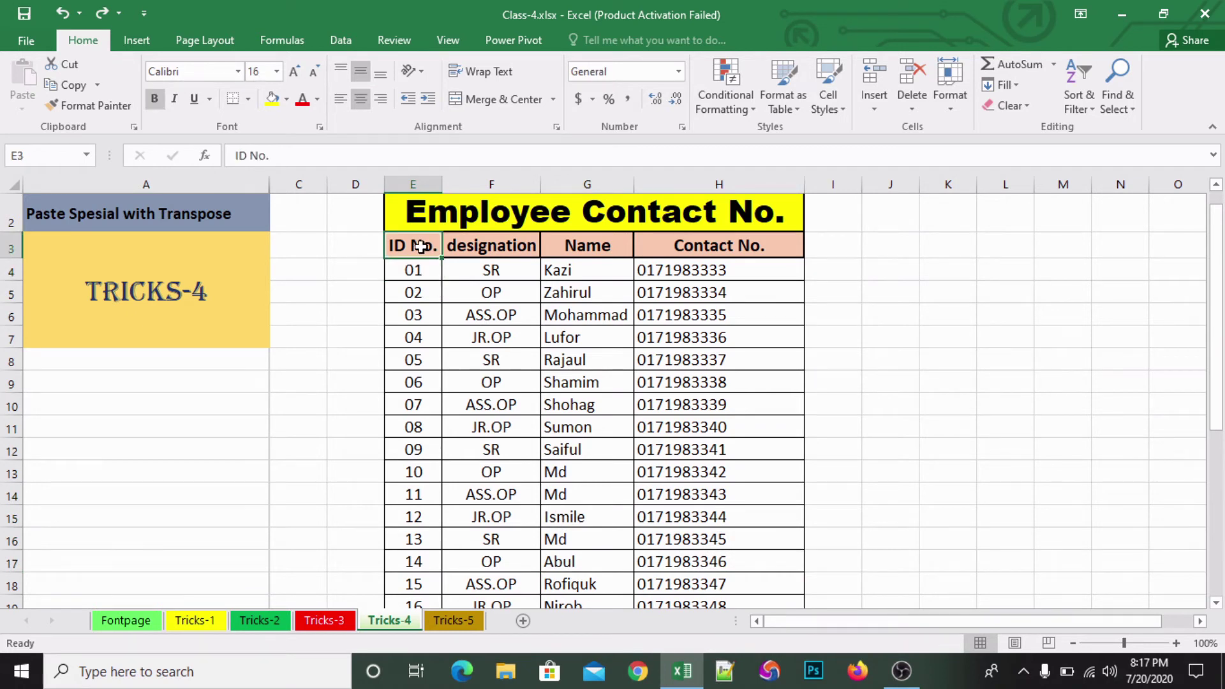
key(shift+Right)
key(ctrl+q)
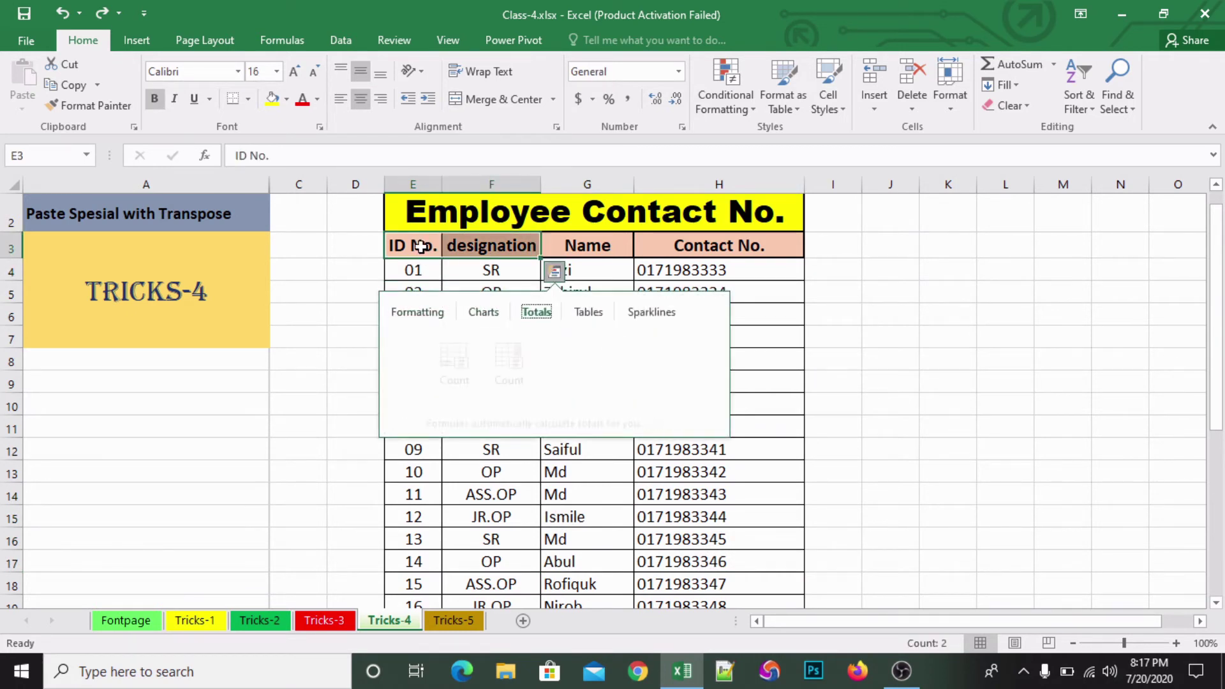
key(Escape)
key(shift+Right)
key(shift+Right)
key(shift+Right)
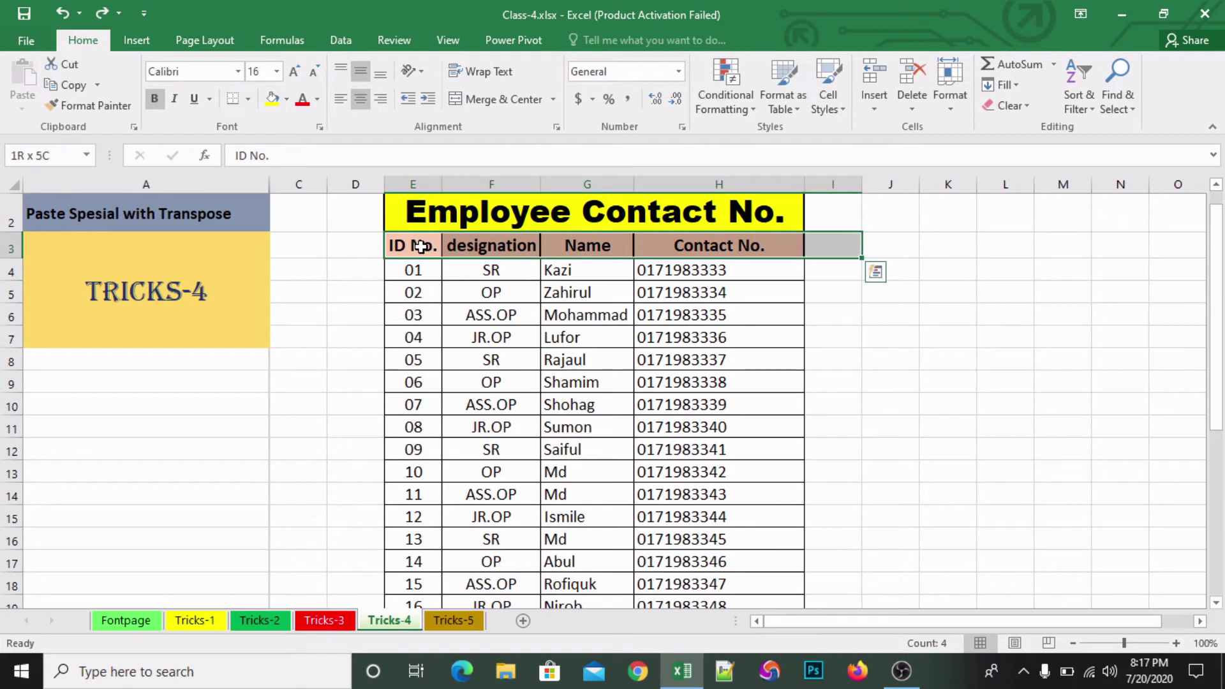
key(shift+Left)
key(ctrl+shift+Down)
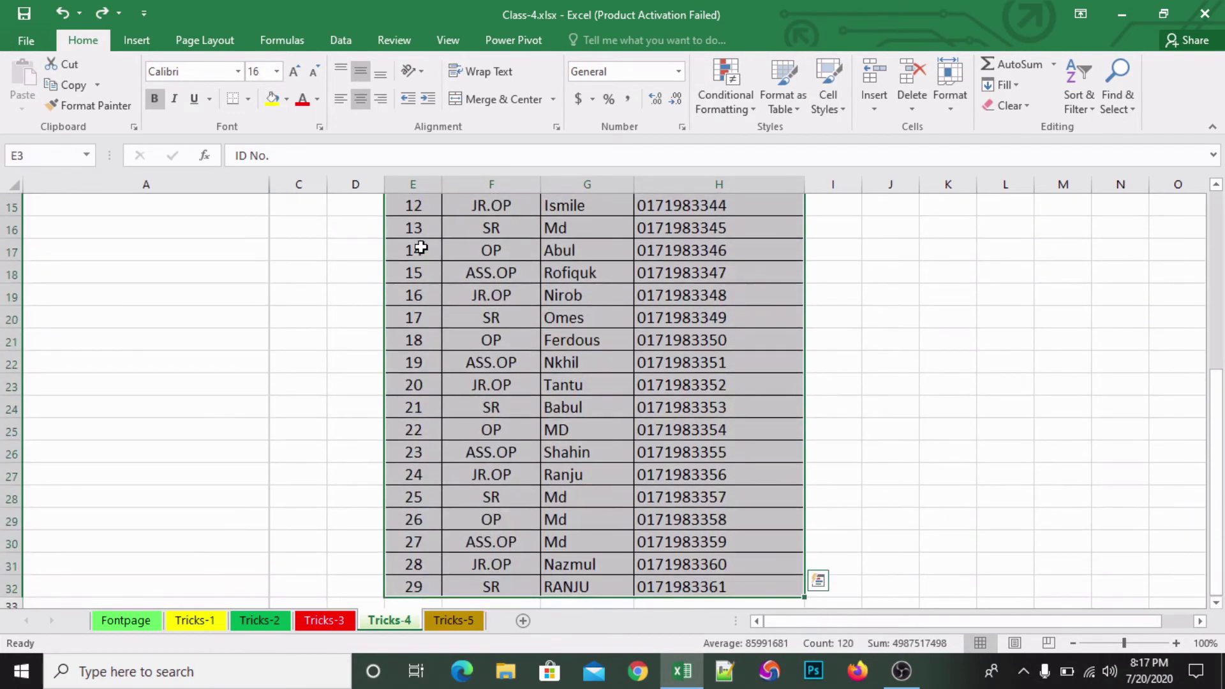
key(ctrl+c)
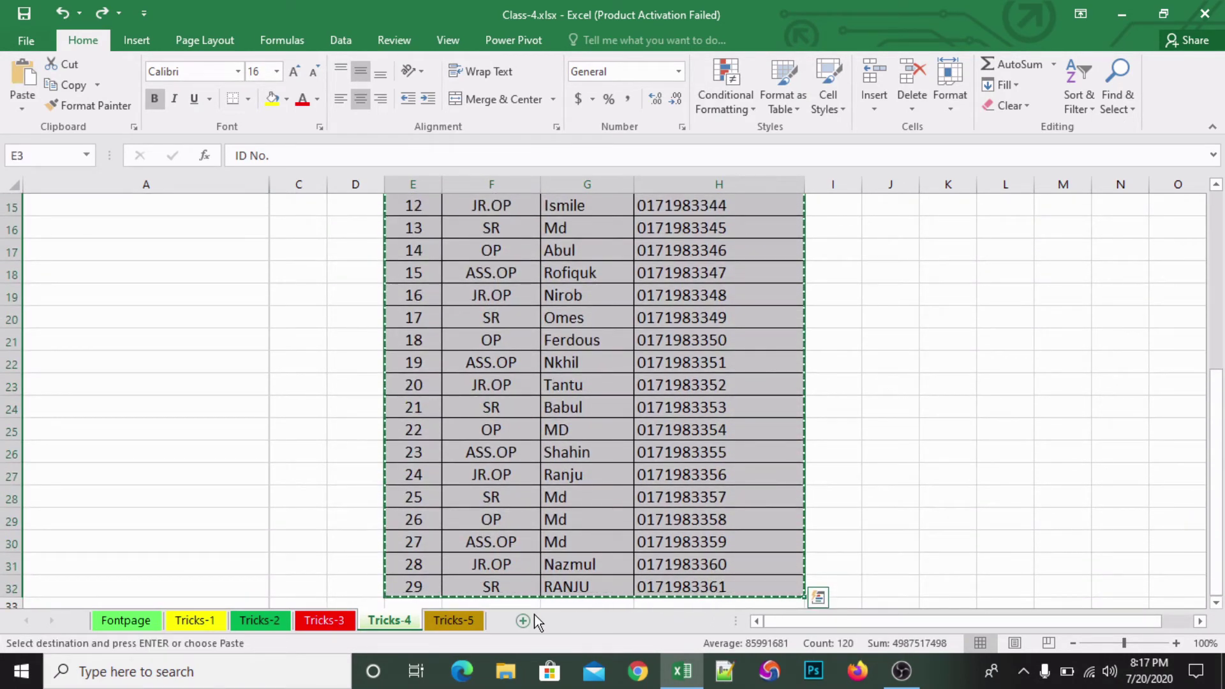
click(523, 622)
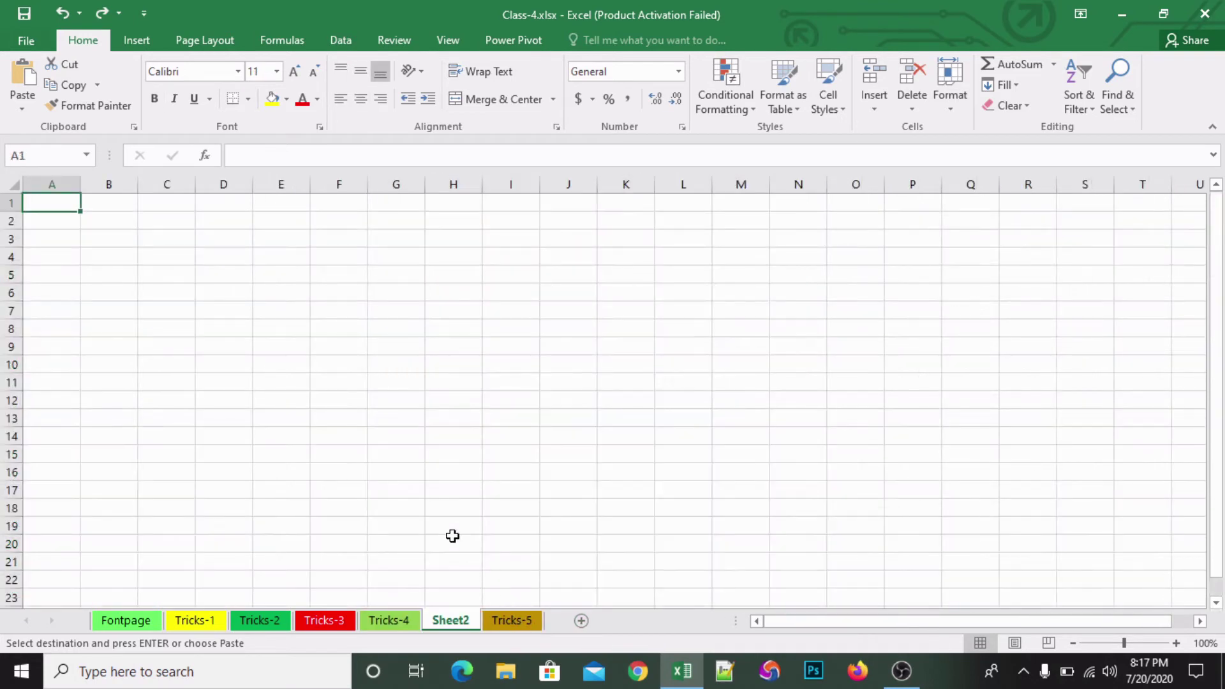
- Paste the contact table transposed into A1 of Sheet2 and autofit all columns
right_click(57, 202)
mouse_move(121, 303)
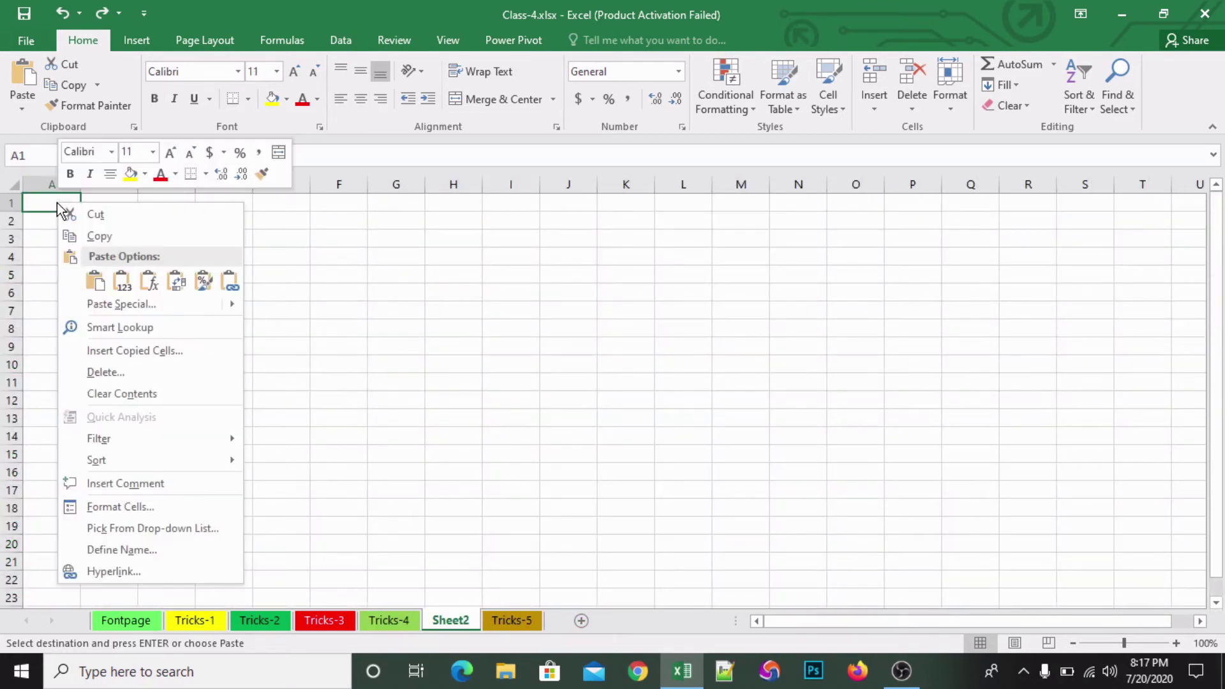
click(99, 303)
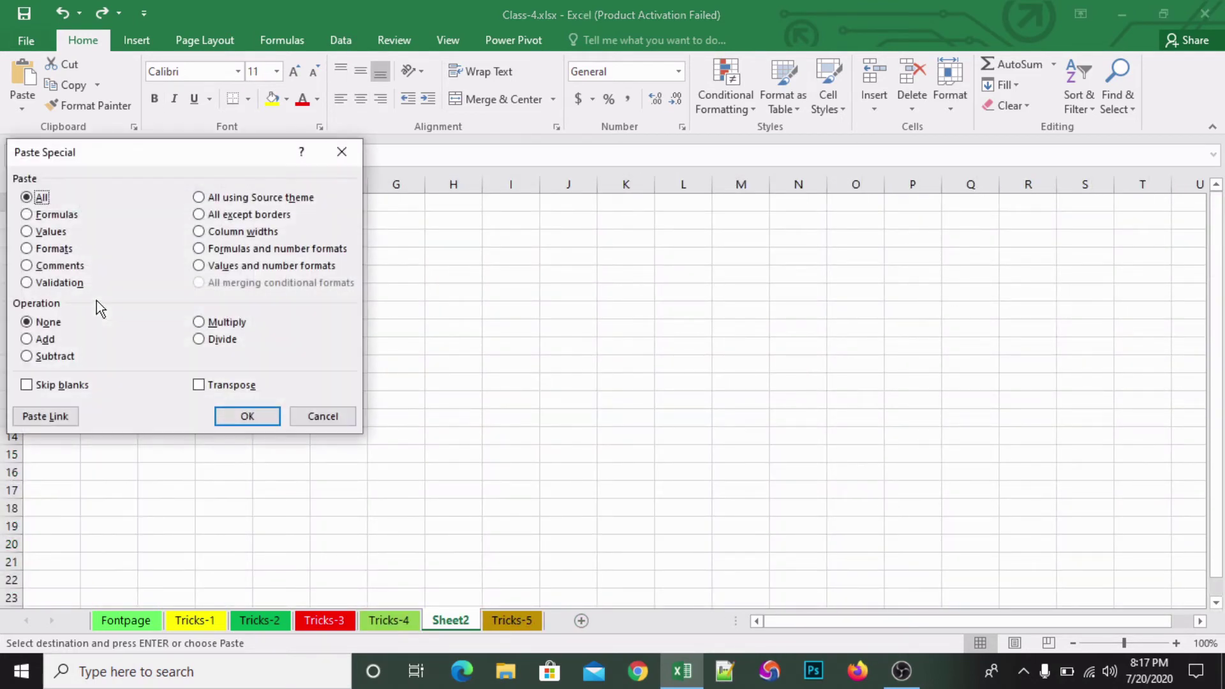
click(198, 385)
click(246, 416)
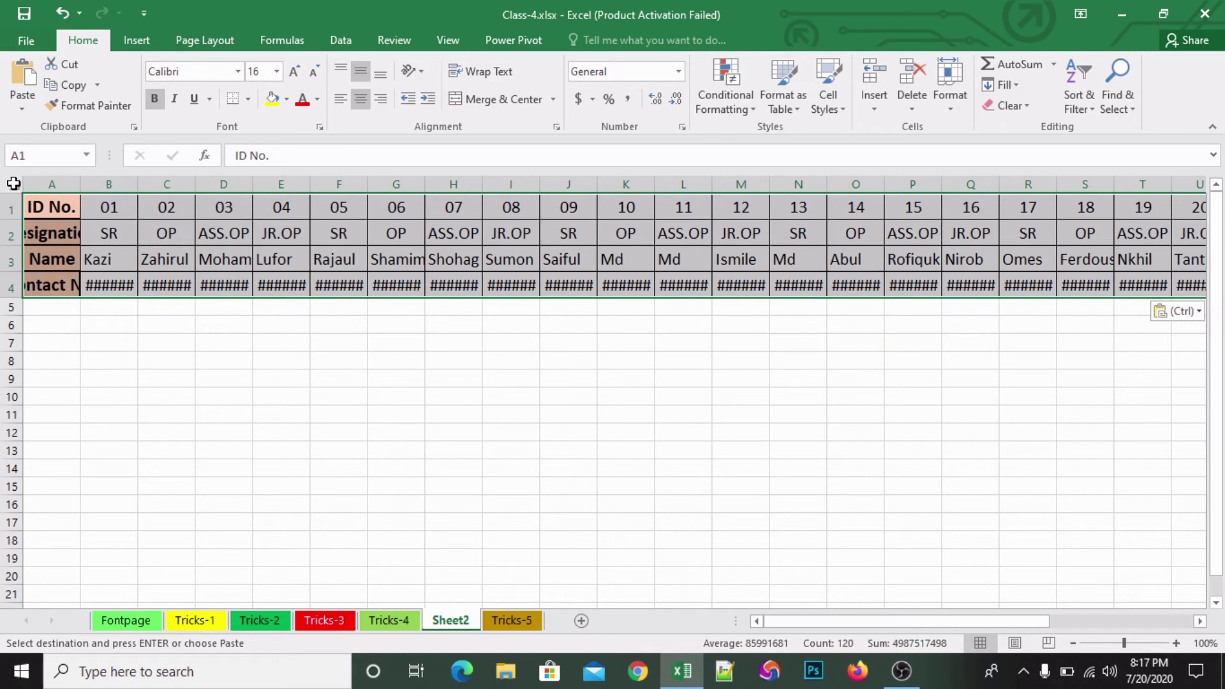
click(19, 187)
double_click(74, 184)
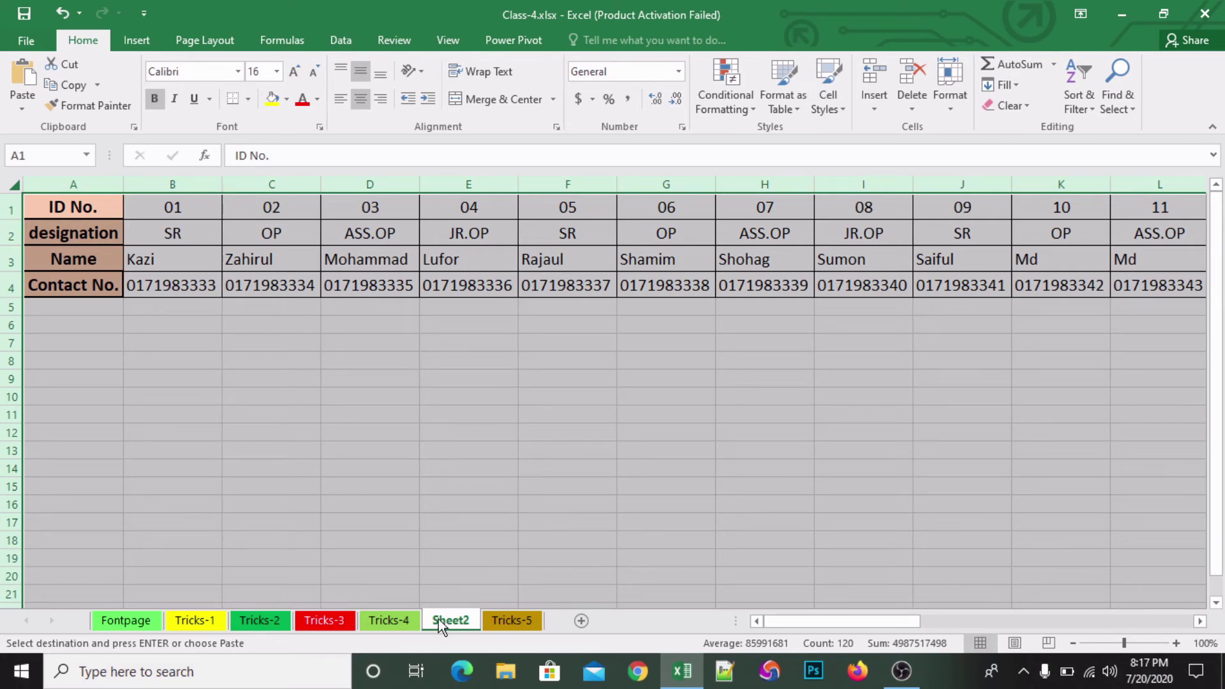
- Switch to Tricks-5 and select the Bill Info title, bill headings and Grand Total cells
click(526, 621)
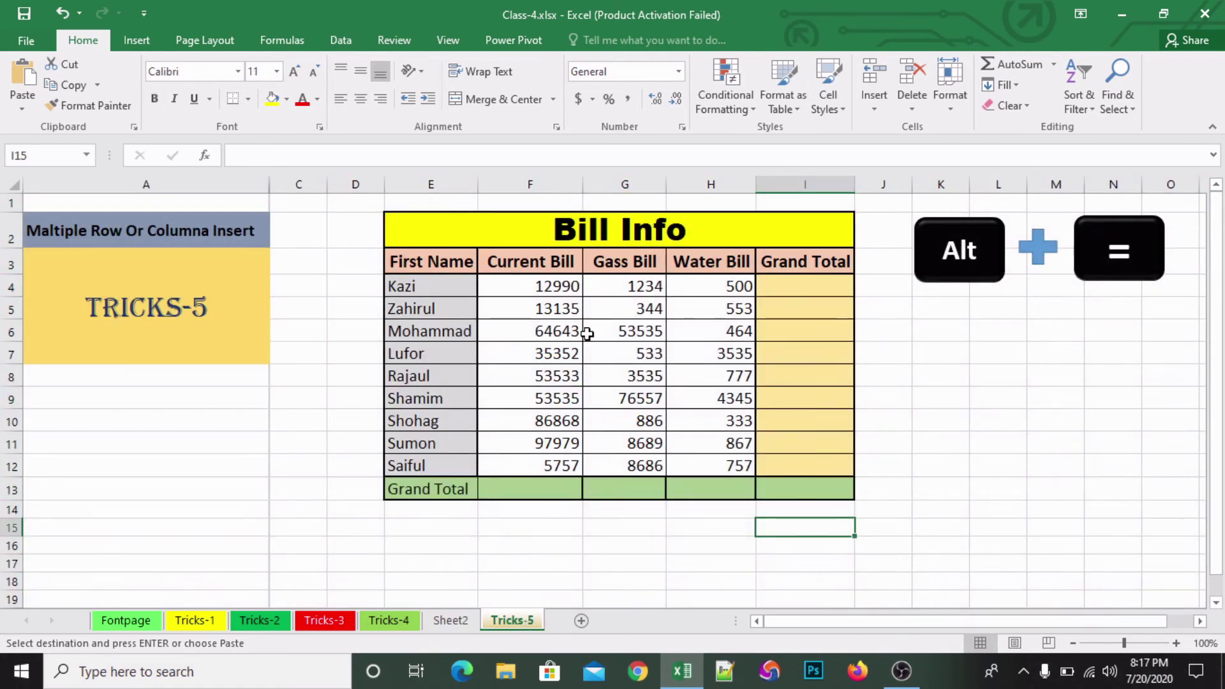
click(539, 258)
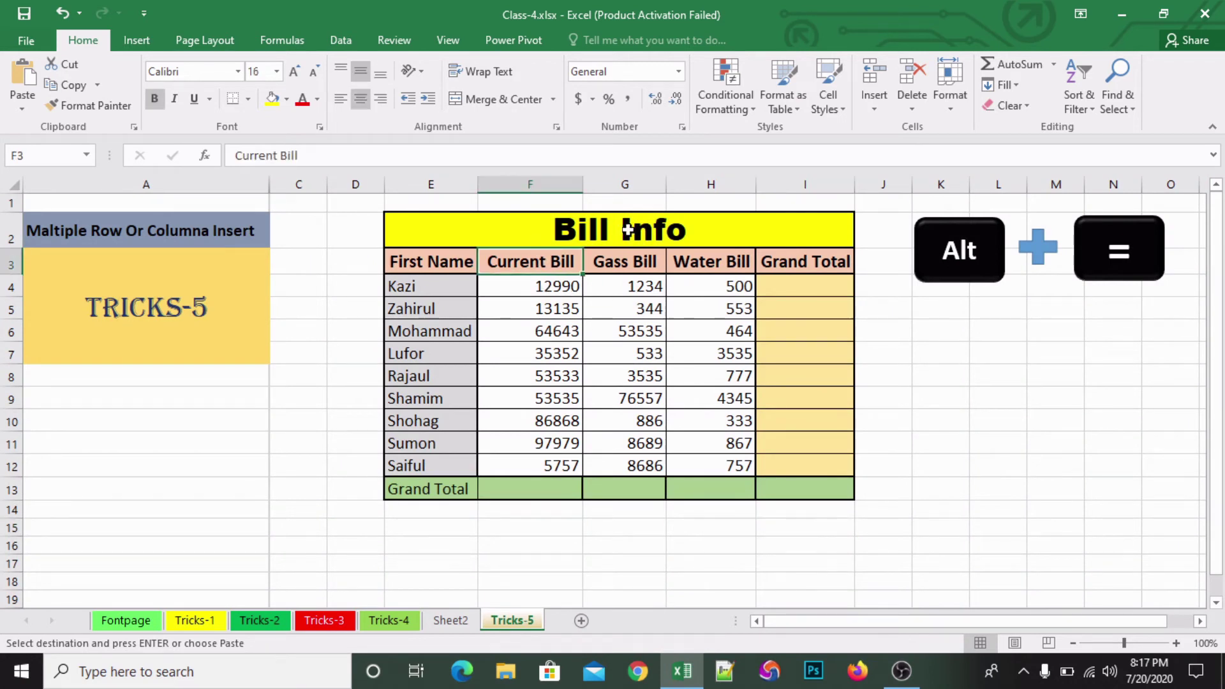
click(628, 230)
click(558, 263)
click(646, 262)
click(708, 264)
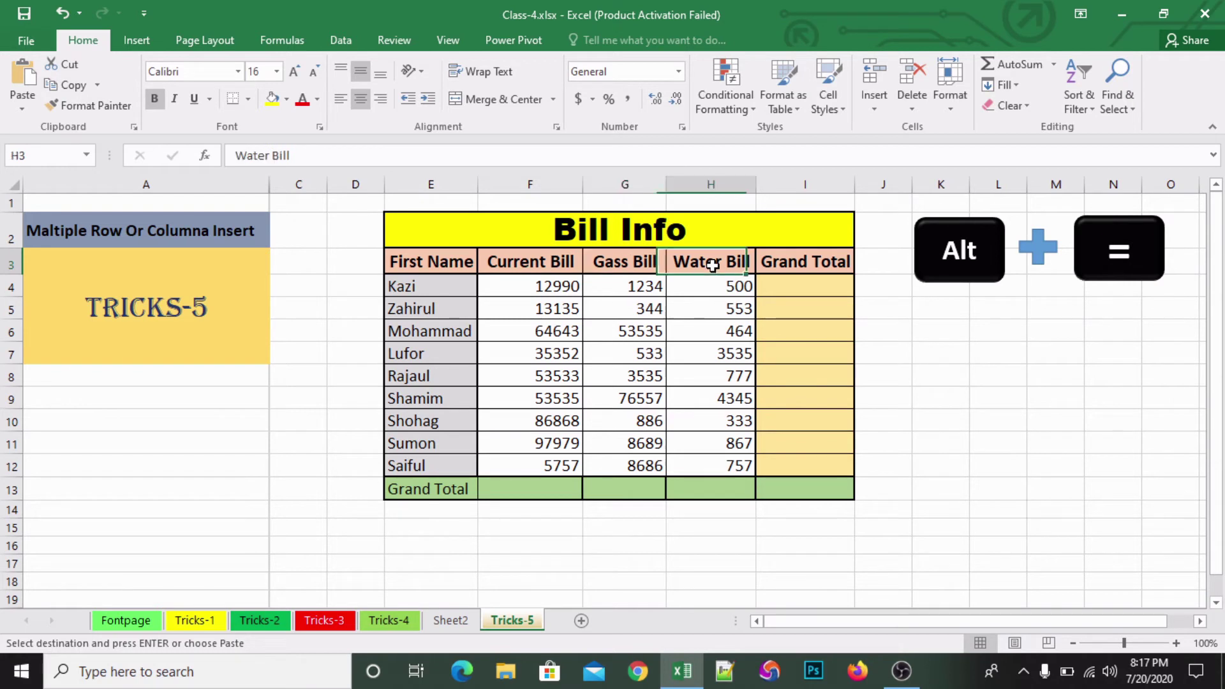
drag(541, 485, 695, 484)
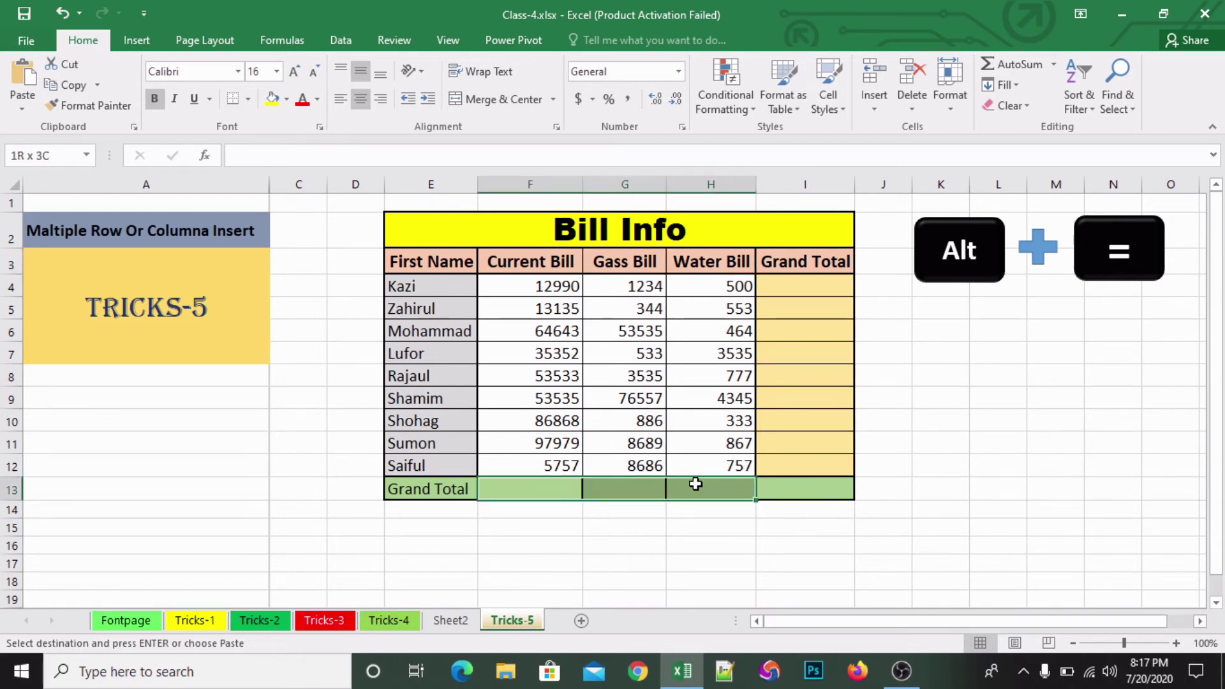
- Enter =SUM(F4:F12) in F13 so the Current Bill total shows 423792
click(547, 486)
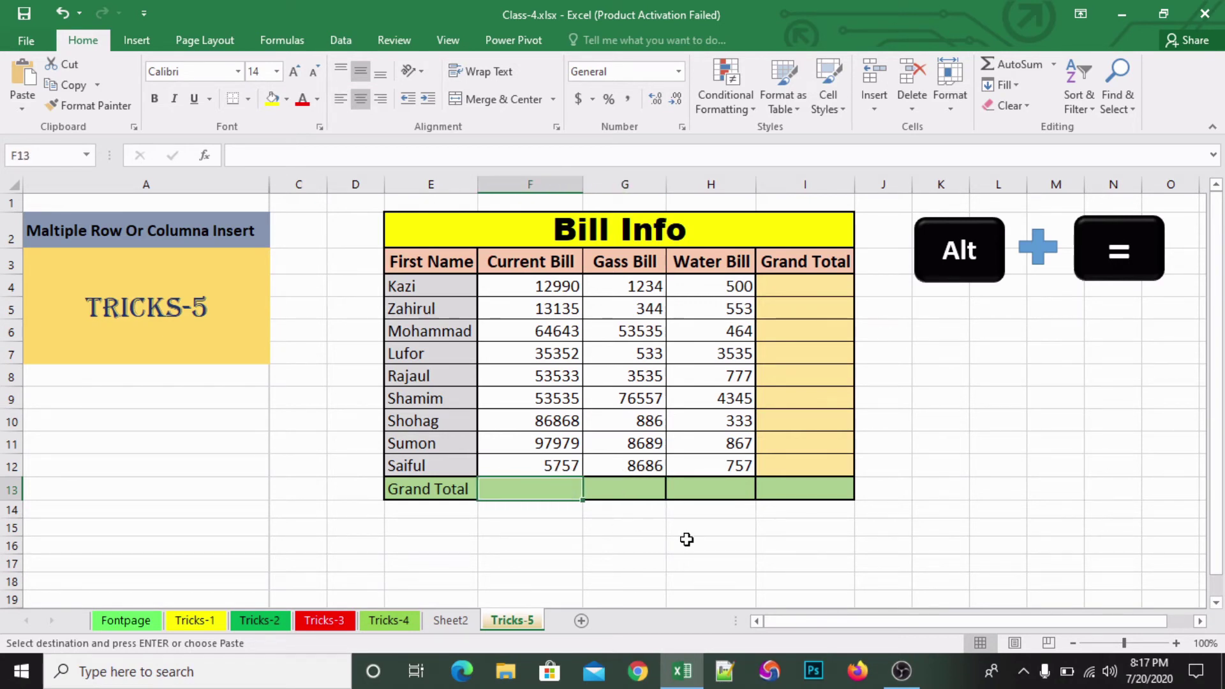
text(=s)
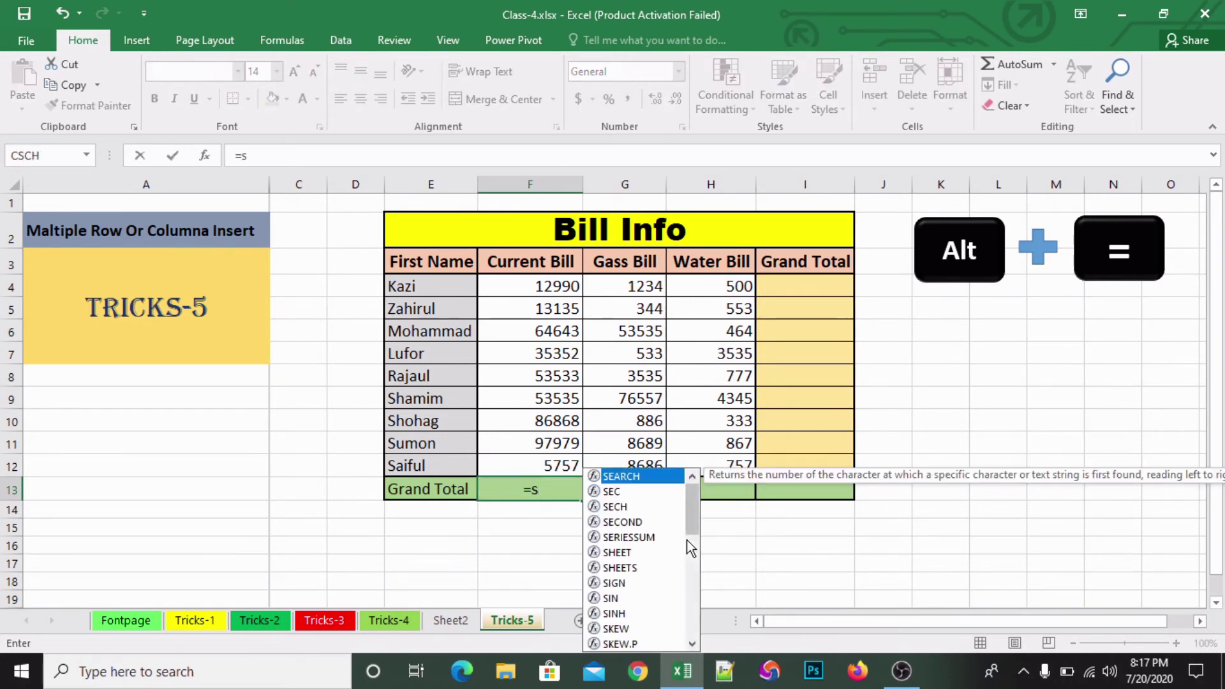
text(um)
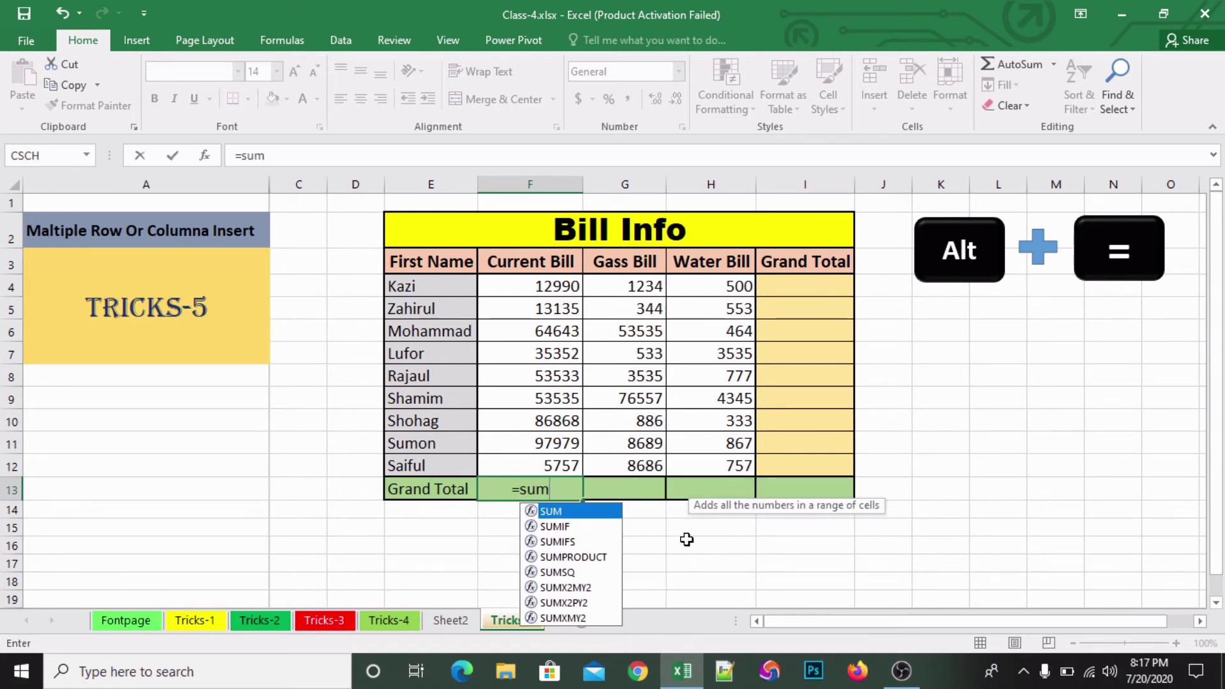
text(()
drag(556, 284, 584, 442)
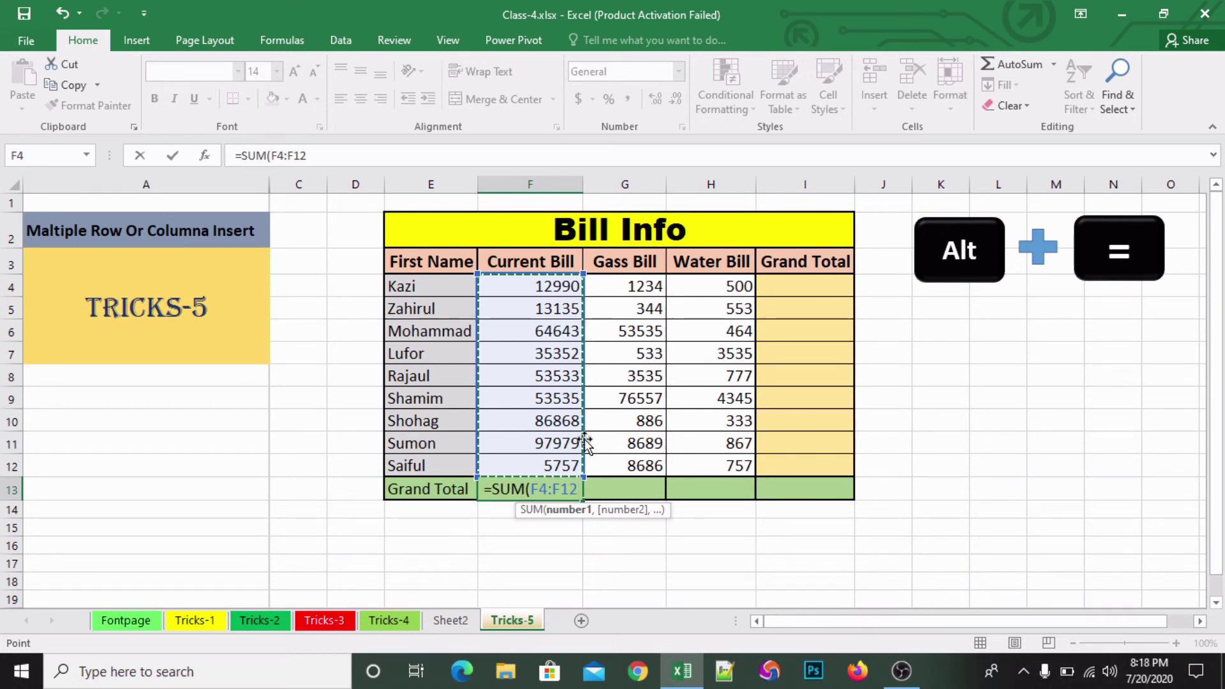
key(Return)
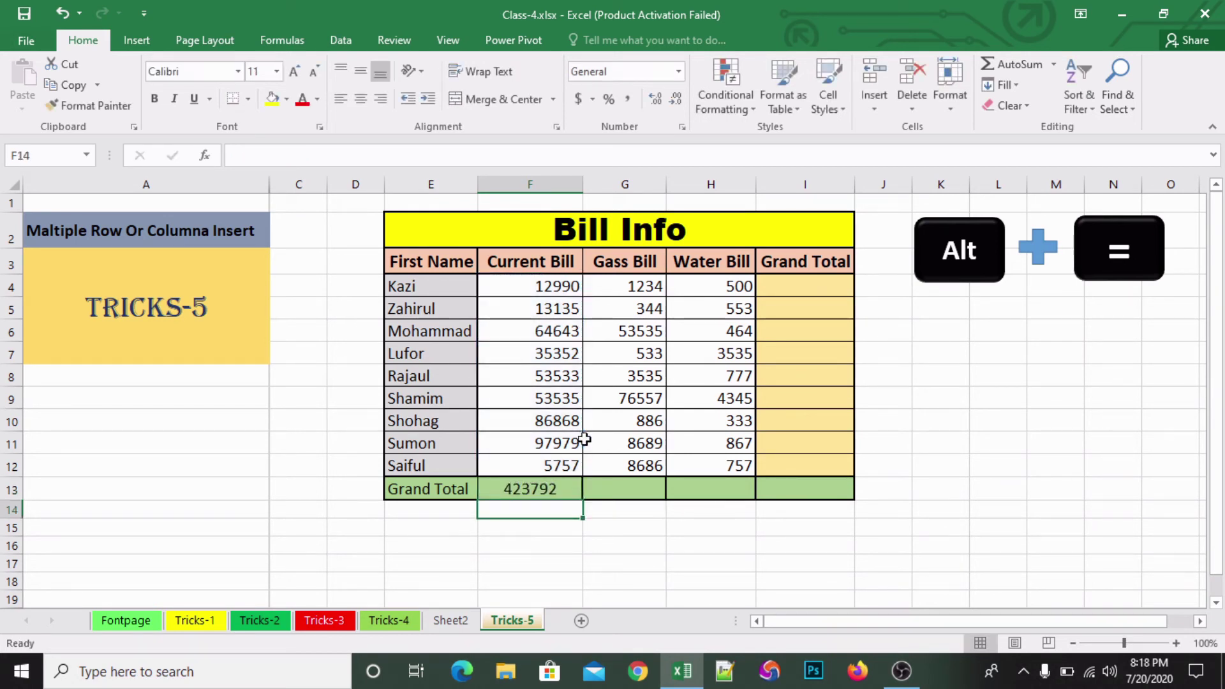
- Delete the Current Bill total from F13
click(529, 490)
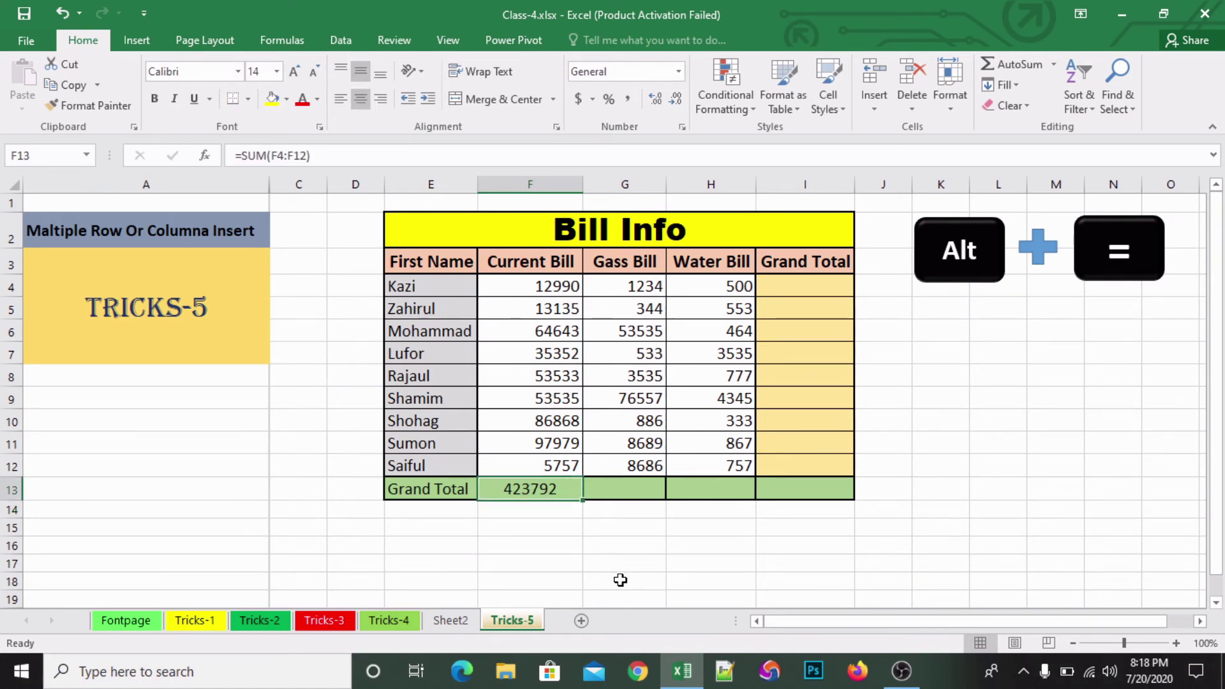
key(Delete)
key(Return)
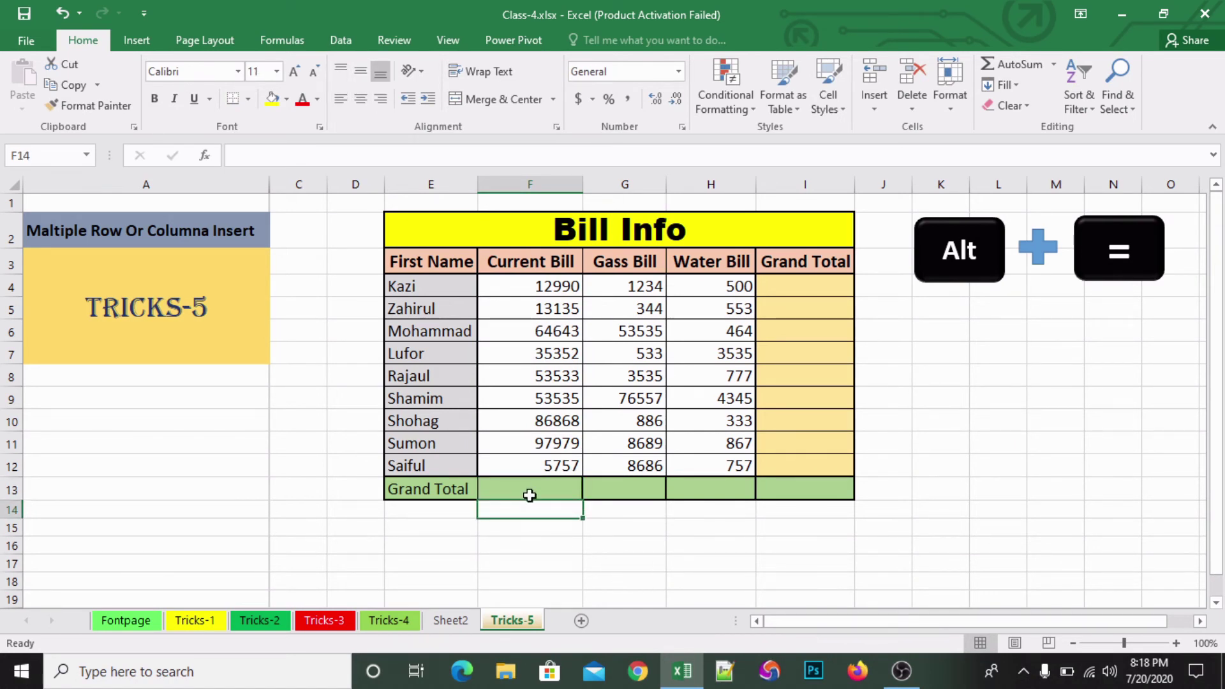
- Re-create the F13 total with Home > AutoSum > Sum over F4:F12
click(530, 491)
click(1052, 66)
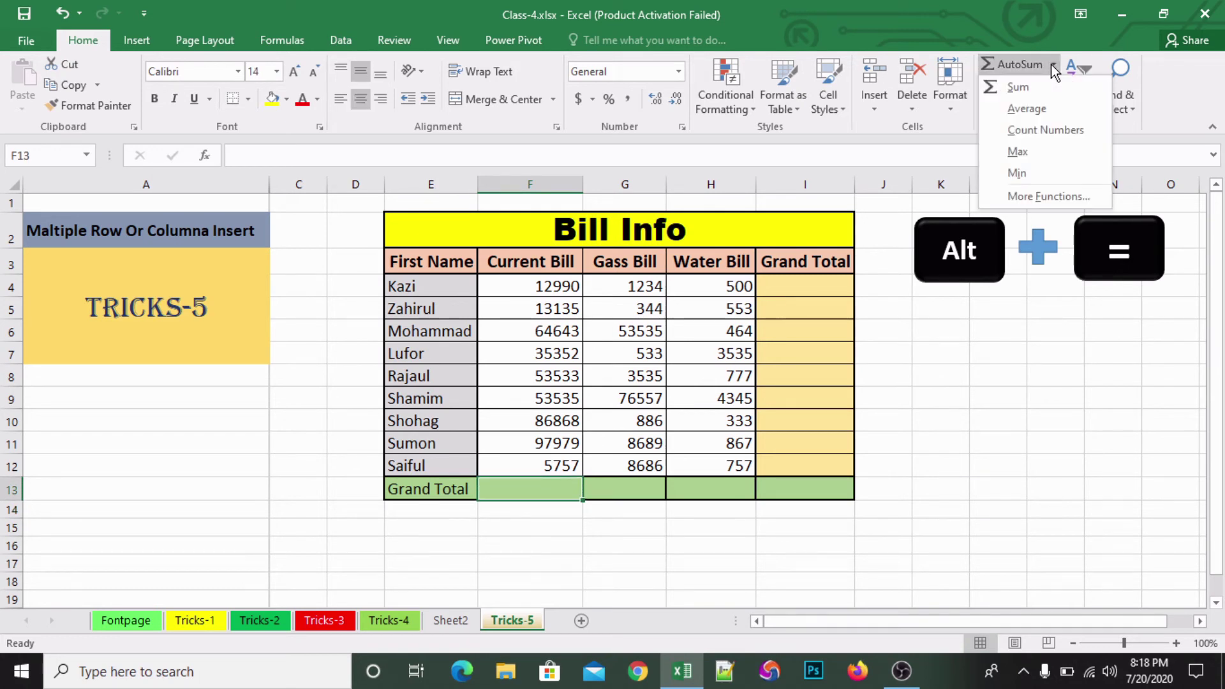
click(1018, 86)
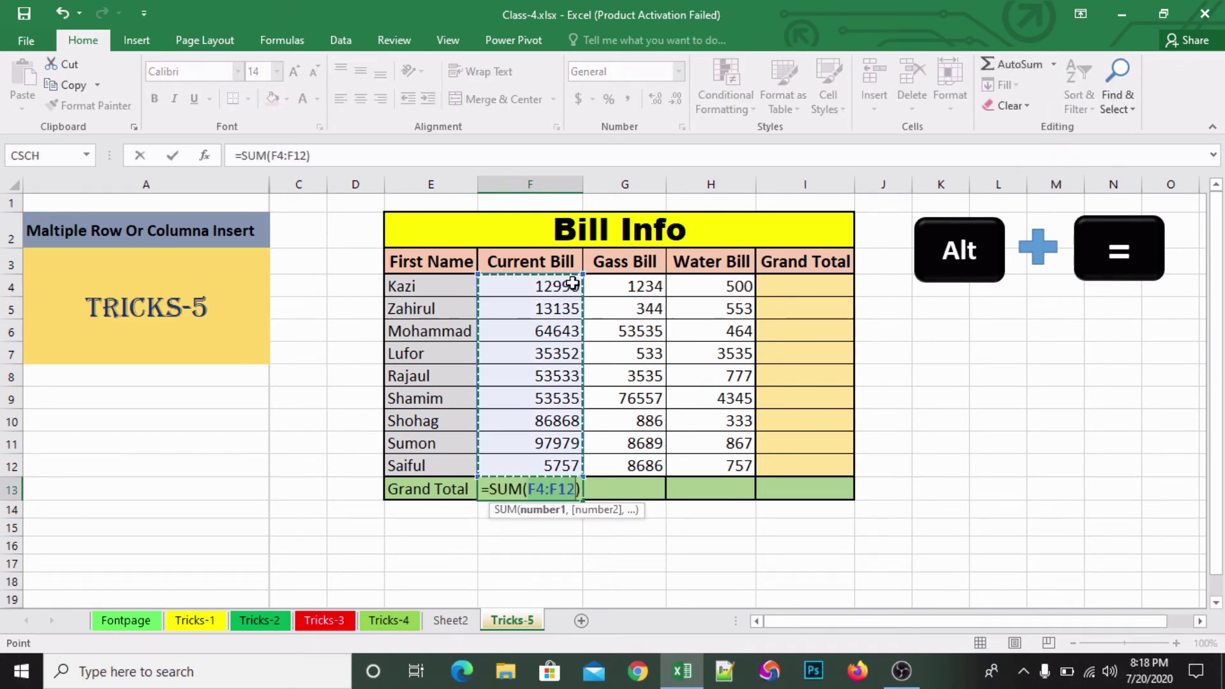
drag(573, 283, 564, 454)
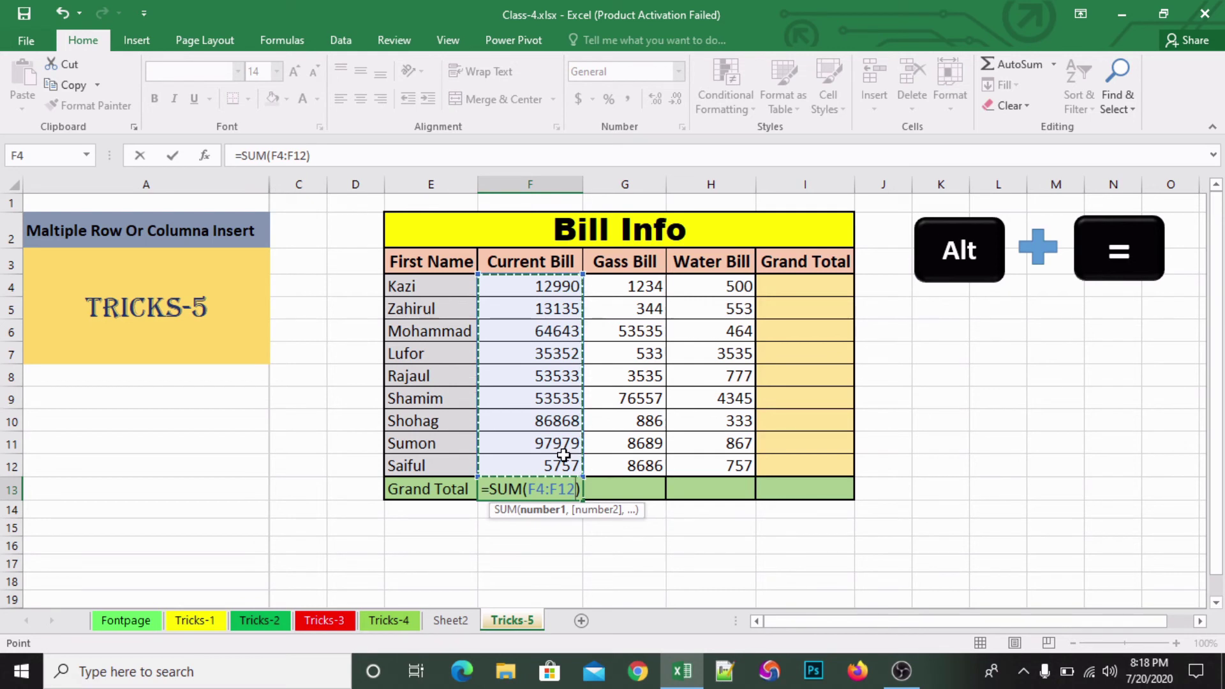
key(Return)
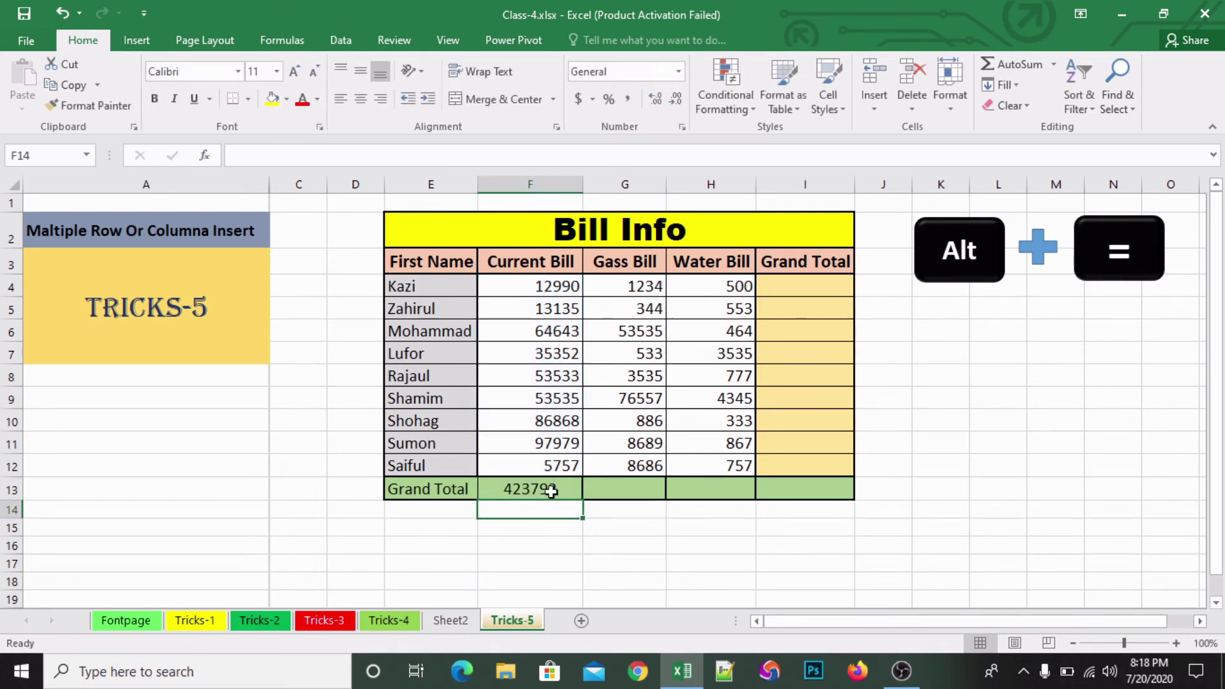
- Try Alt+= in F13, then cancel so the cell stays empty
click(551, 491)
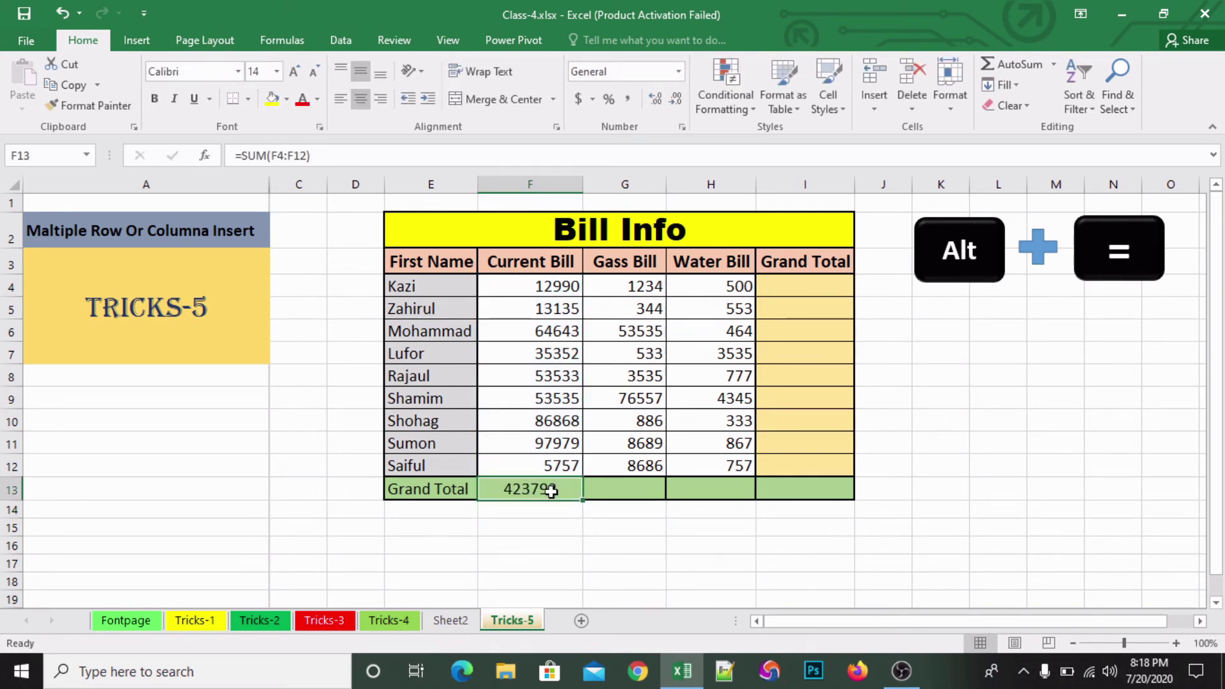
key(alt+equal)
key(Return)
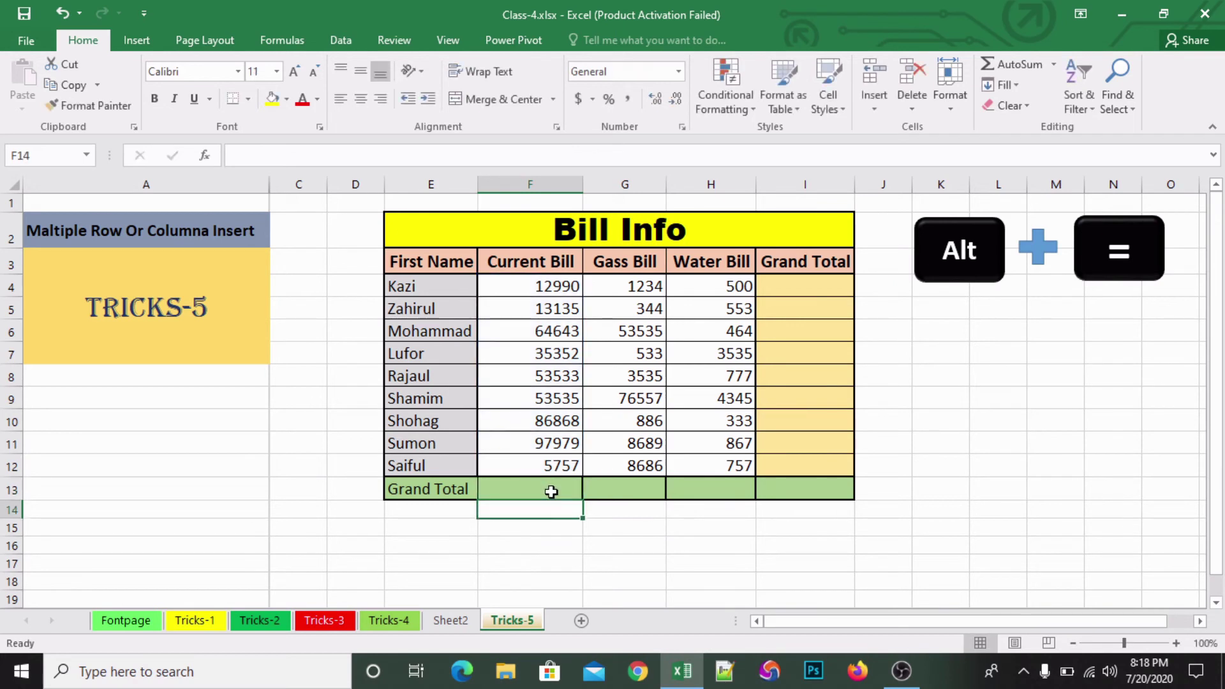
click(542, 489)
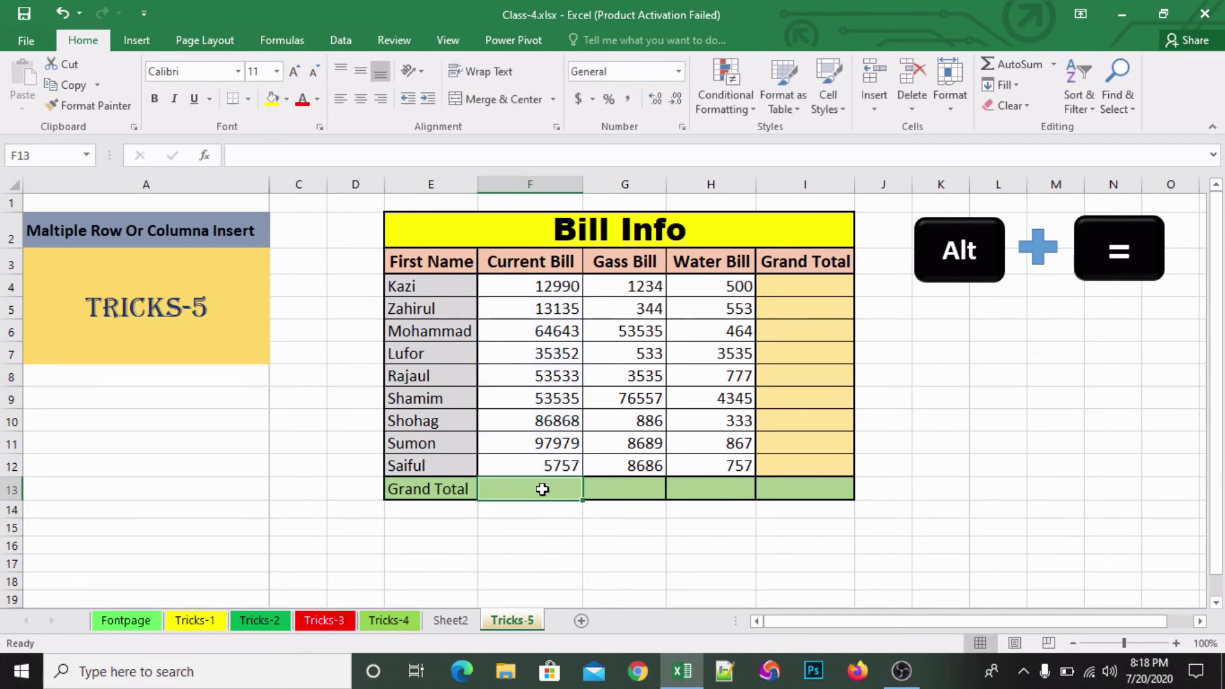
- AutoSum F13:H13 with Alt+= to get totals 423792, 153999 and 12131
drag(541, 488, 698, 486)
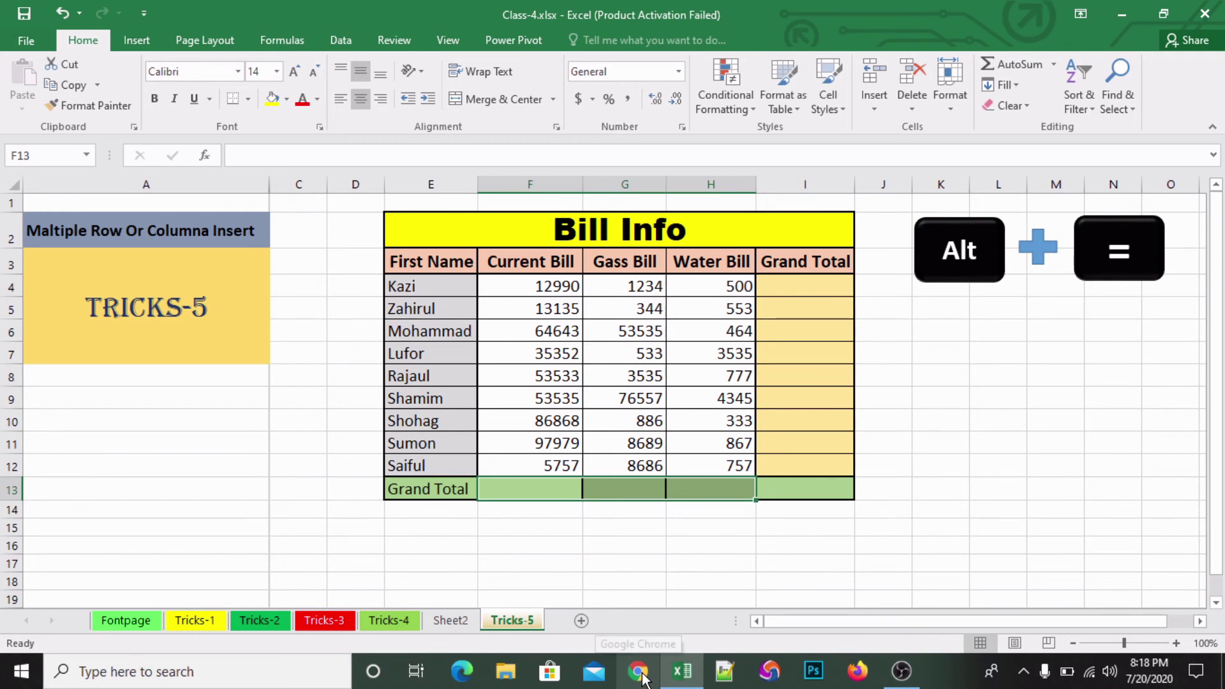
key(alt+equal)
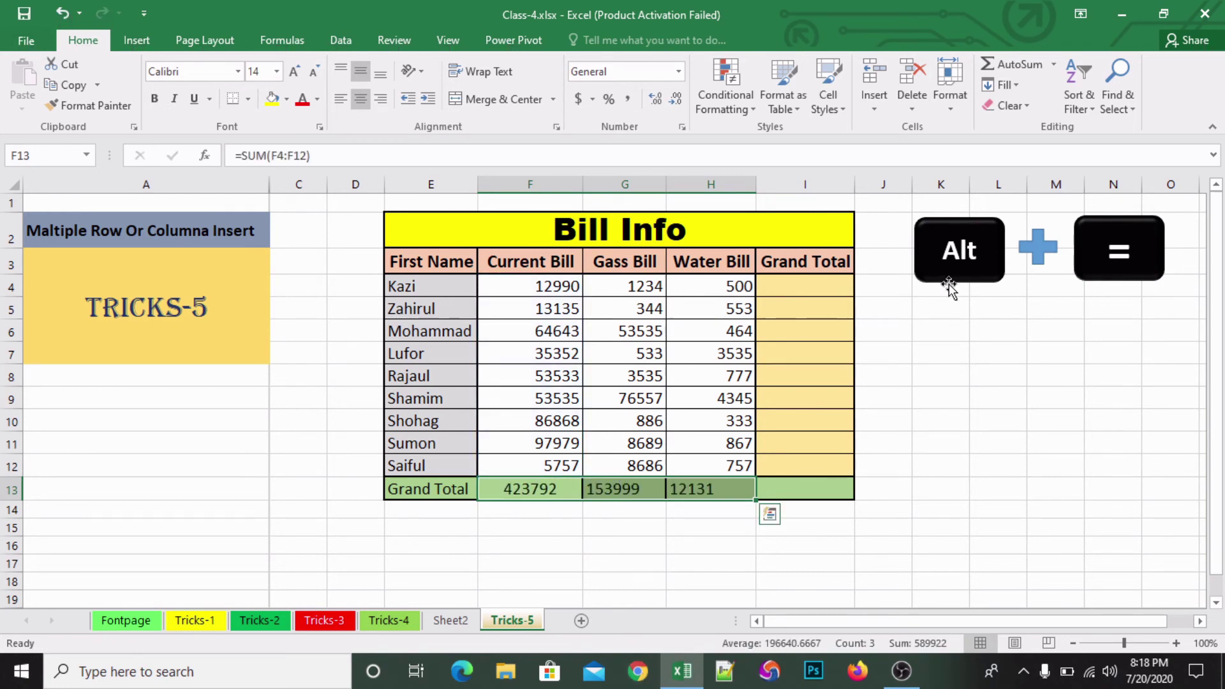
click(963, 311)
click(1095, 306)
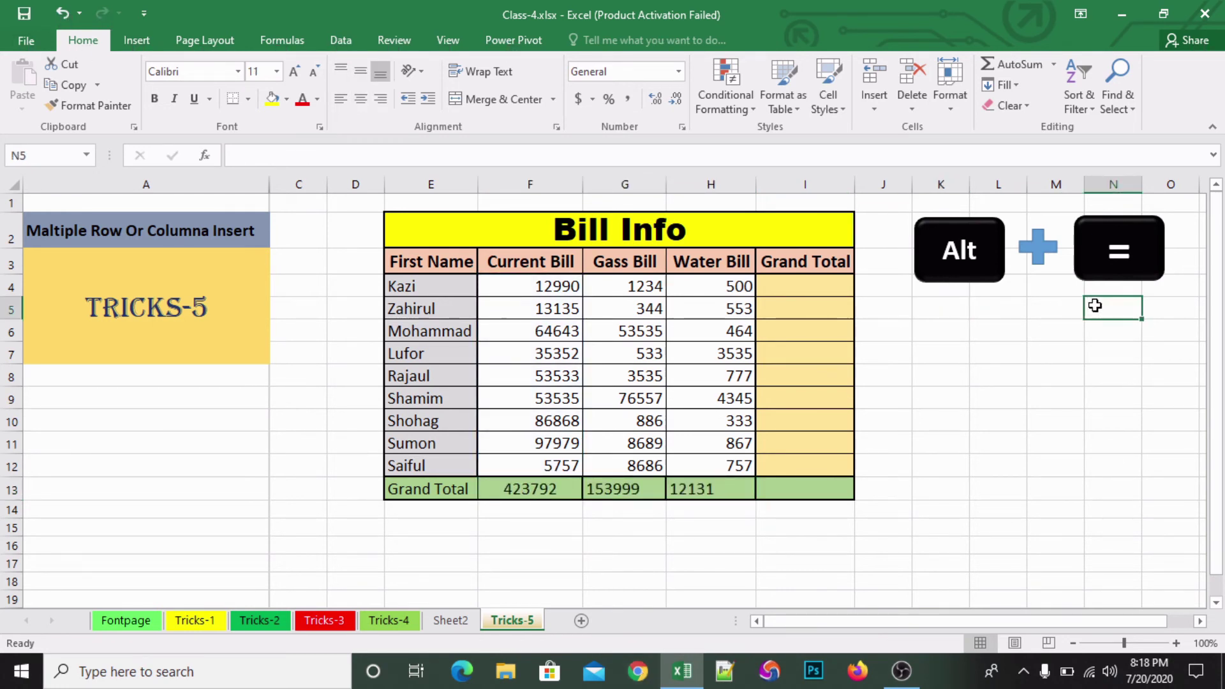
- Inspect the SUM formulas behind the F13 and G13 totals without changing them
click(525, 492)
click(587, 490)
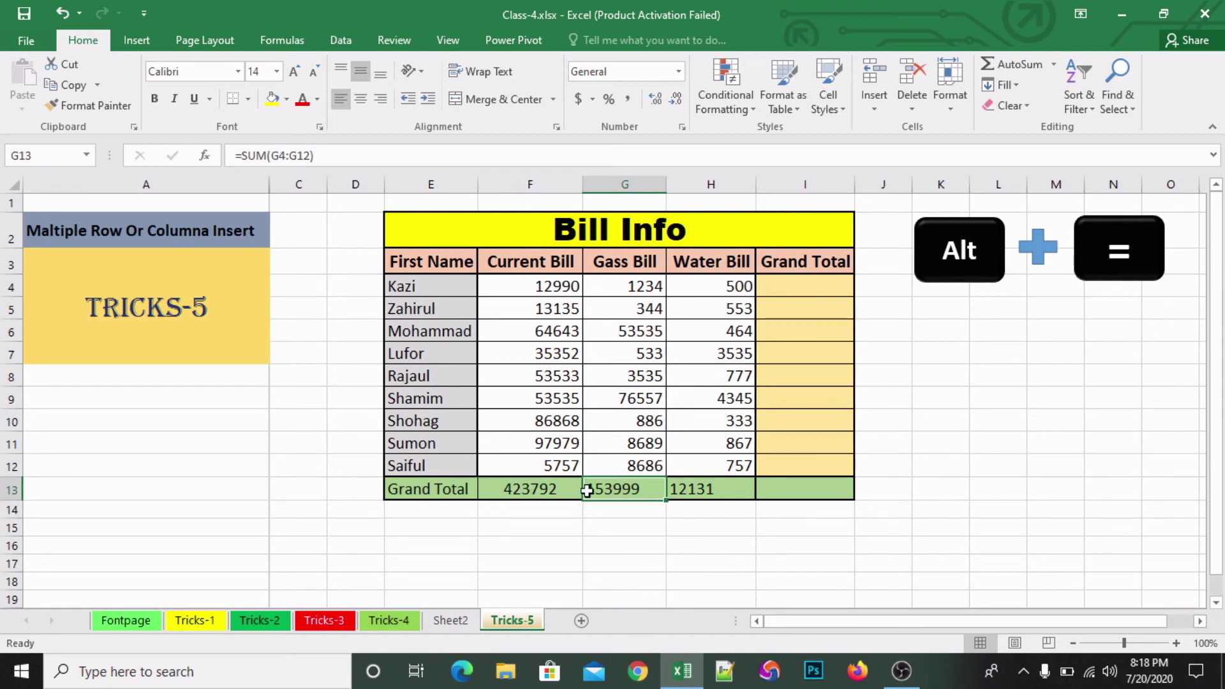
double_click(534, 490)
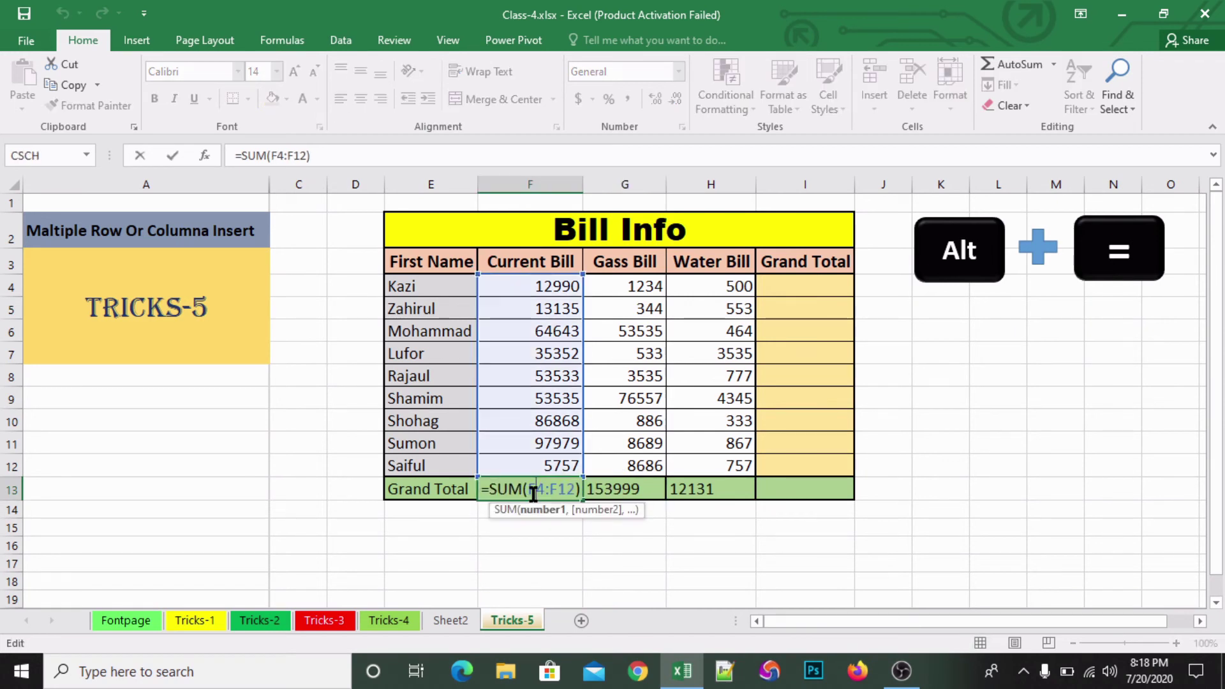
double_click(621, 490)
key(Escape)
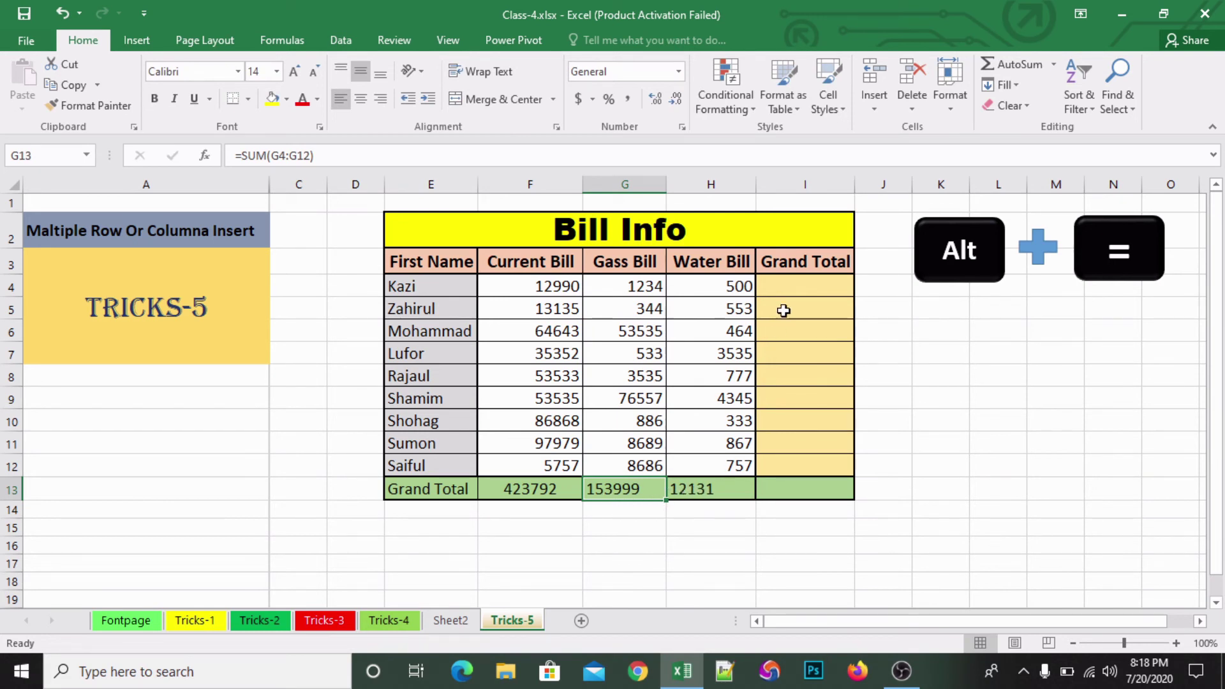
- AutoSum I4:I12 with Alt+=, then verify I4 holds =SUM(F4:H4) giving 14724
drag(807, 289, 806, 464)
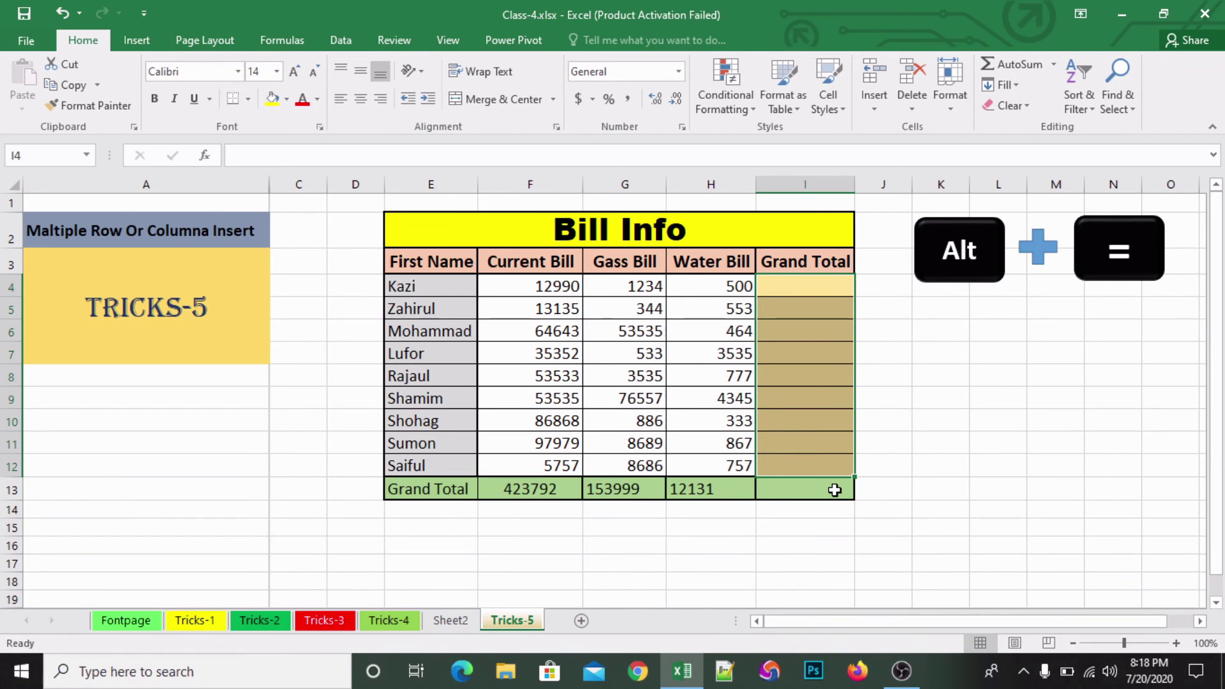
key(alt+equal)
key(Return)
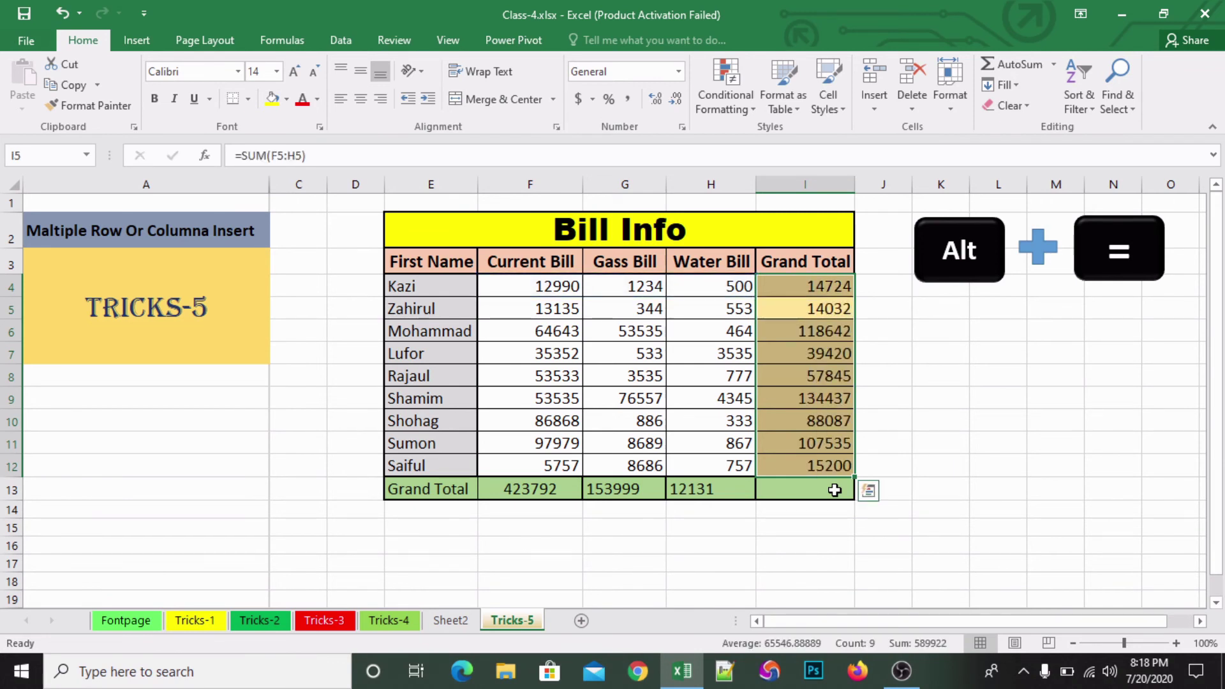
click(809, 491)
click(884, 415)
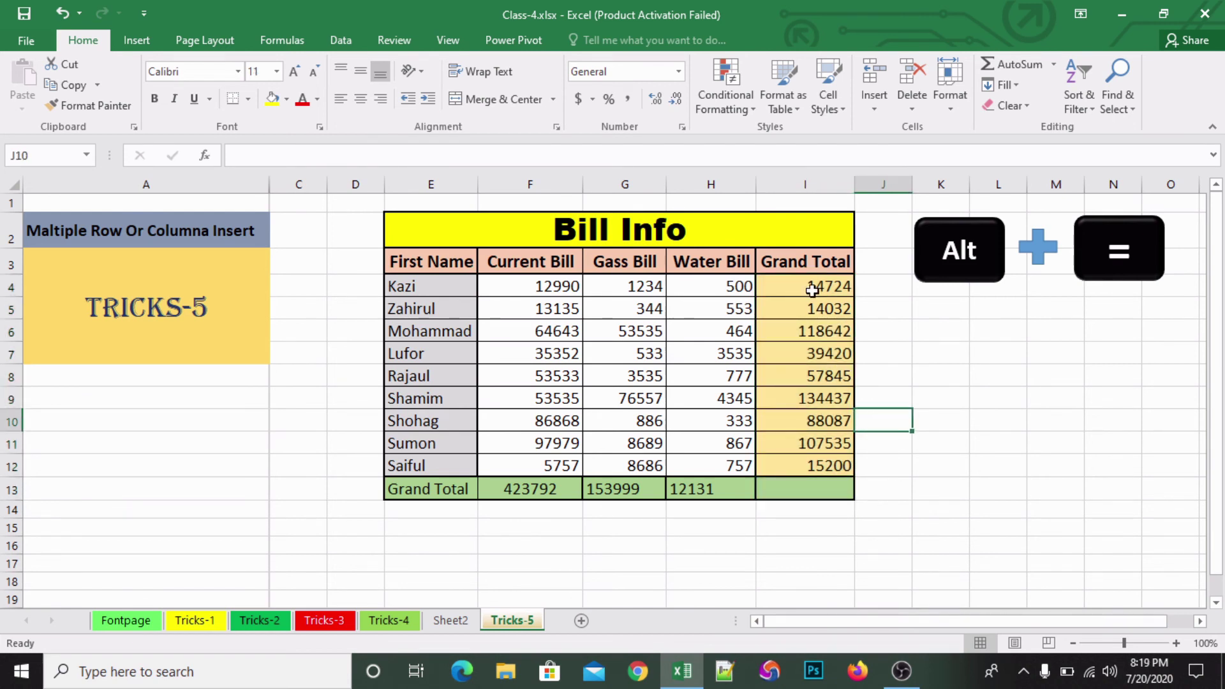
click(811, 290)
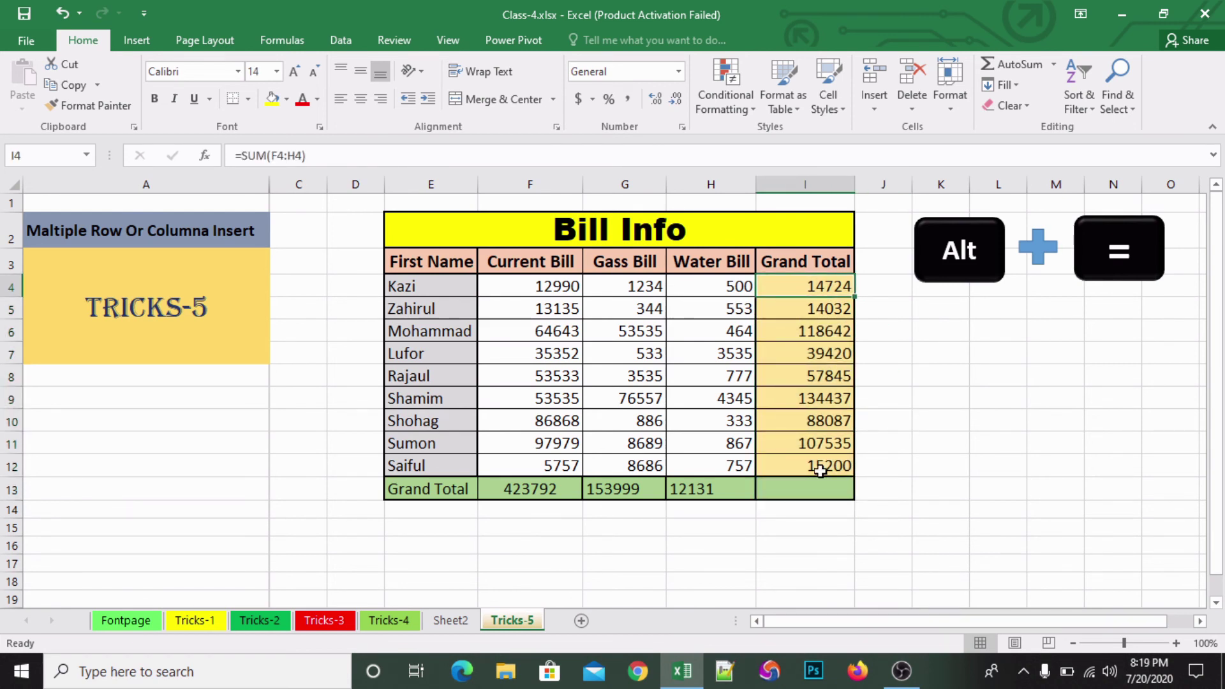